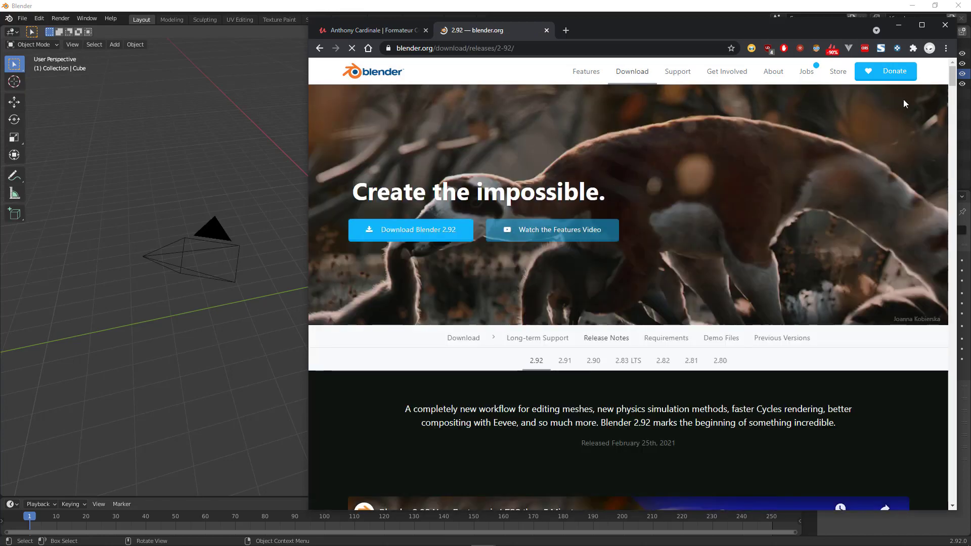
Review the Blender 2.92 release notes, open its download page and list the macOS, Linux and other versions.
left_click_drag(950, 79, 962, 396)
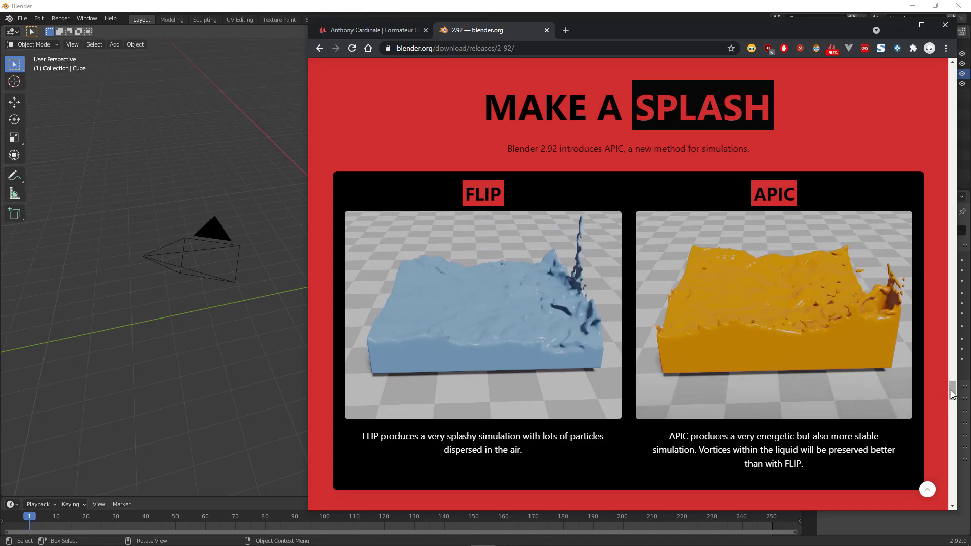
left_click_drag(953, 397, 952, 474)
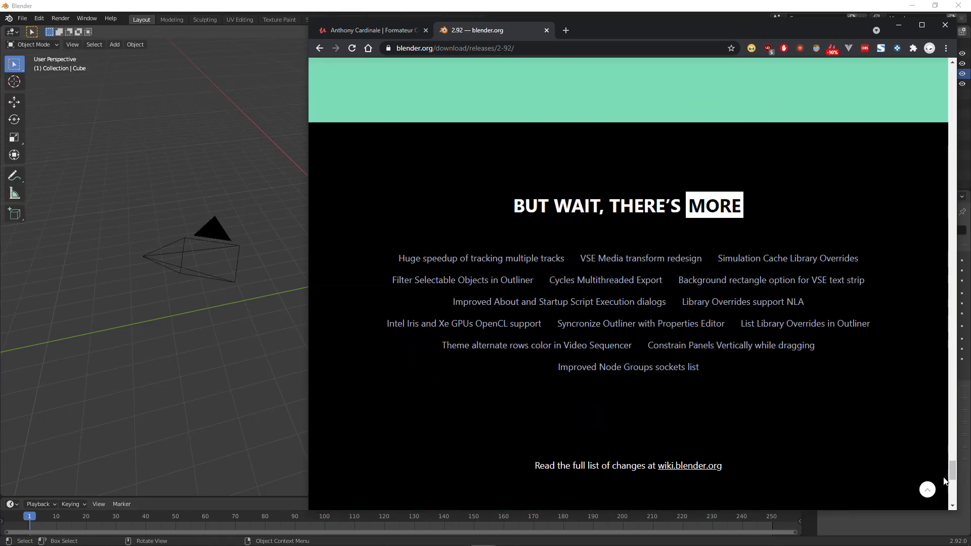
left_click(927, 490)
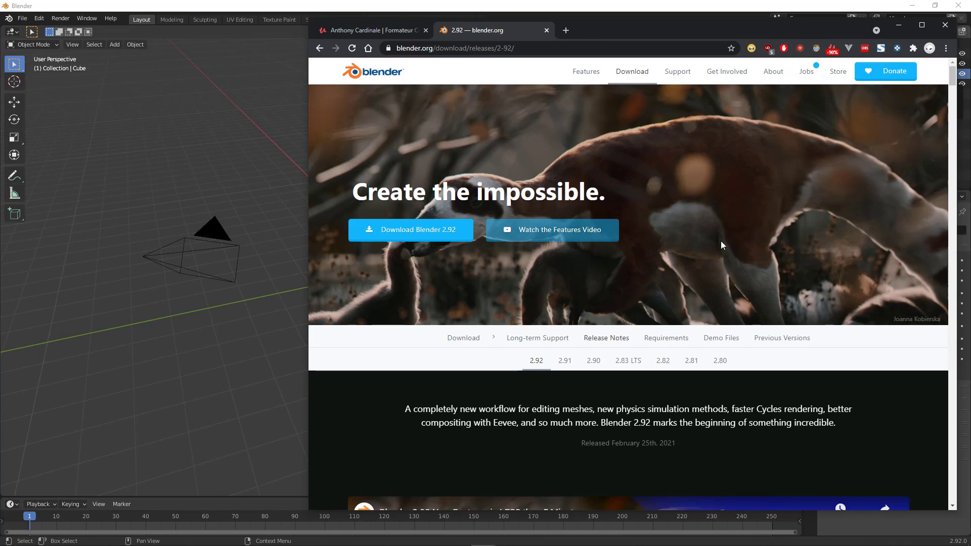
left_click(410, 231)
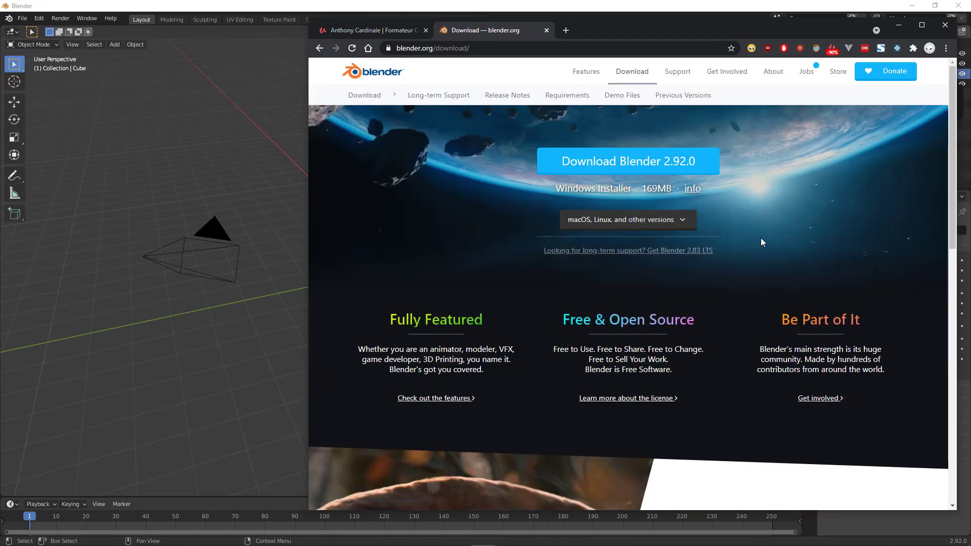
left_click(680, 221)
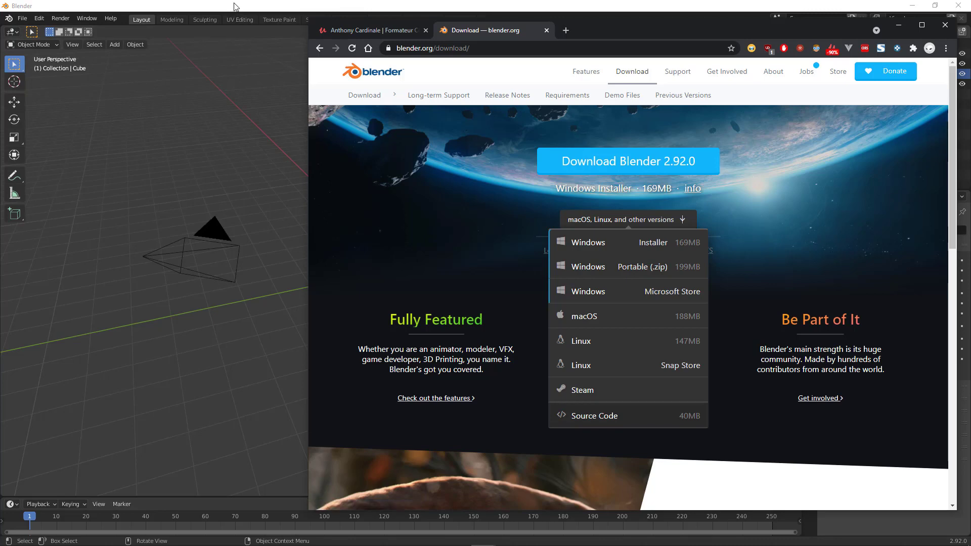
Switch to Blender and examine the default cube from several angles and distances.
left_click(252, 44)
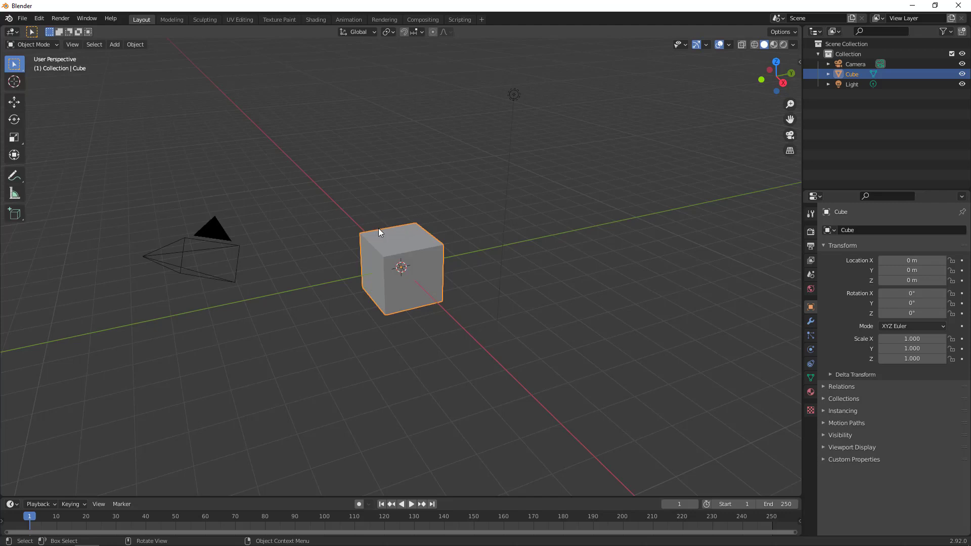
mouse_move(378, 228)
middle_mouse_down()
mouse_move(432, 212)
mouse_move(445, 227)
mouse_move(390, 238)
mouse_move(381, 229)
middle_mouse_up()
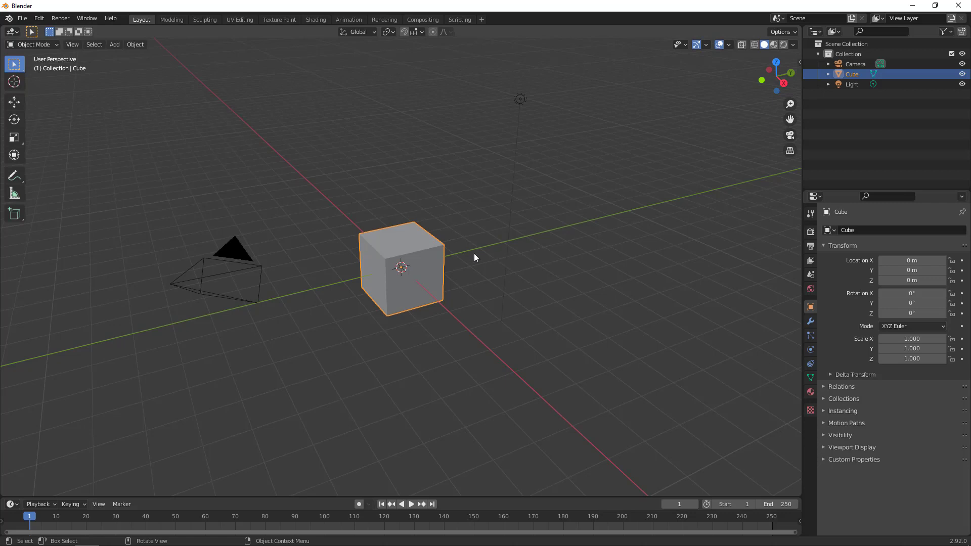
middle_click_drag(474, 254, 513, 261)
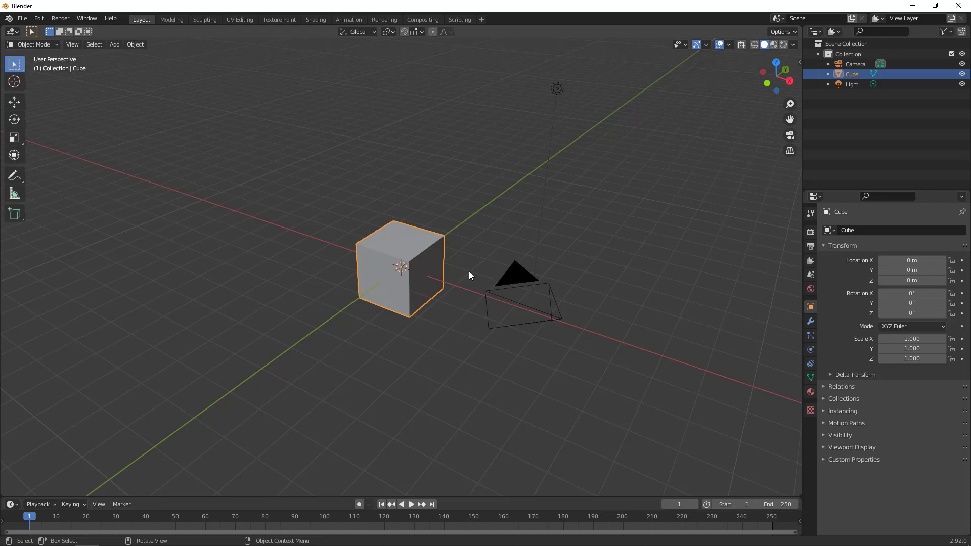
middle_click_drag(469, 272, 466, 263)
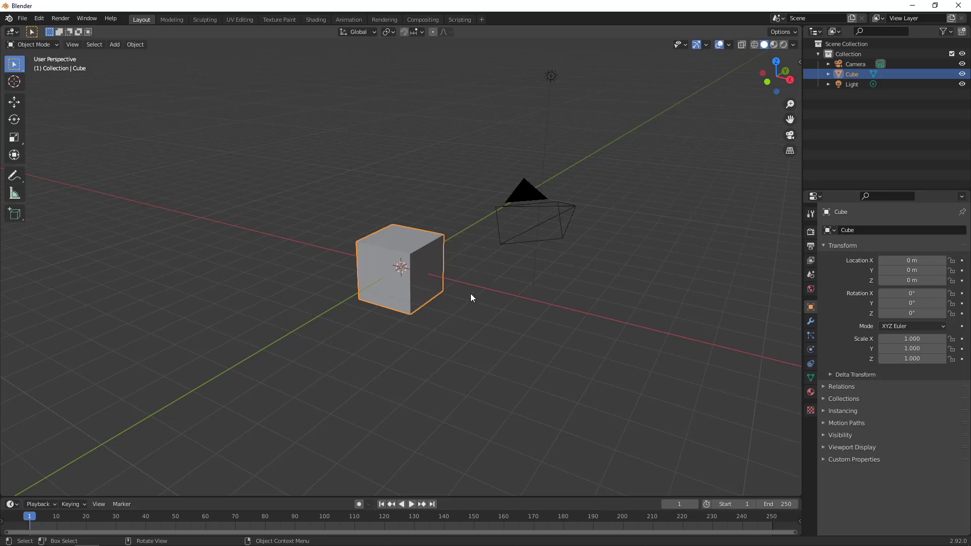
middle_click_drag(460, 266, 429, 281)
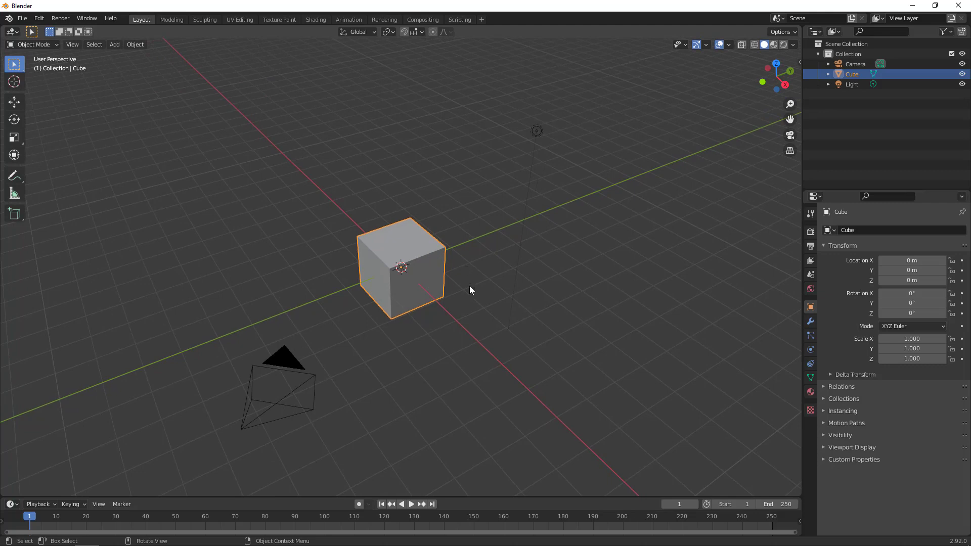
middle_click_drag(414, 192, 481, 263)
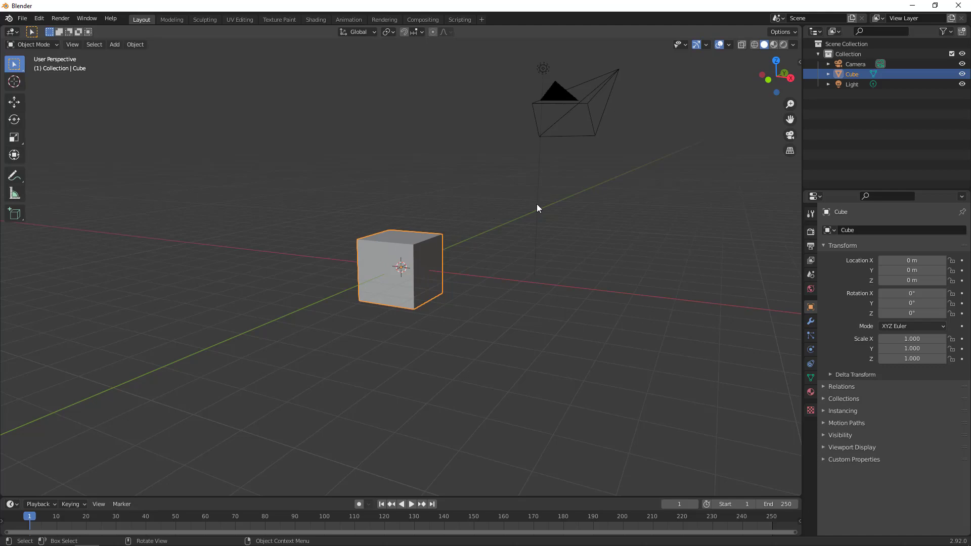
middle_click_drag(559, 198, 500, 236)
scroll(446, 242, "up", 5)
scroll(446, 242, "down", 5)
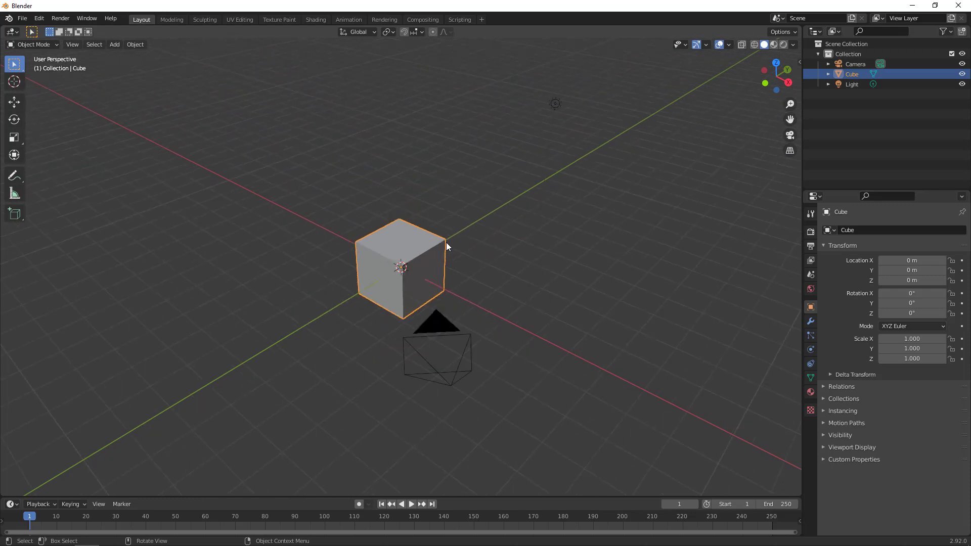
scroll(442, 241, "up", 3)
scroll(442, 246, "down", 1)
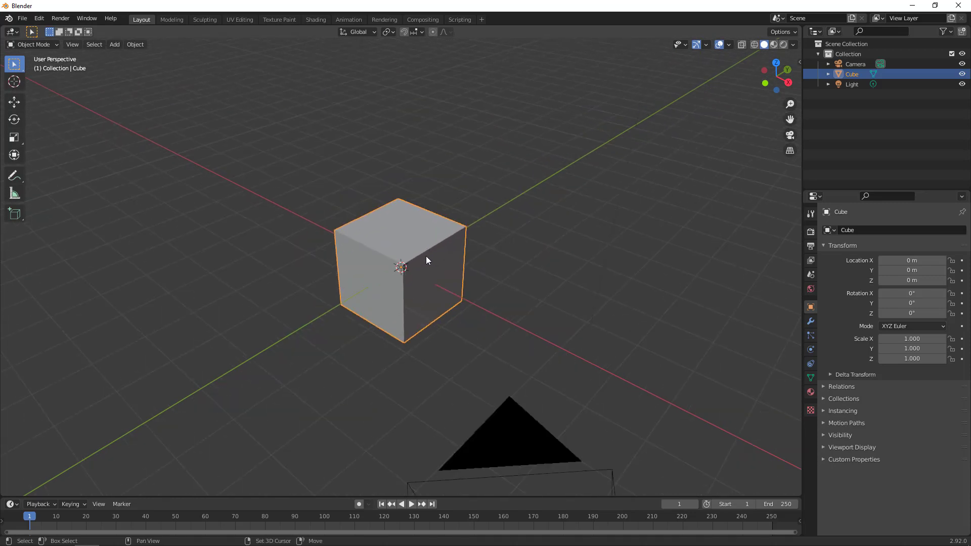
middle_click_drag(425, 256, 372, 238, "shift")
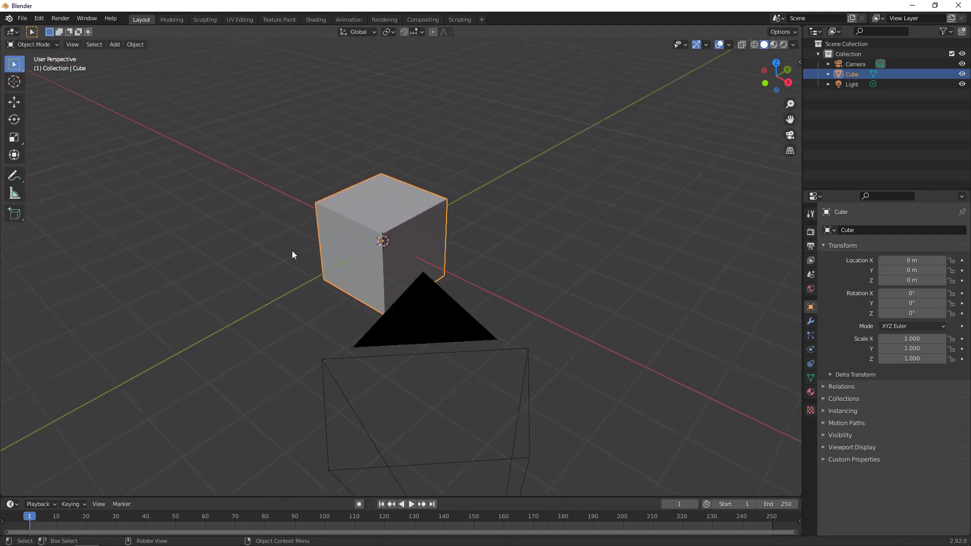
middle_click_drag(293, 250, 479, 261)
scroll(405, 271, "down", 2)
scroll(405, 271, "down", 2)
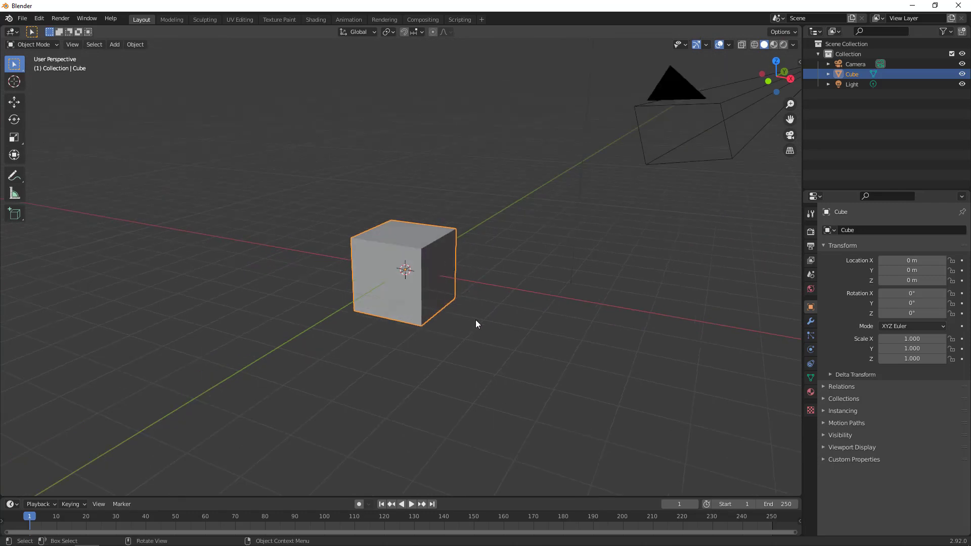
Try moving the cube freely in the 3D scene and undo the move.
key("g")
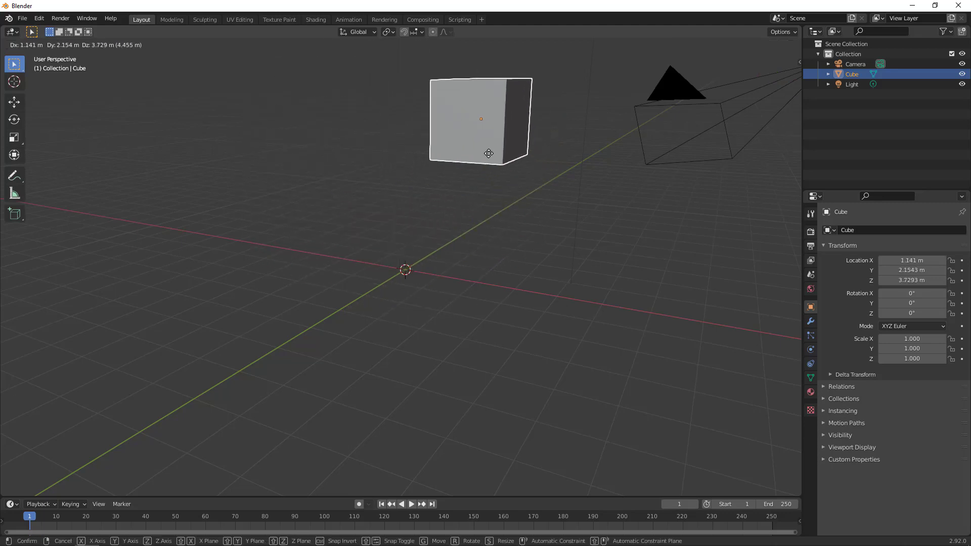
right_click(305, 106)
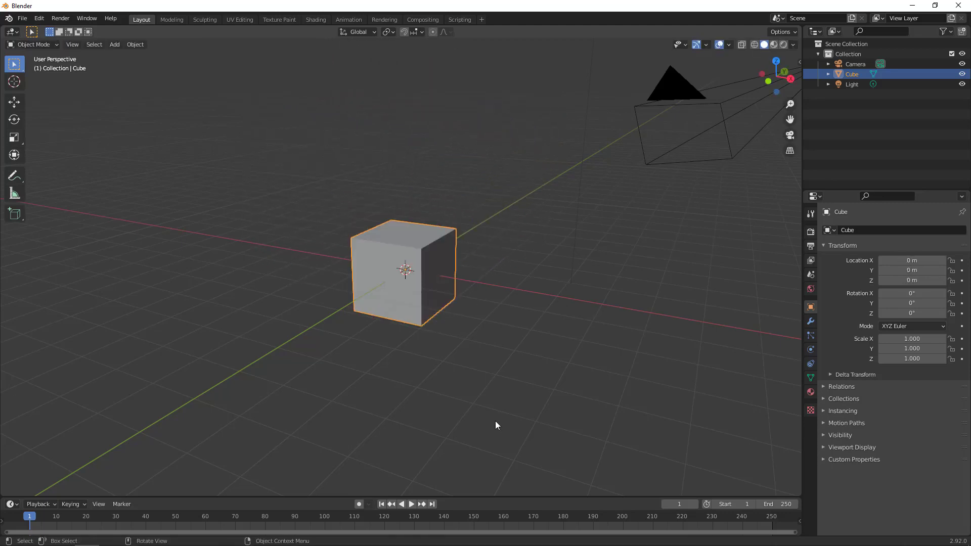
key("g")
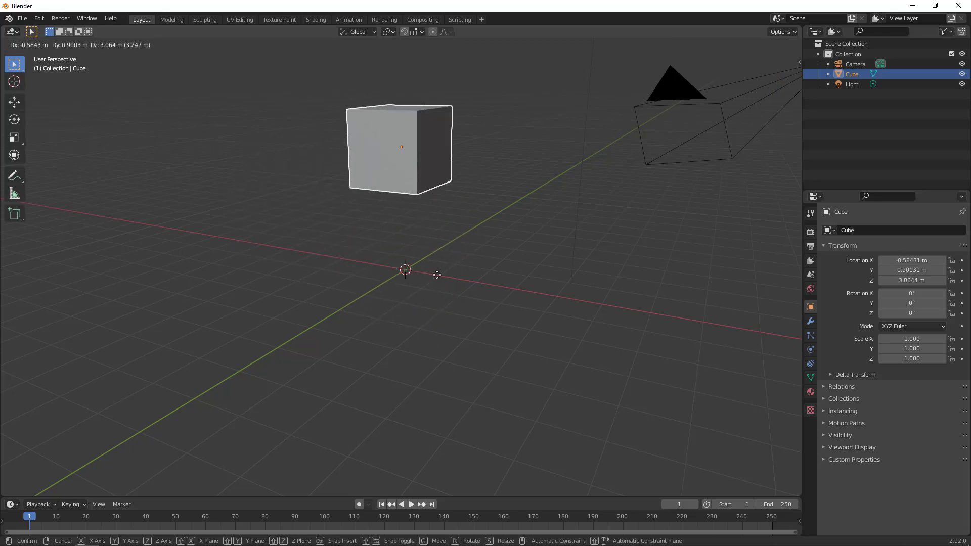
left_click(392, 273)
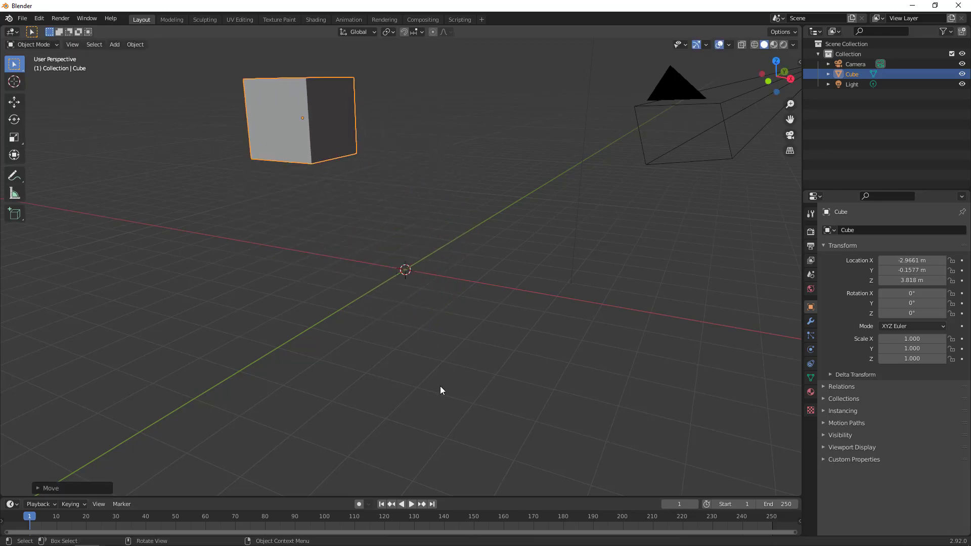
key("ctrl+z")
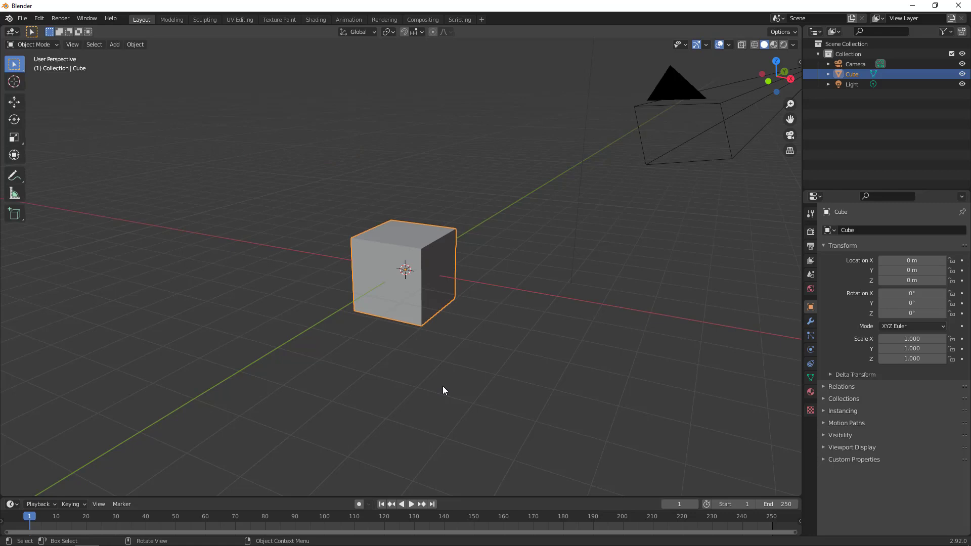
Try moving the cube along the global Z, X and Y axes in turn, and cancel the move.
left_click(443, 386)
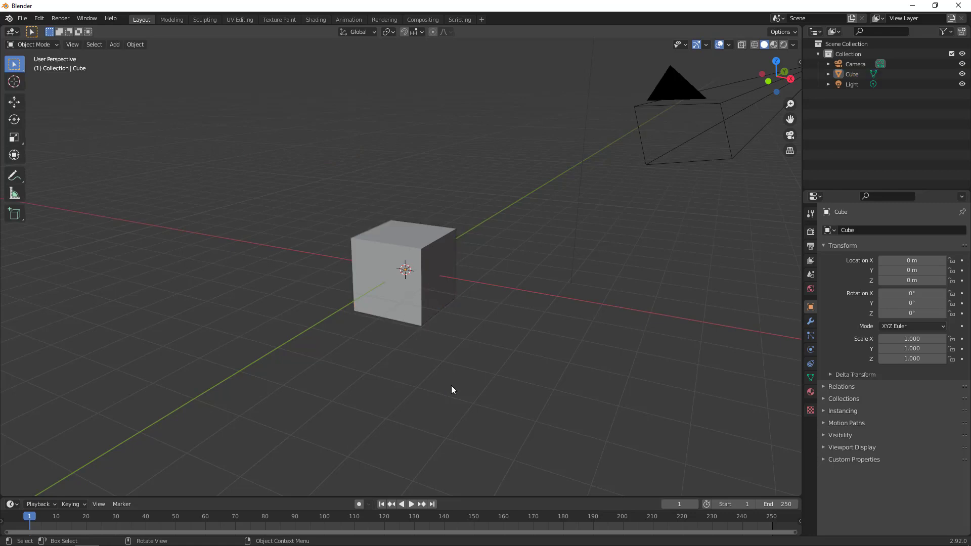
left_click(377, 238)
key("g")
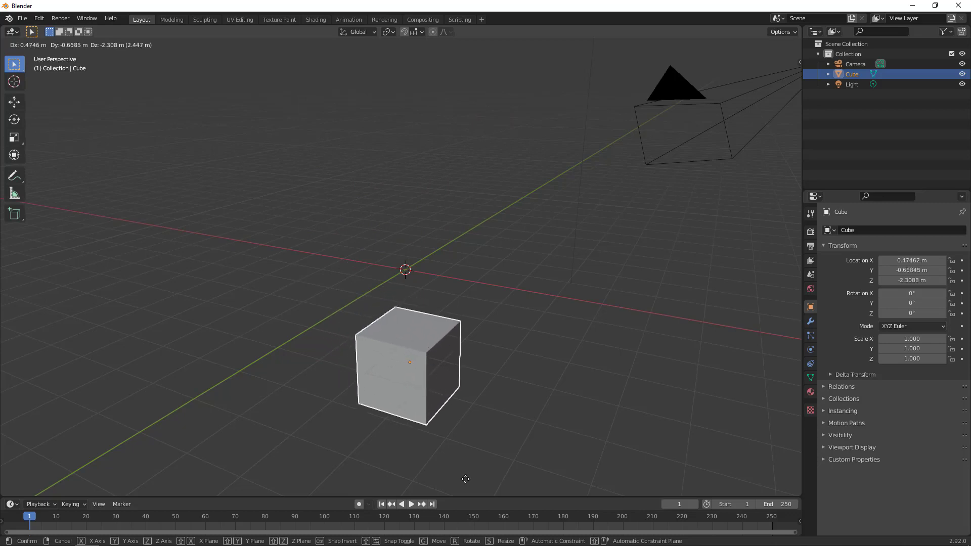
key("z")
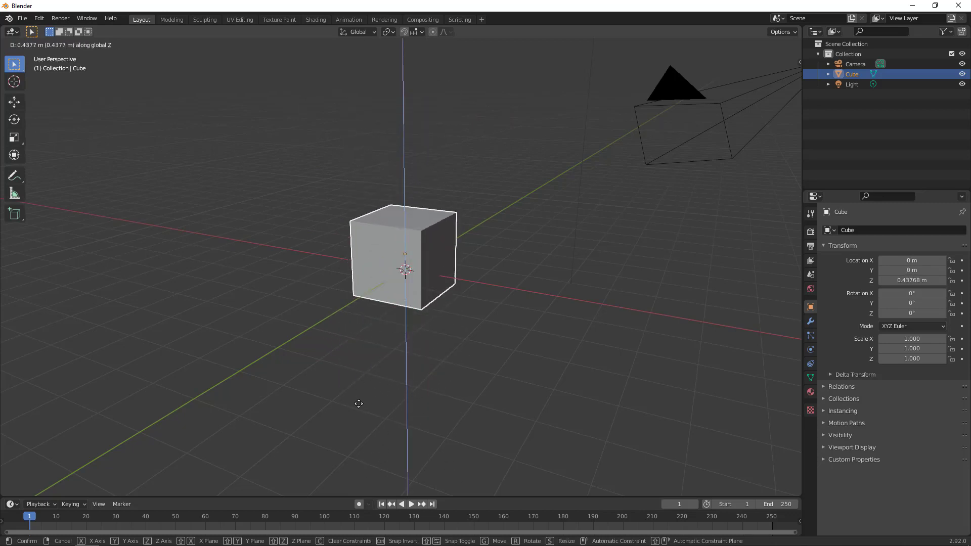
key("x")
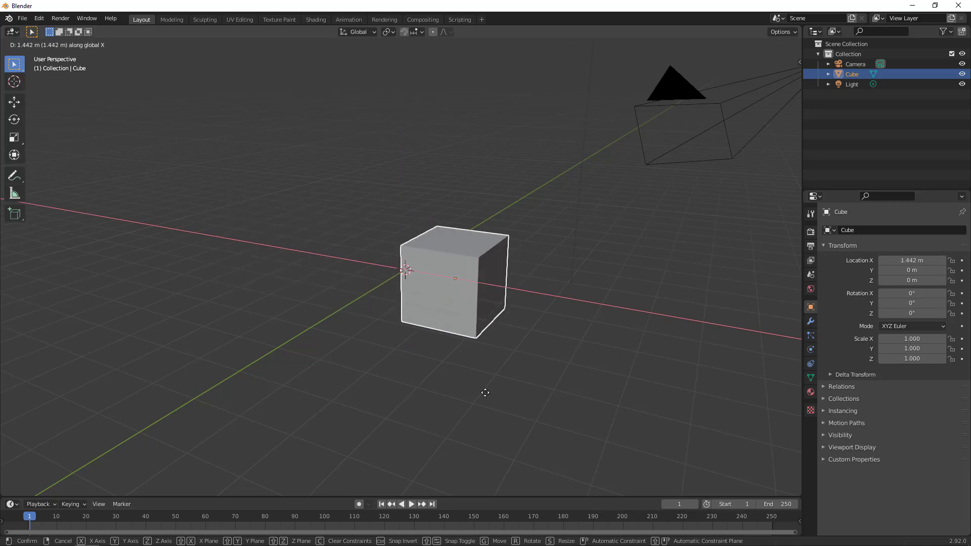
key("y")
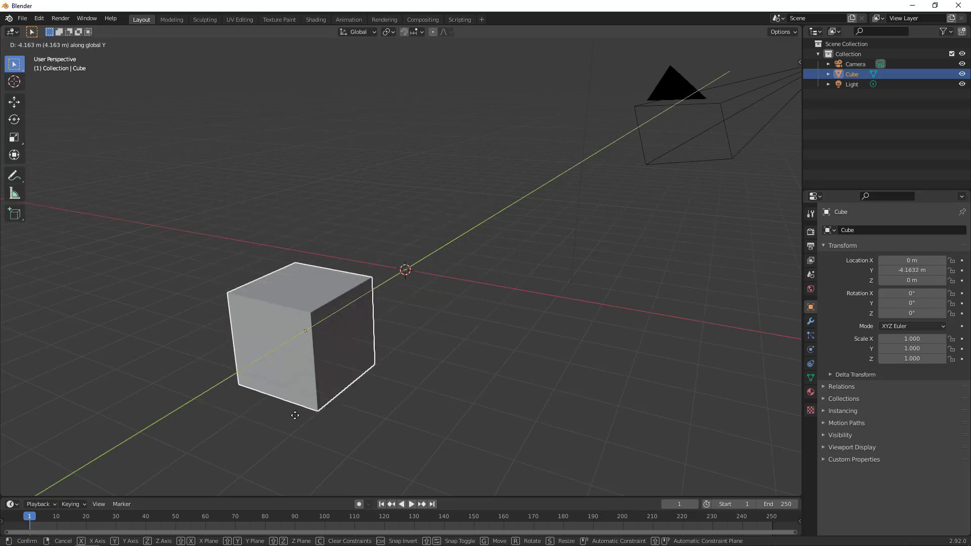
key("Escape")
Flatten the cube into a thin slab by scaling it along the global Z axis to about 0.042.
mouse_move(463, 390)
middle_mouse_down()
mouse_move(447, 409)
mouse_move(468, 408)
mouse_move(452, 405)
middle_mouse_up()
scroll(453, 408, "up", 3)
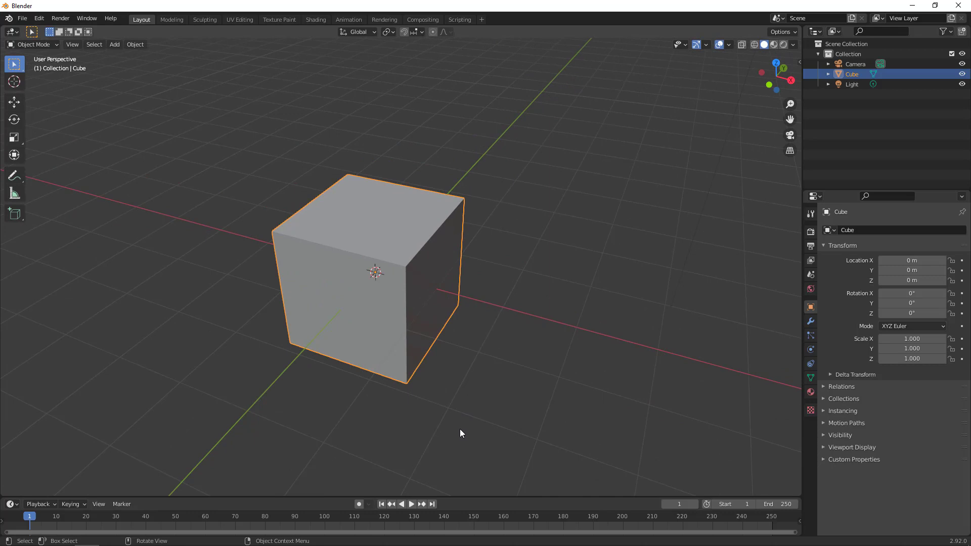
middle_click_drag(461, 399, 489, 391)
key("s")
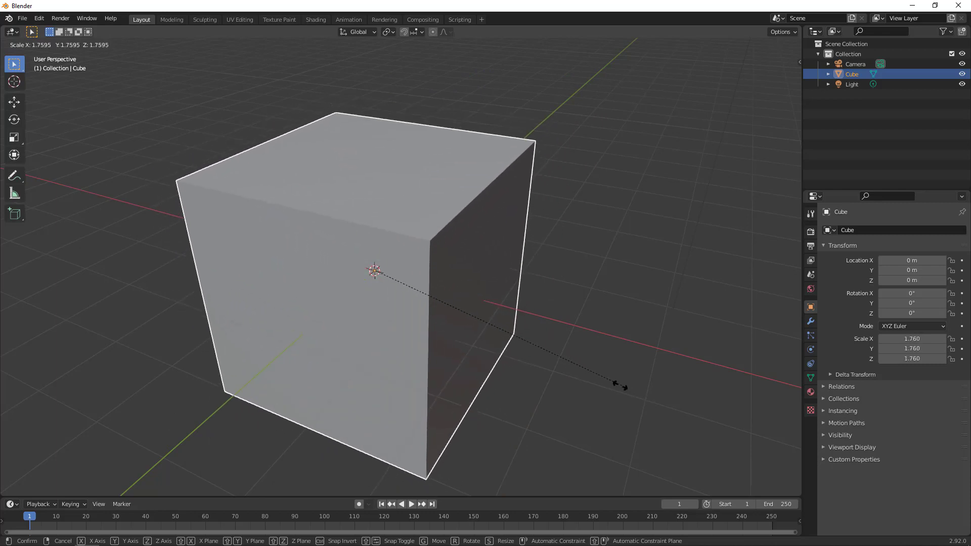
key("z")
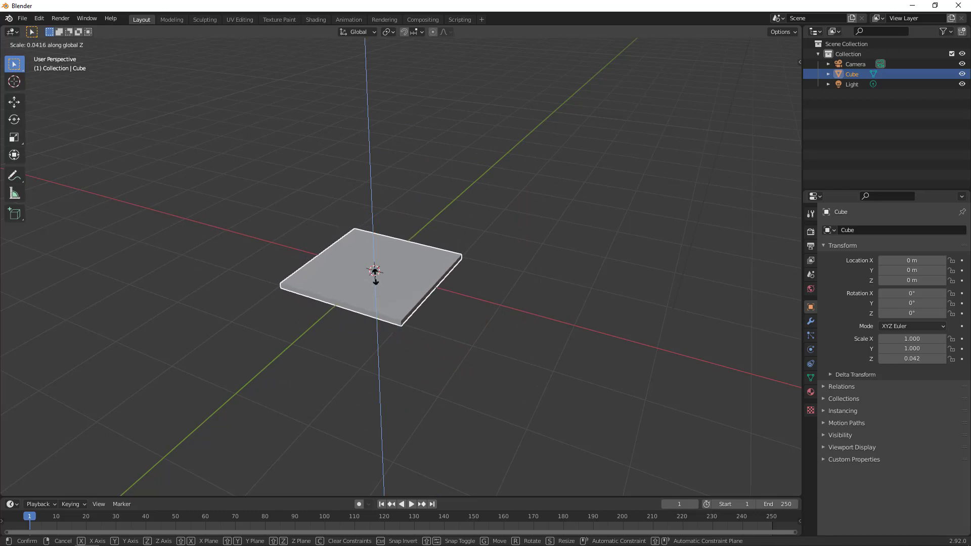
left_click(376, 276)
Enlarge the flattened cube uniformly by a factor of about 2.13.
middle_click_drag(452, 325, 438, 368)
key("s")
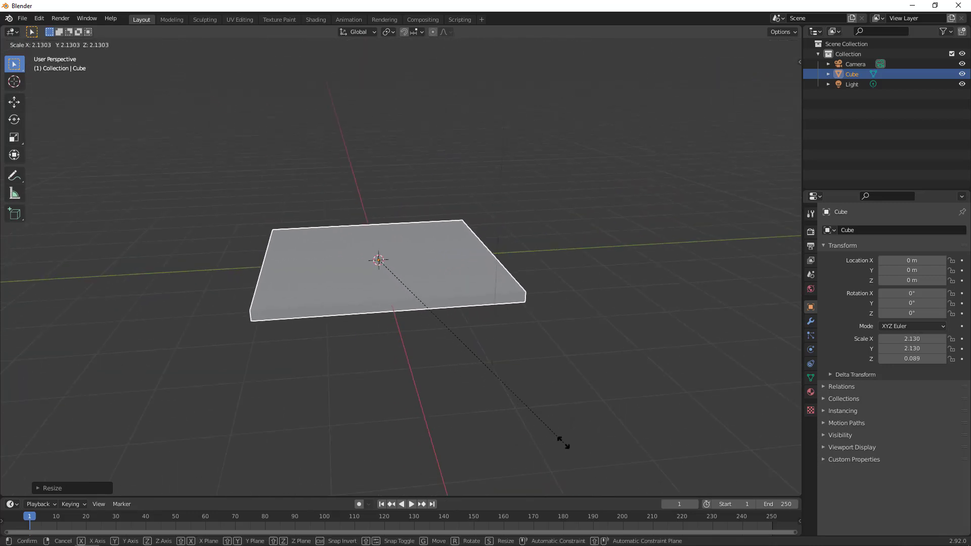
left_click(563, 442)
Thin the enlarged slab along the global Z axis to a Z scale of about 0.064.
middle_click_drag(563, 442, 516, 385)
key("s")
key("z")
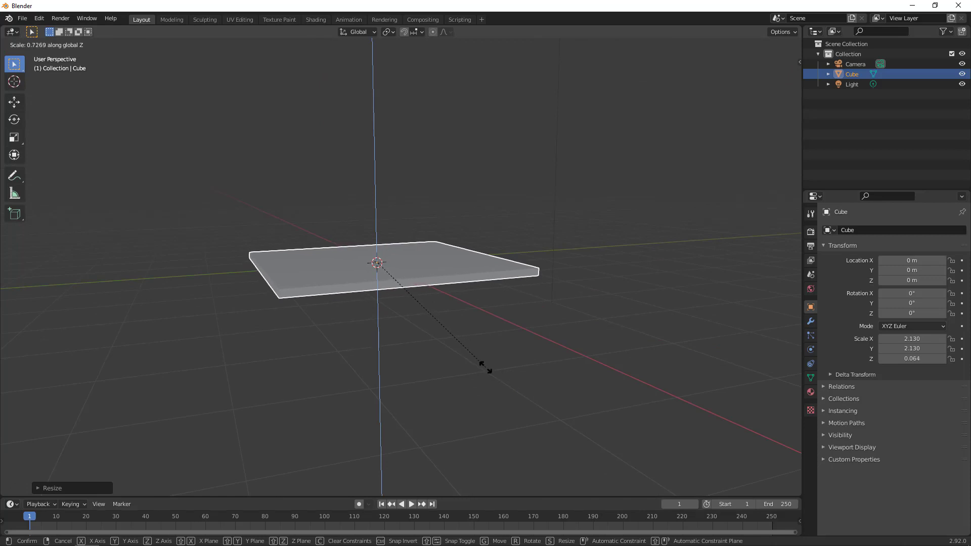
left_click(486, 368)
Try rotating the slab freely around the view axis and cancel the rotation.
middle_click_drag(485, 368, 482, 395)
key("r")
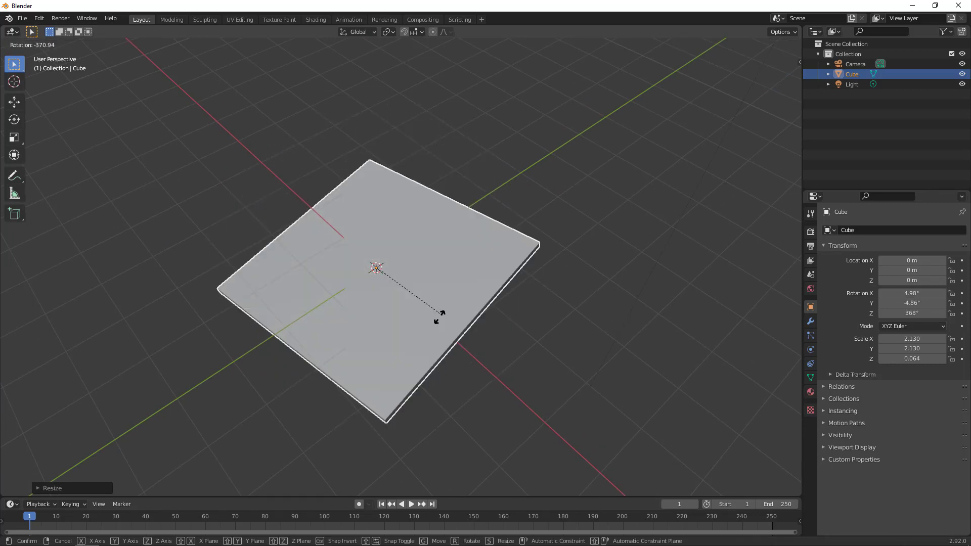
key("Escape")
View the slab in perspective, and in the front and right orthographic views.
middle_click_drag(405, 354, 434, 310)
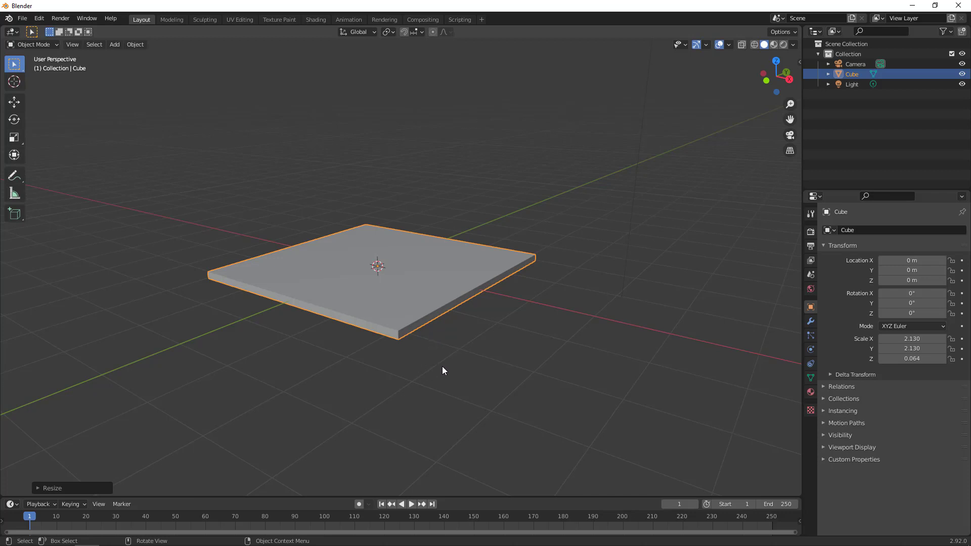
middle_click_drag(455, 364, 484, 380)
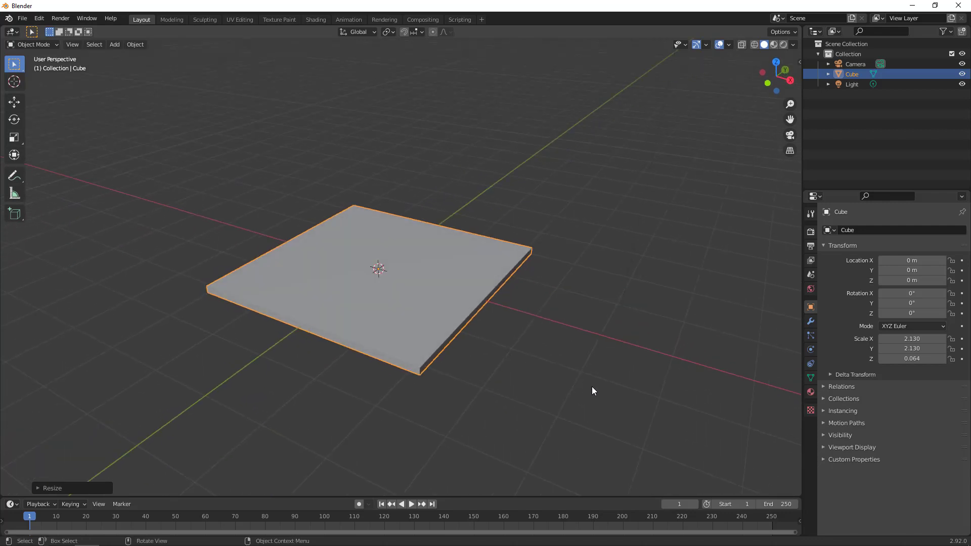
key("KP_1")
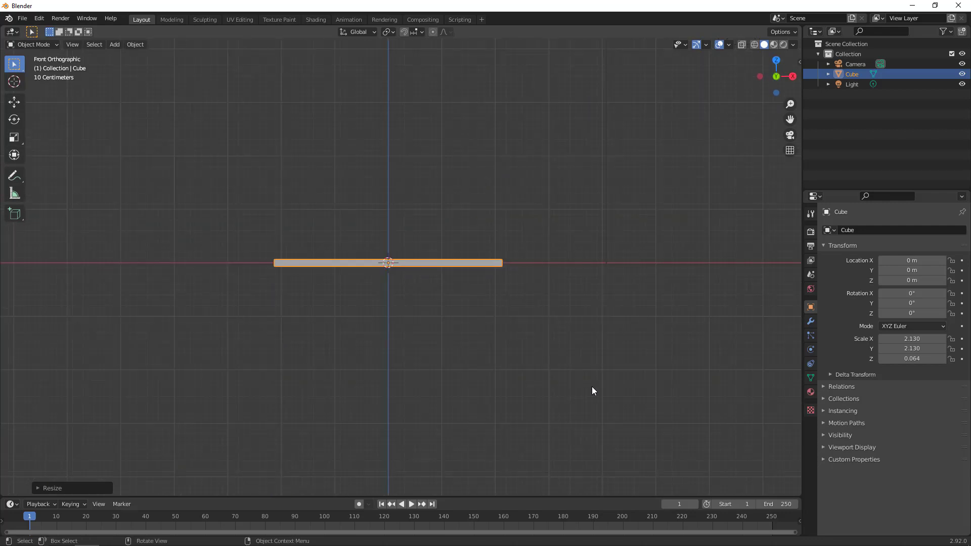
key("KP_3")
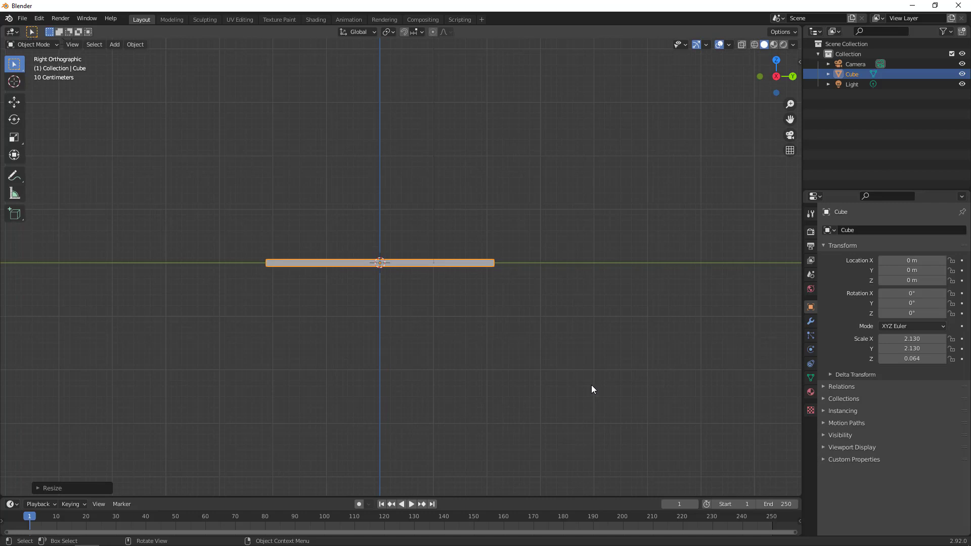
View the slab in the top and bottom orthographic views, and return to a perspective view.
key("KP_7")
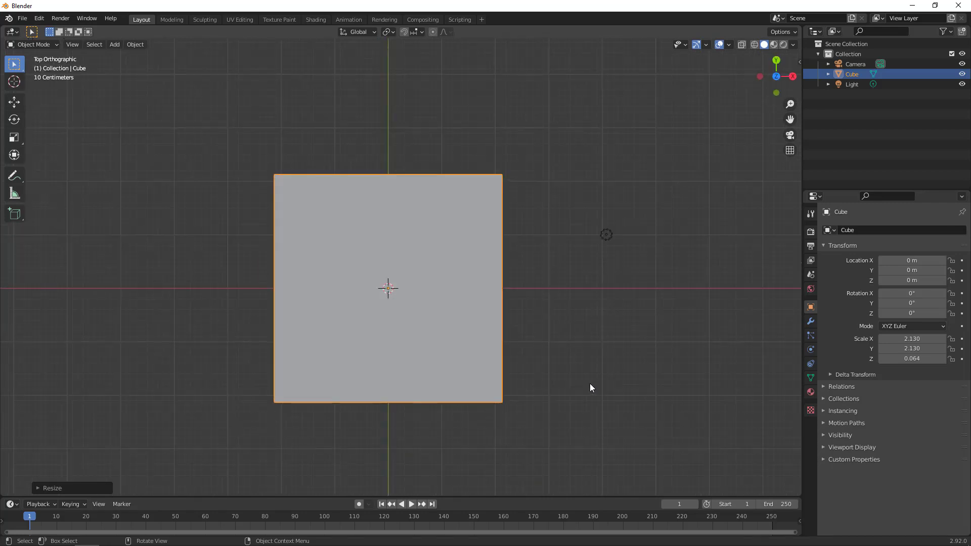
key("ctrl+KP_7")
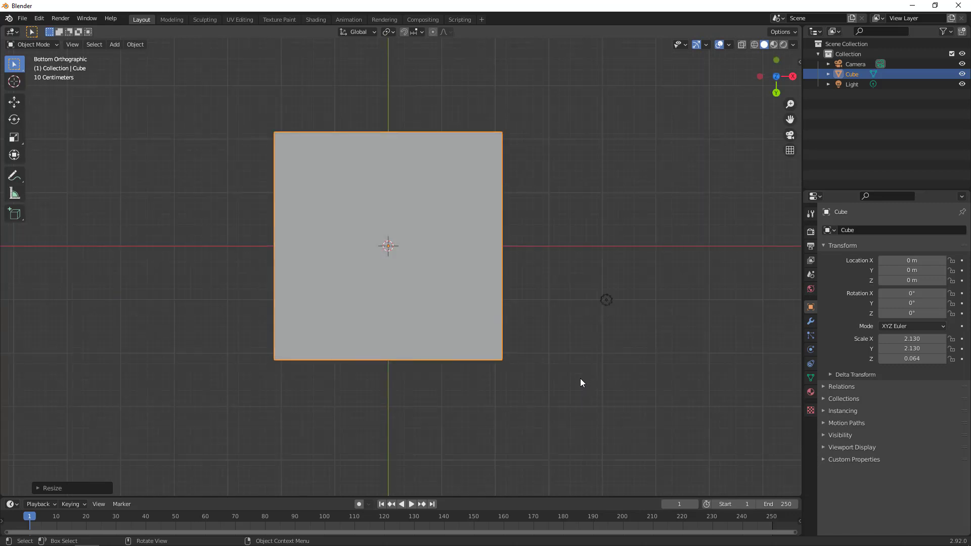
key("KP_7")
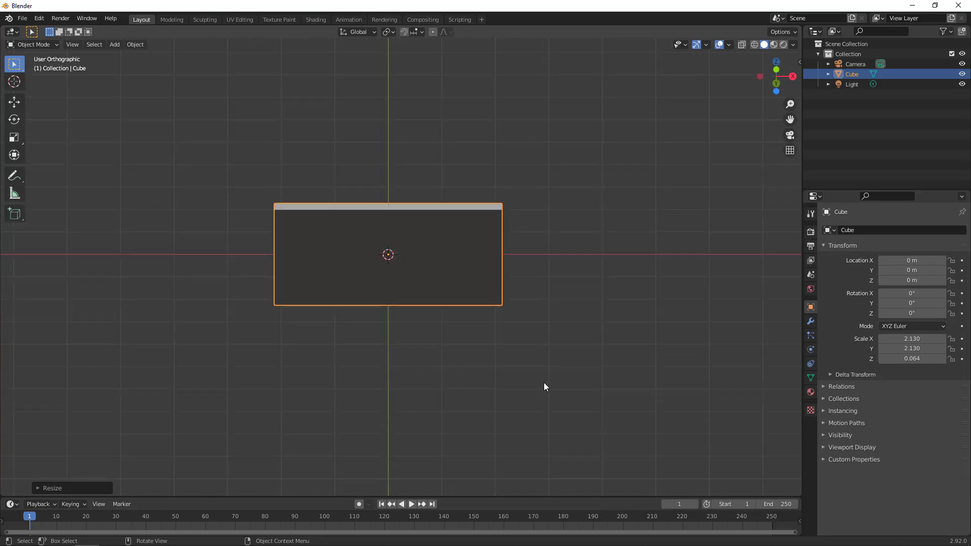
key("ctrl+KP_7")
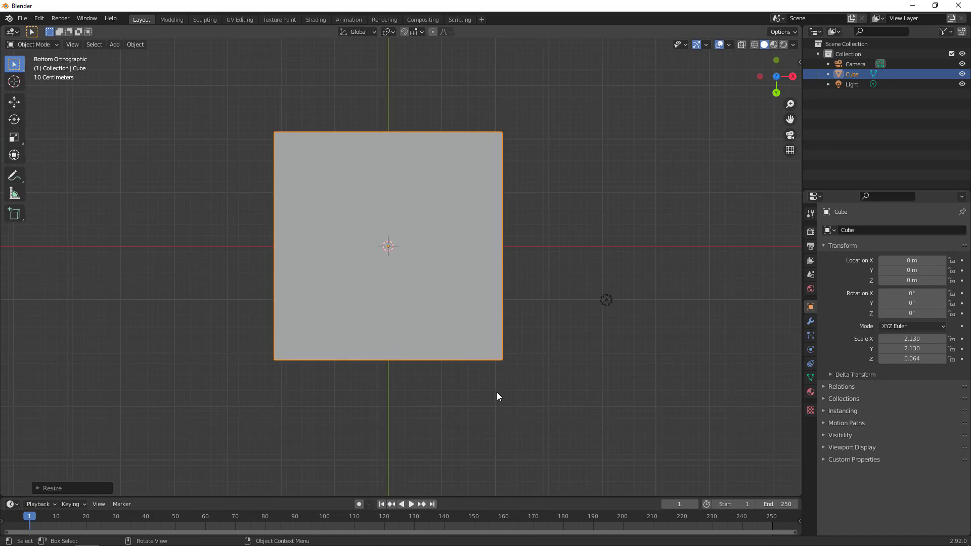
middle_click_drag(510, 385, 532, 59)
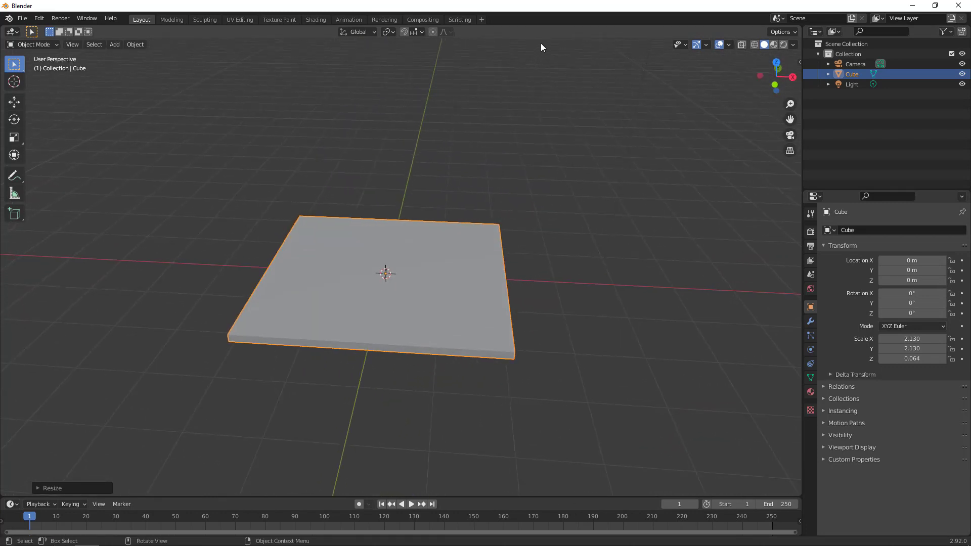
Rotate the perspective view around the slab in fixed horizontal and vertical increments.
key("KP_4")
key("KP_4")
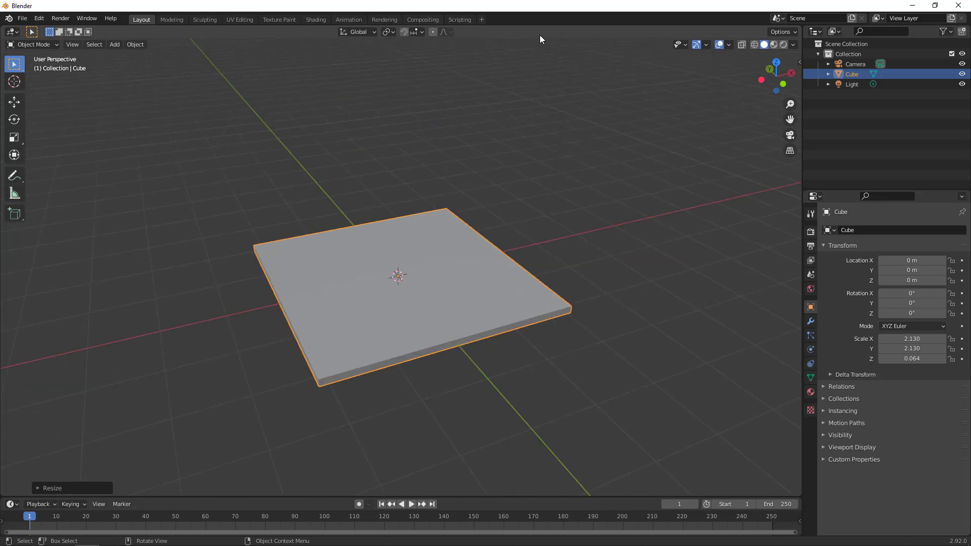
middle_click_drag(535, 65, 497, 234)
key("KP_8")
key("KP_8")
key("KP_8")
key("KP_8")
key("KP_8")
key("KP_8")
key("KP_8")
key("KP_8")
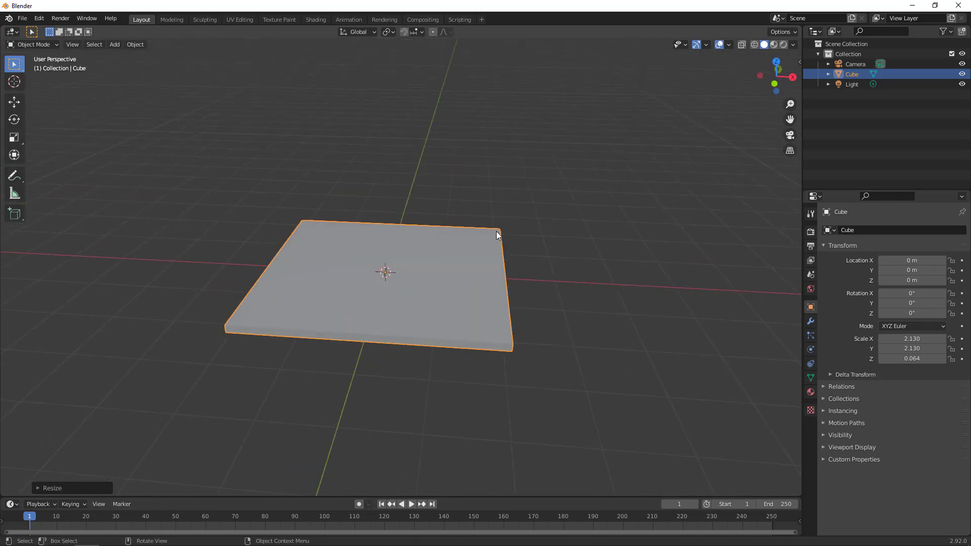
Inspect the slab in the front, right and top orthographic views, and return to an angled perspective view.
key("KP_1")
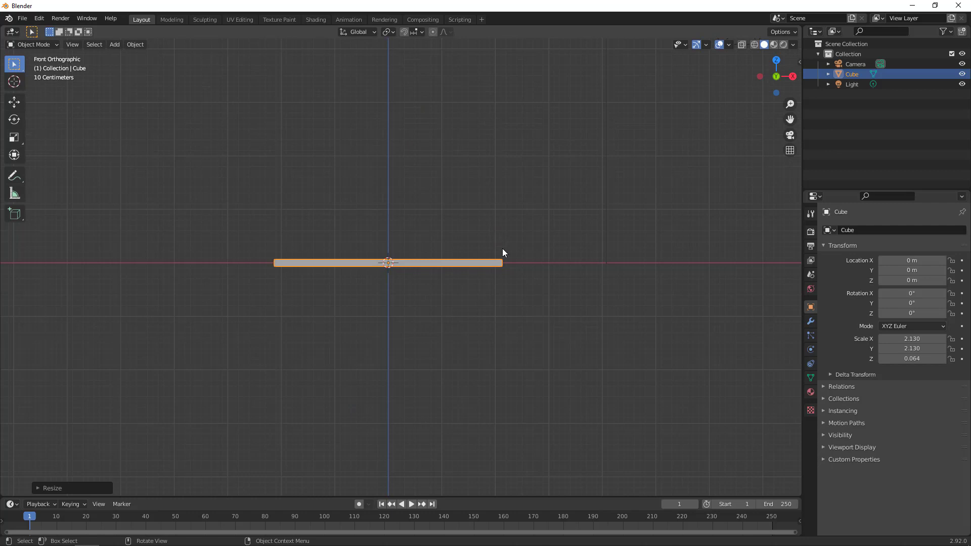
key("KP_3")
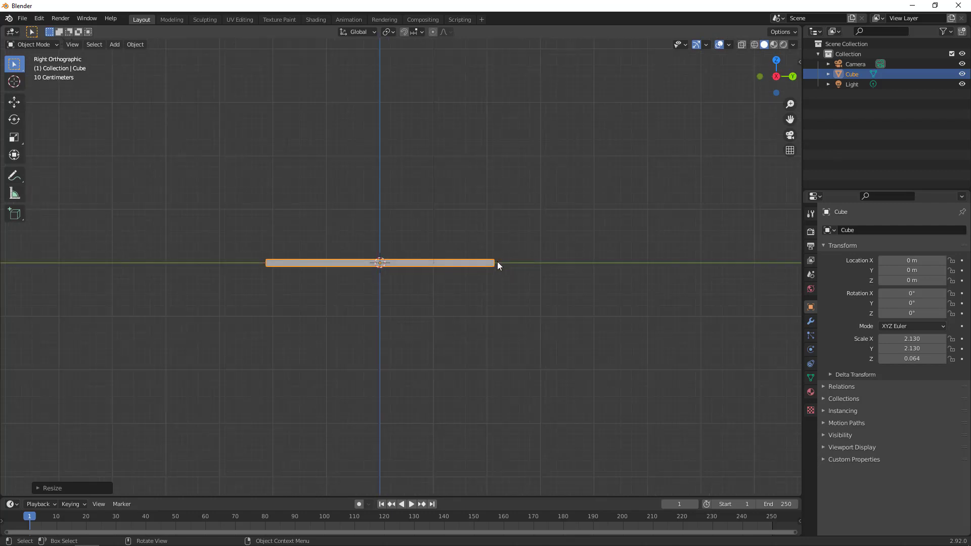
key("KP_7")
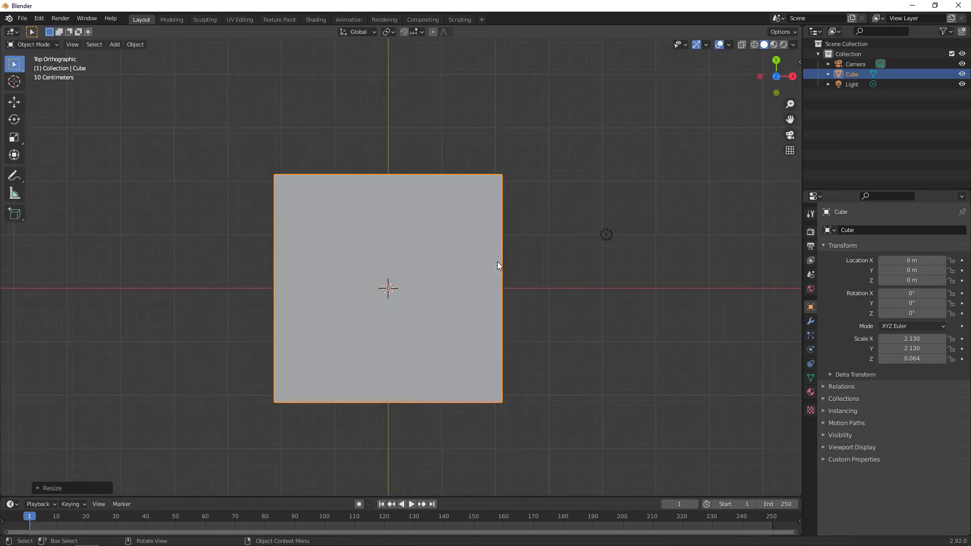
middle_click_drag(485, 280, 426, 259)
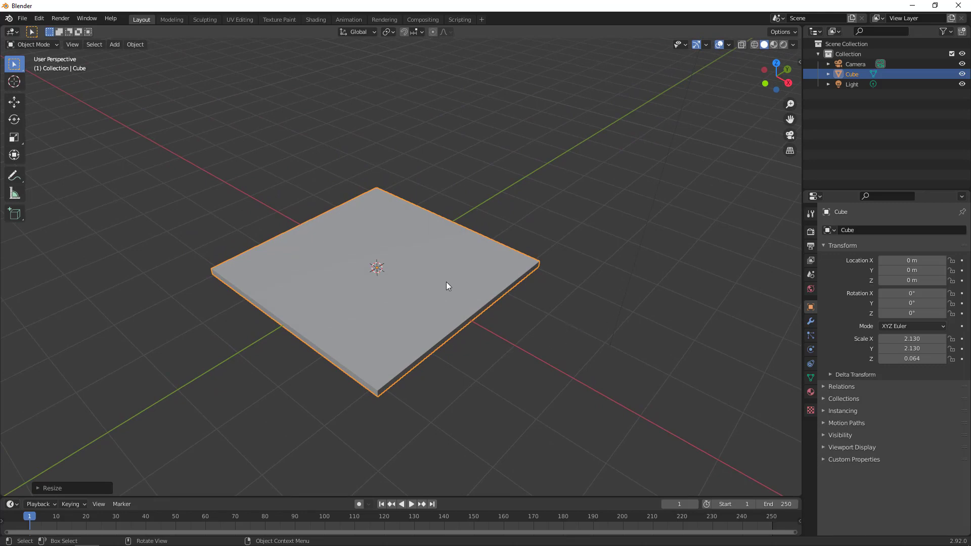
mouse_move(446, 282)
middle_mouse_down()
mouse_move(452, 269)
mouse_move(429, 273)
middle_mouse_up()
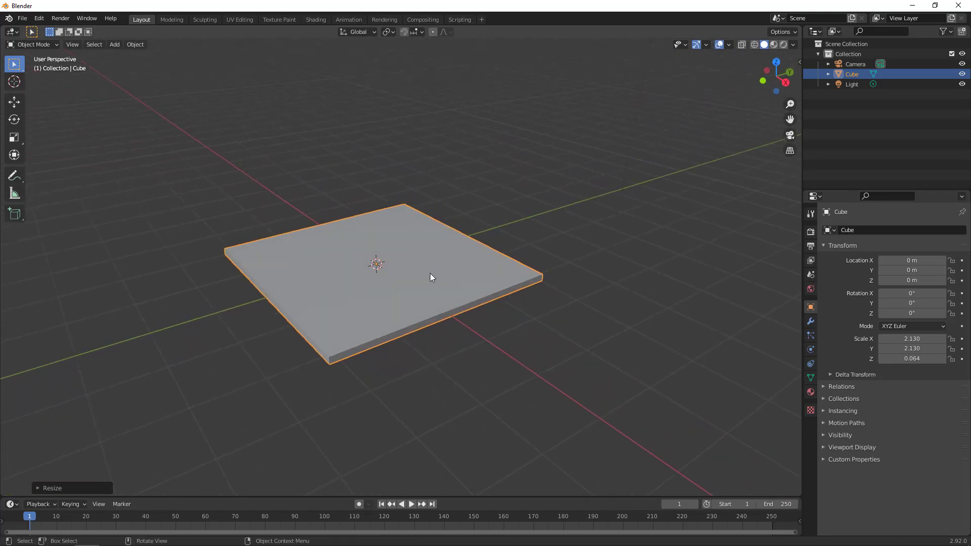
Switch the slab from Object Mode to Edit Mode, toggling repeatedly between the two and ending in Edit Mode.
left_click(37, 47)
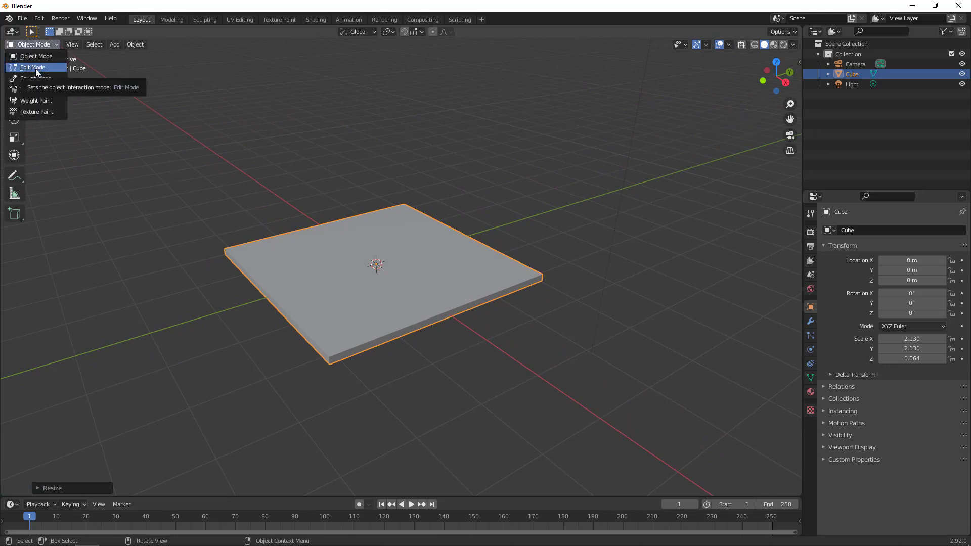
left_click(36, 69)
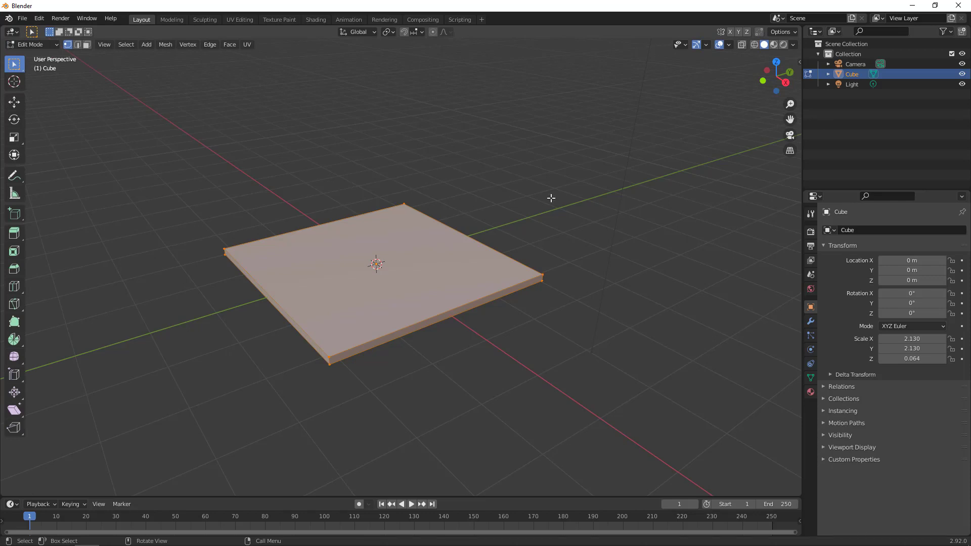
key("Tab")
key("Tab")
key("Tab")
key("Tab")
key("Tab")
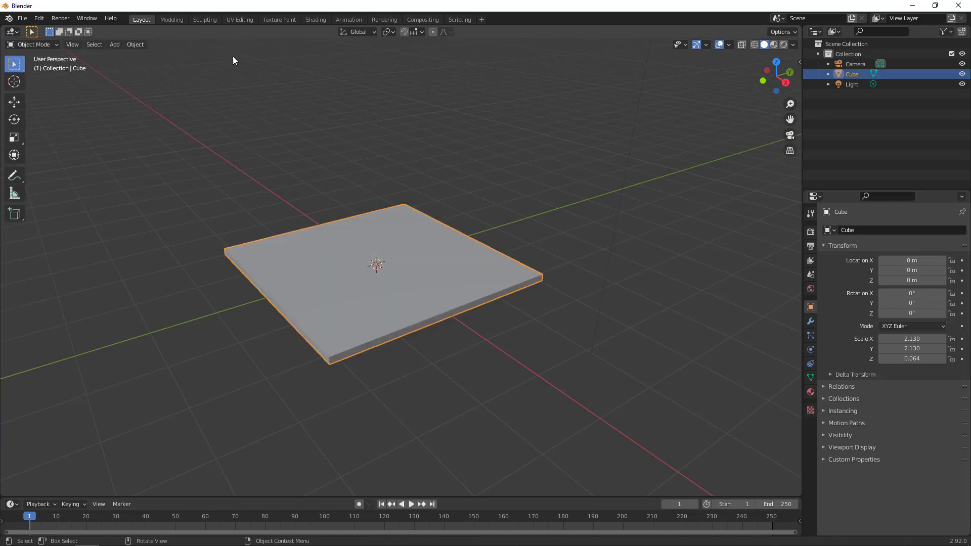
key("Tab")
key("Tab")
key("Tab")
key("Tab")
key("Tab")
key("Tab")
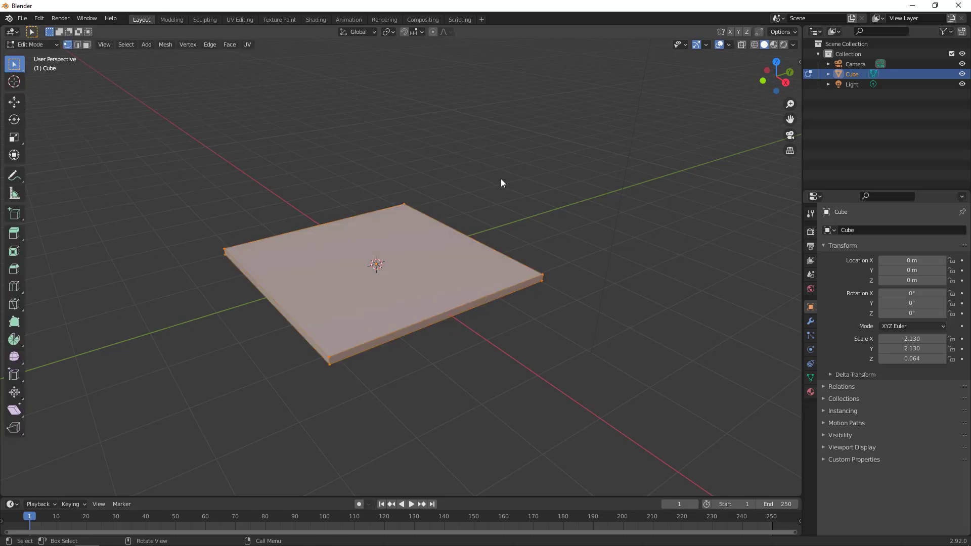
key("Tab")
key("Tab")
key("Tab")
key("Tab")
key("Tab")
Select the slab's nearest top corner vertex, an adjoining top edge and the top face in the matching selection modes.
middle_click_drag(368, 257, 379, 321)
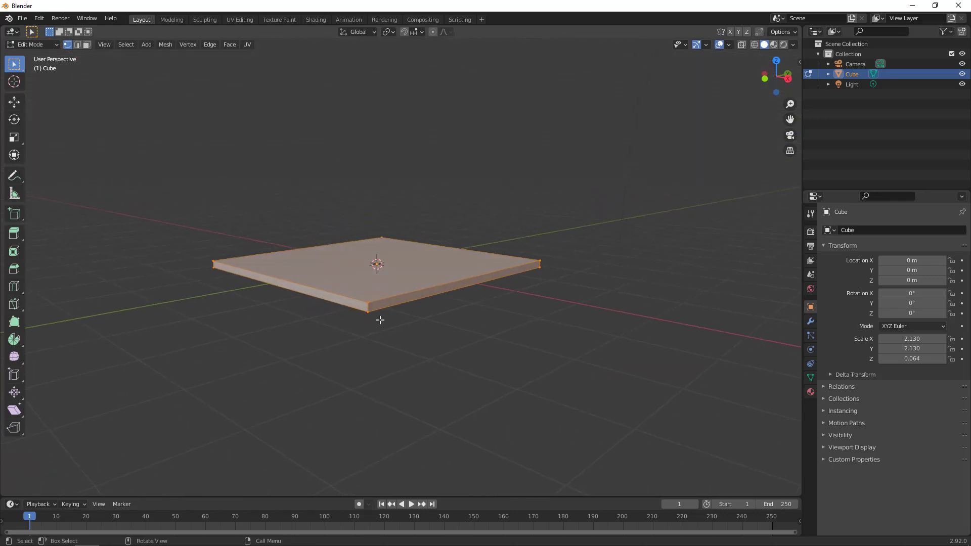
scroll(330, 353, "up", 3)
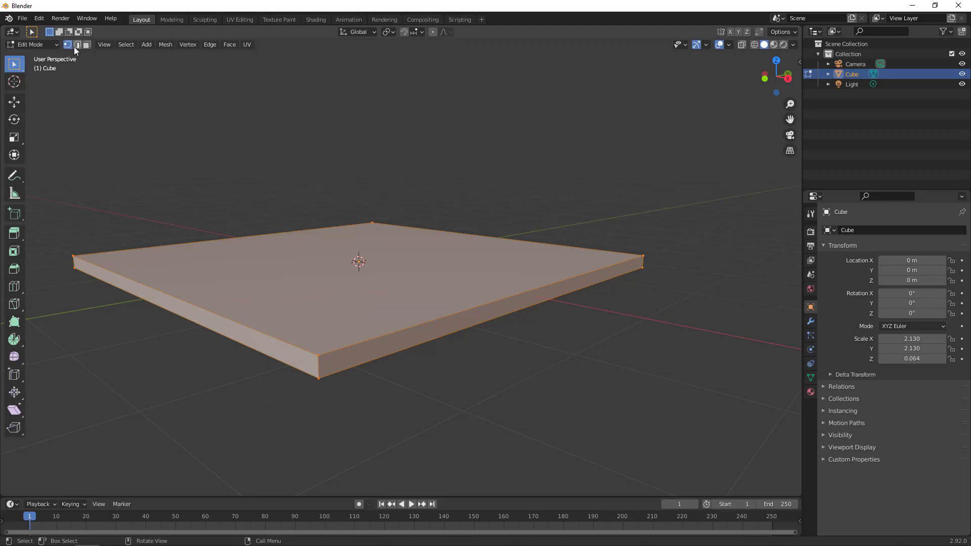
left_click(319, 353)
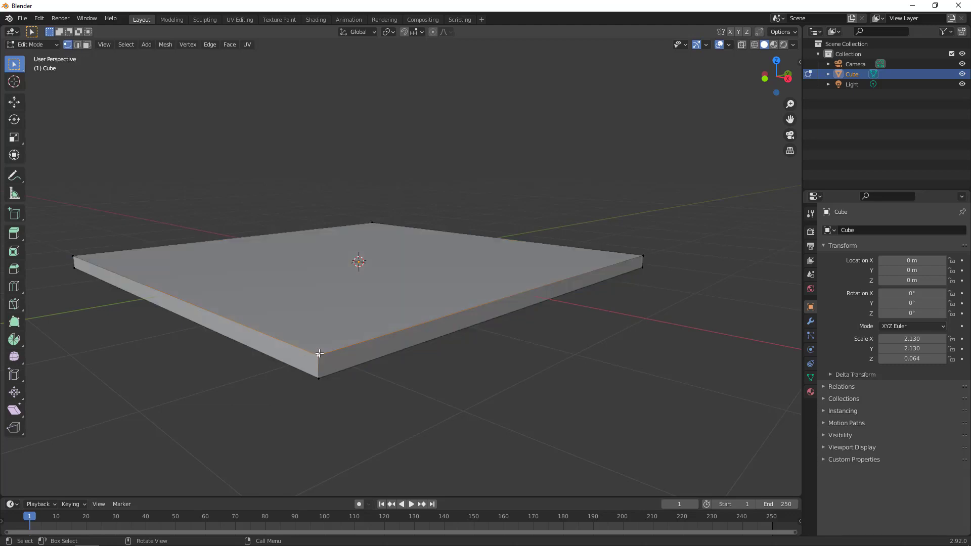
left_click(78, 45)
left_click(409, 328)
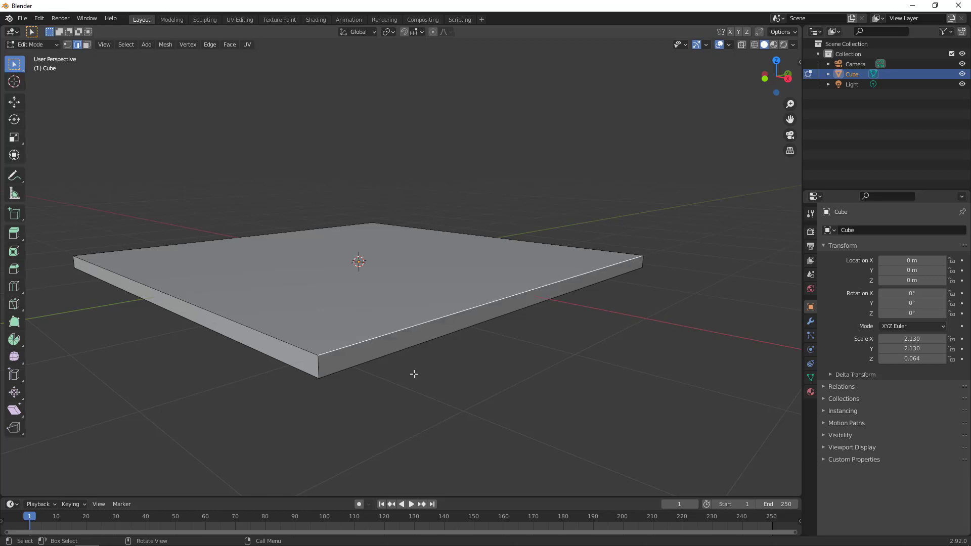
left_click(86, 45)
left_click(301, 307)
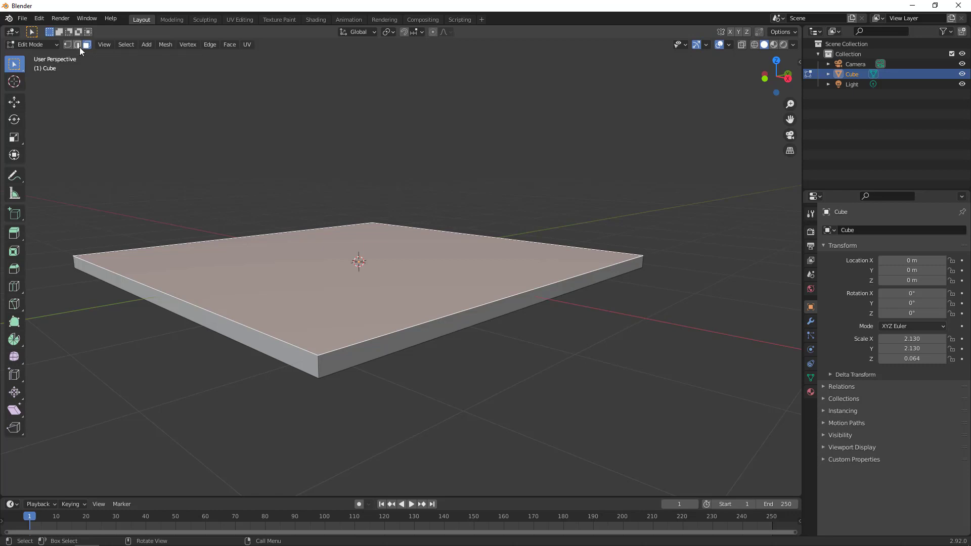
Cycle through the vertex, edge and face selection modes, ending in face selection.
key("1")
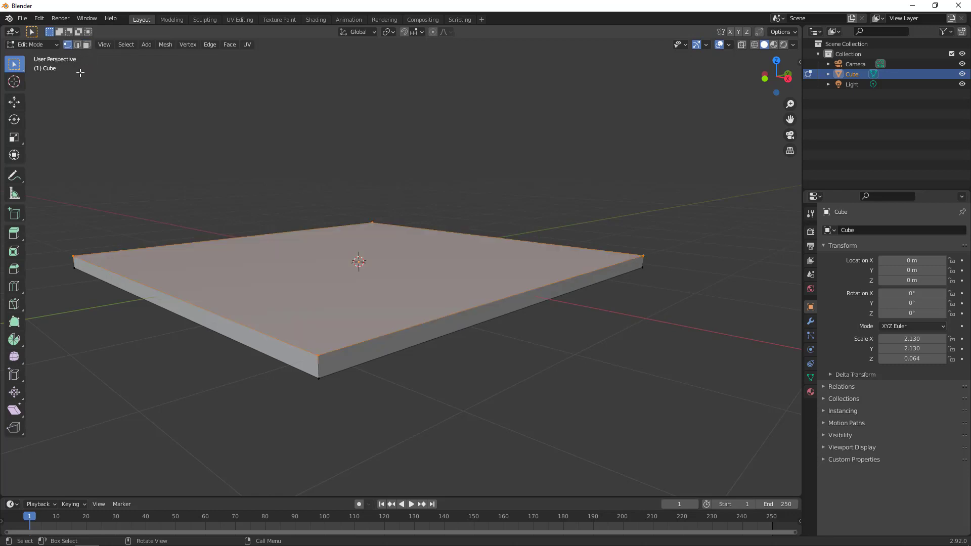
key("2")
key("3")
key("1")
key("2")
key("3")
key("1")
key("3")
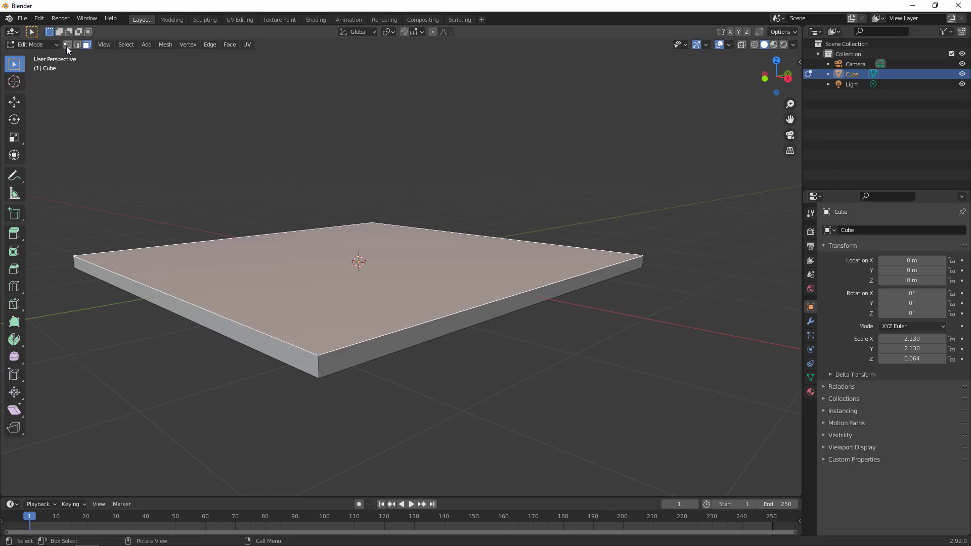
Try moving the slab's nearest top corner vertex freely, along global Y and along global Z, and cancel the move.
left_click(66, 45)
left_click(321, 356)
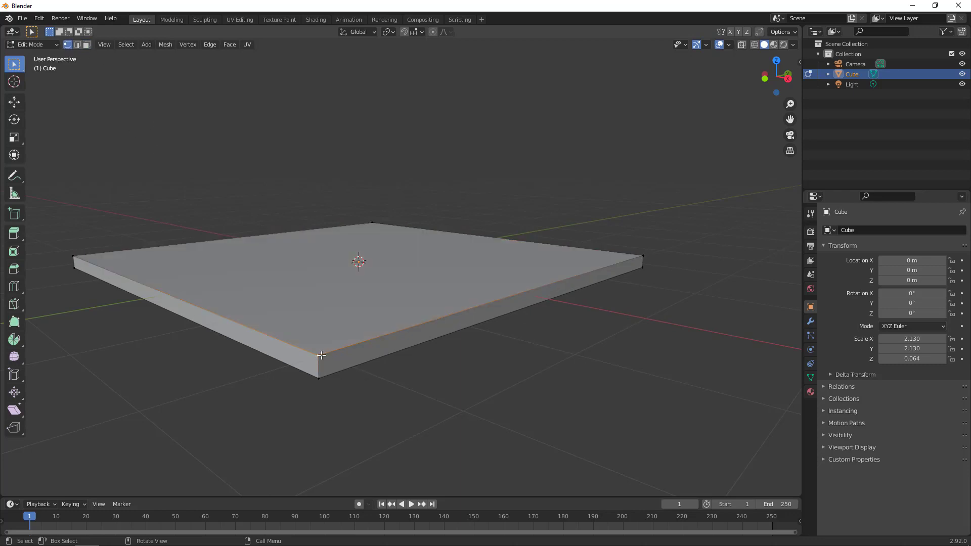
scroll(318, 361, "down", 2)
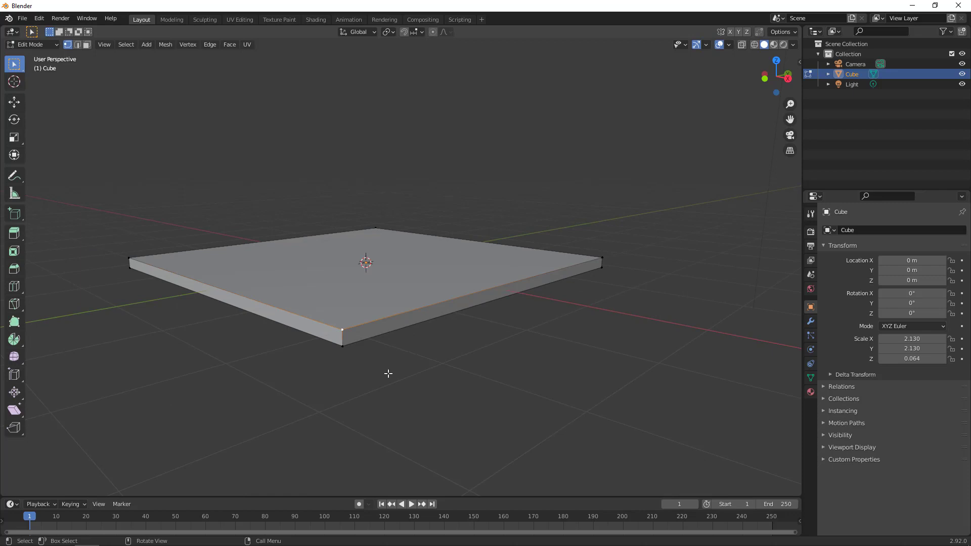
key("g")
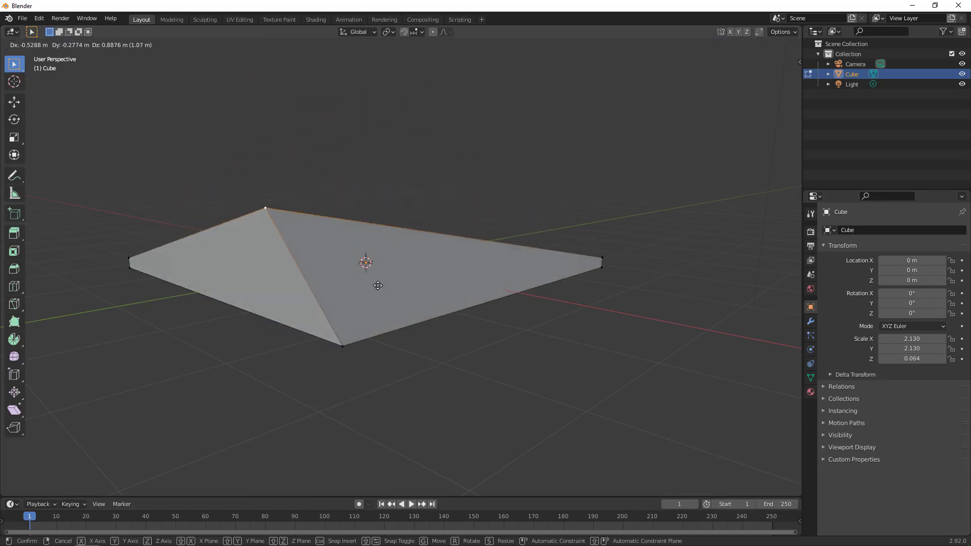
key("y")
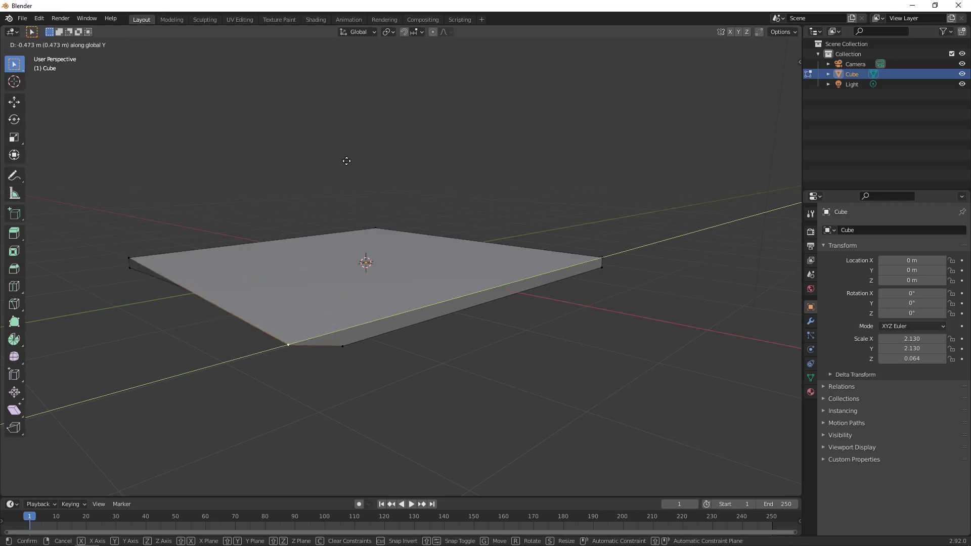
key("z")
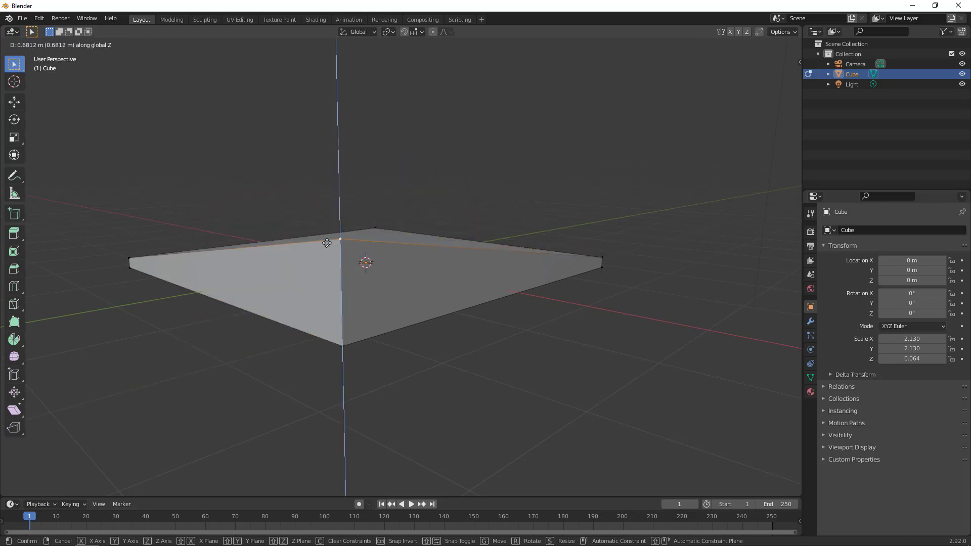
key("Escape")
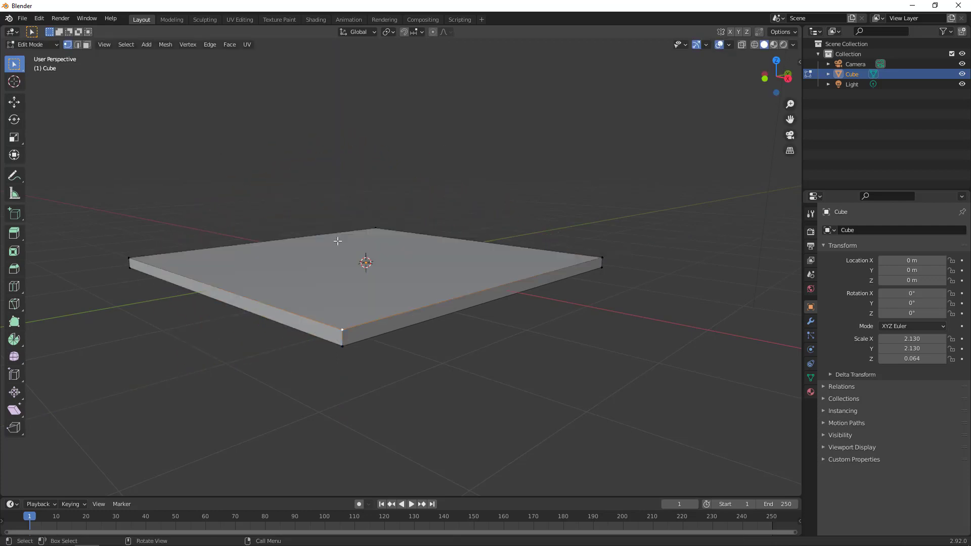
Try scaling the slab's top face uniformly, along global X and along global Y, and cancel the scaling.
left_click(86, 45)
left_click(306, 250)
key("s")
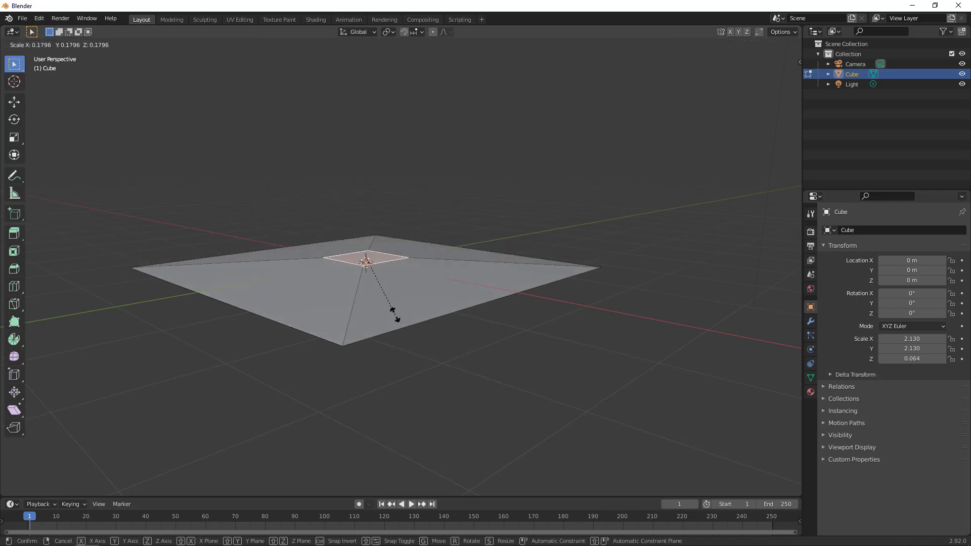
key("x")
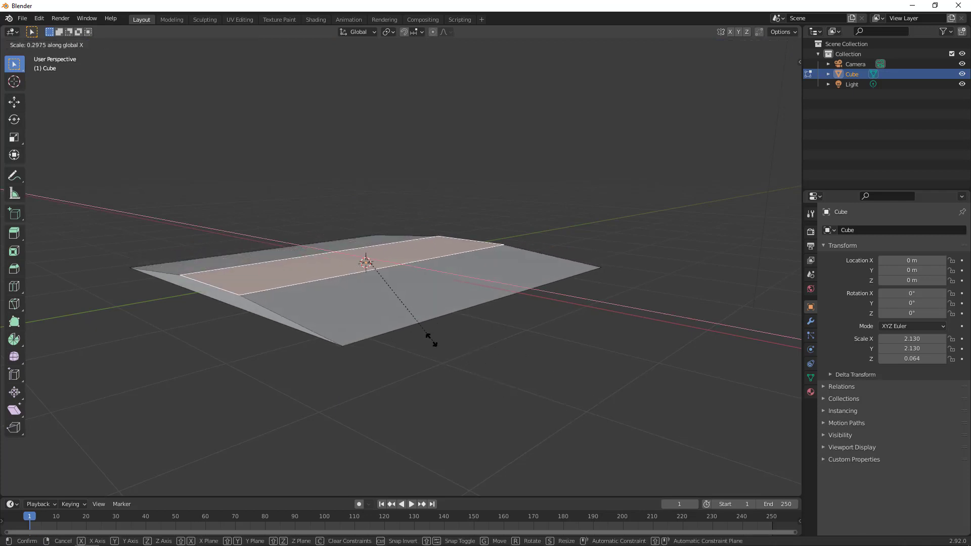
key("y")
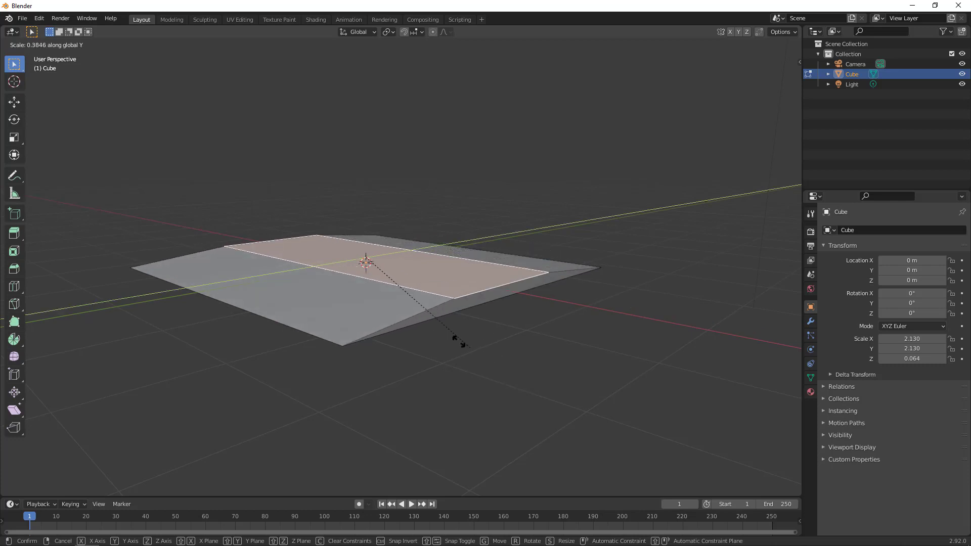
key("Escape")
Add two evenly spaced loop cuts across the slab parallel to the Y axis, without sliding them.
middle_click_drag(444, 338, 421, 343)
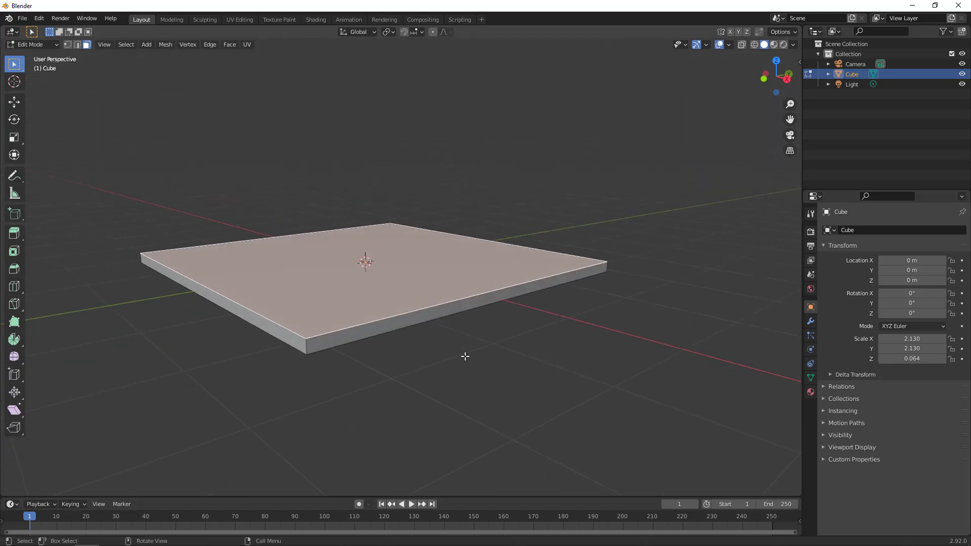
middle_click_drag(464, 357, 444, 398)
key("ctrl+r")
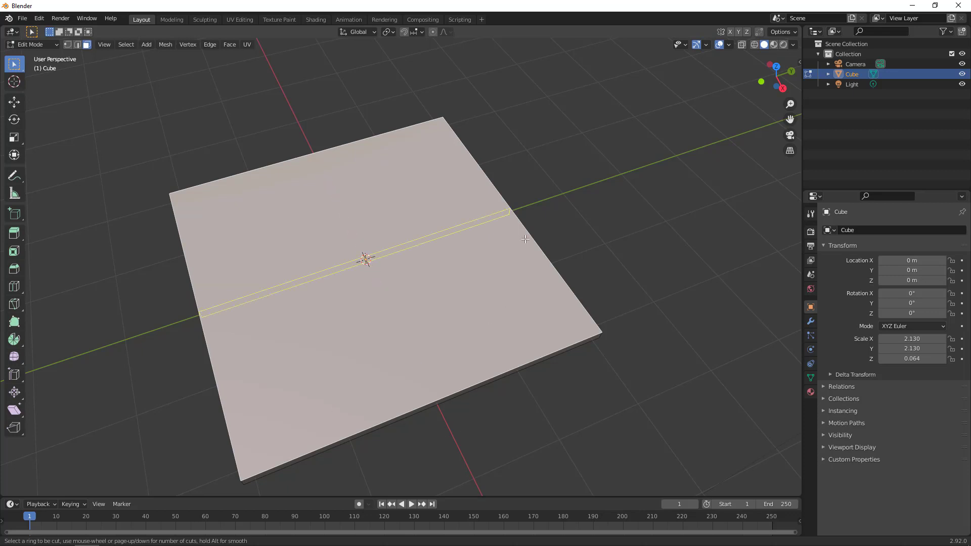
scroll(525, 239, "up", 1)
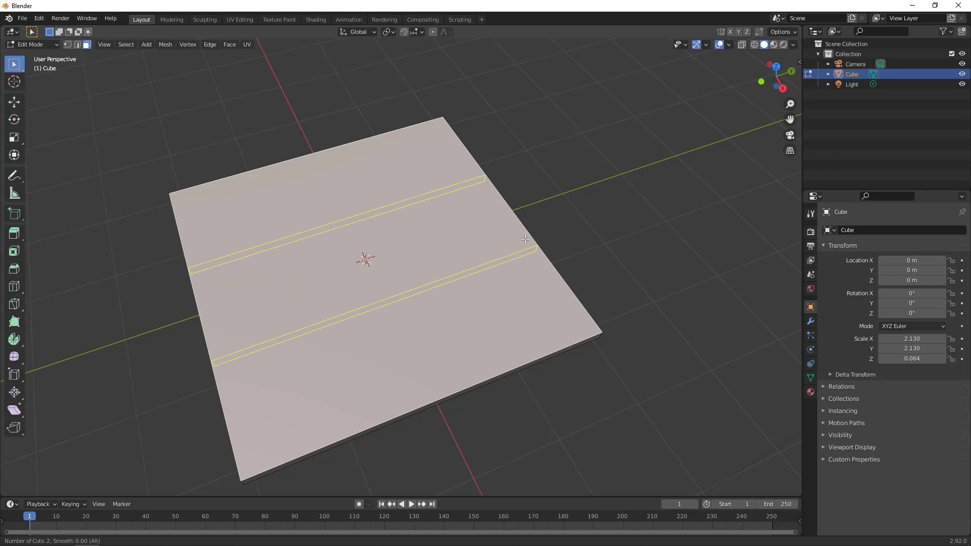
left_click(525, 240)
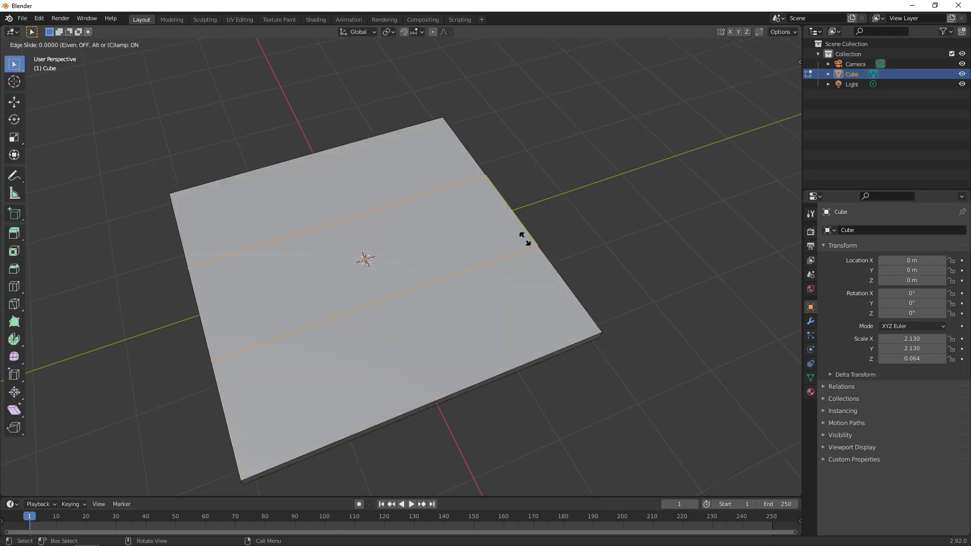
right_click(526, 239)
Select the slab's three top strips individually in face selection mode, ending on the strip at the positive X side.
middle_click_drag(525, 239, 502, 273)
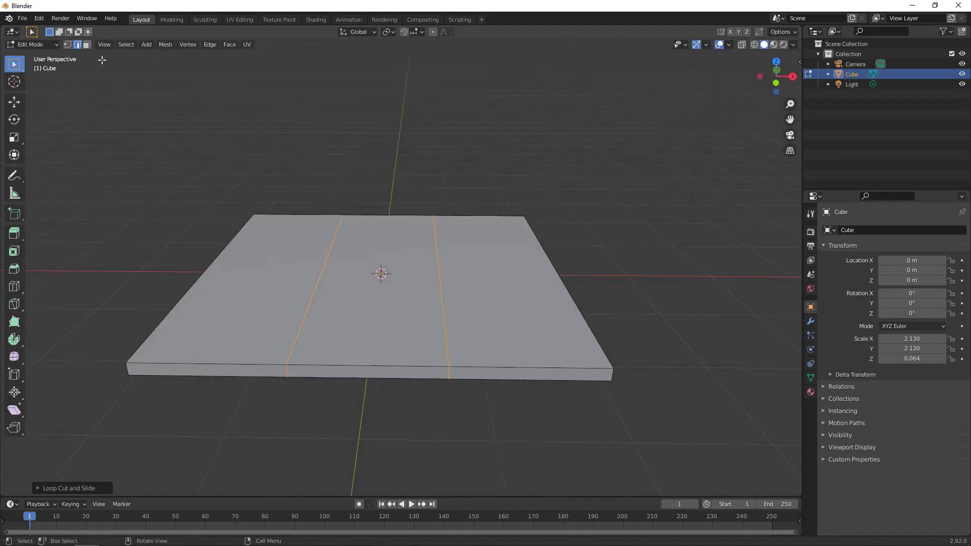
left_click(86, 44)
left_click(335, 272)
left_click(234, 281)
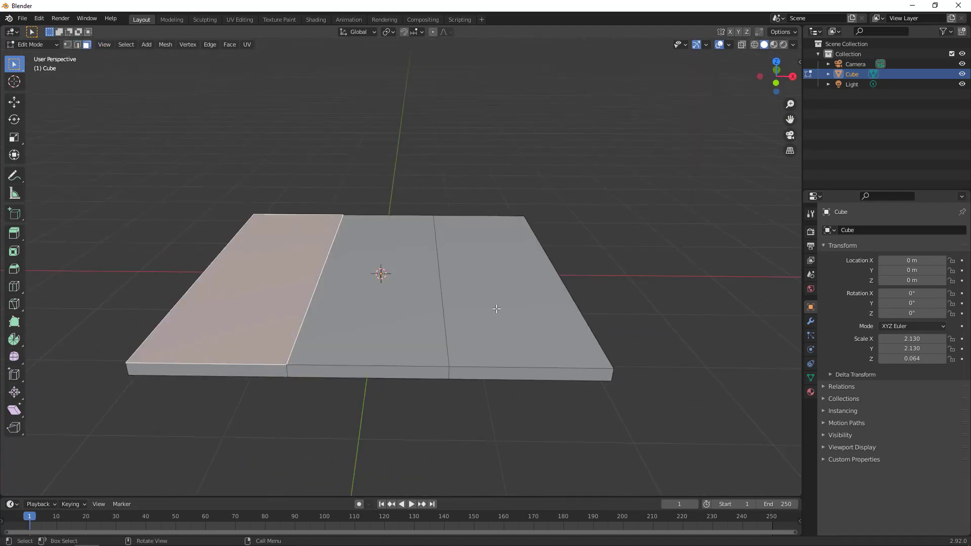
left_click(496, 309)
left_click(351, 327)
left_click(280, 299)
left_click(512, 313)
middle_click_drag(512, 313, 528, 353)
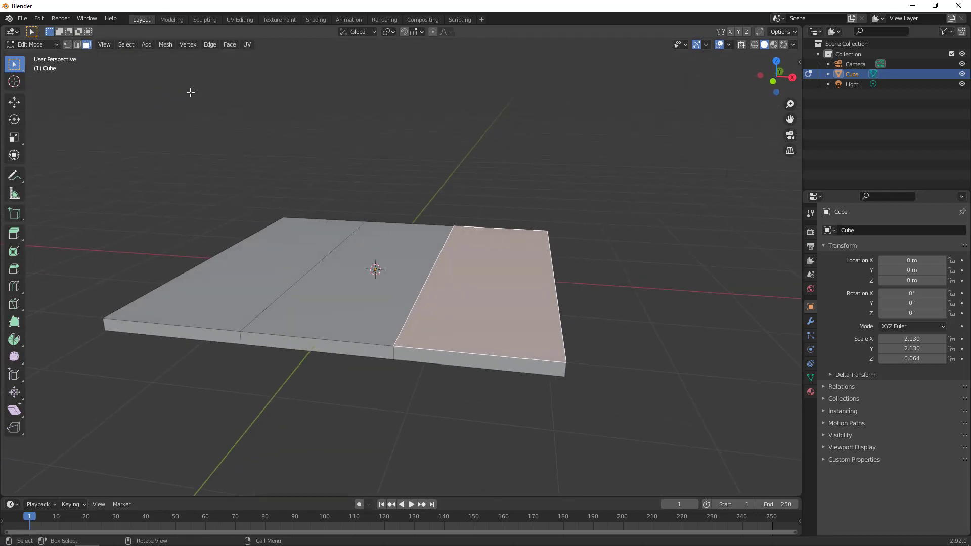
Select the positive-X loop cut edge by edge around the slab's top, sides and underside in edge selection mode.
left_click(78, 48)
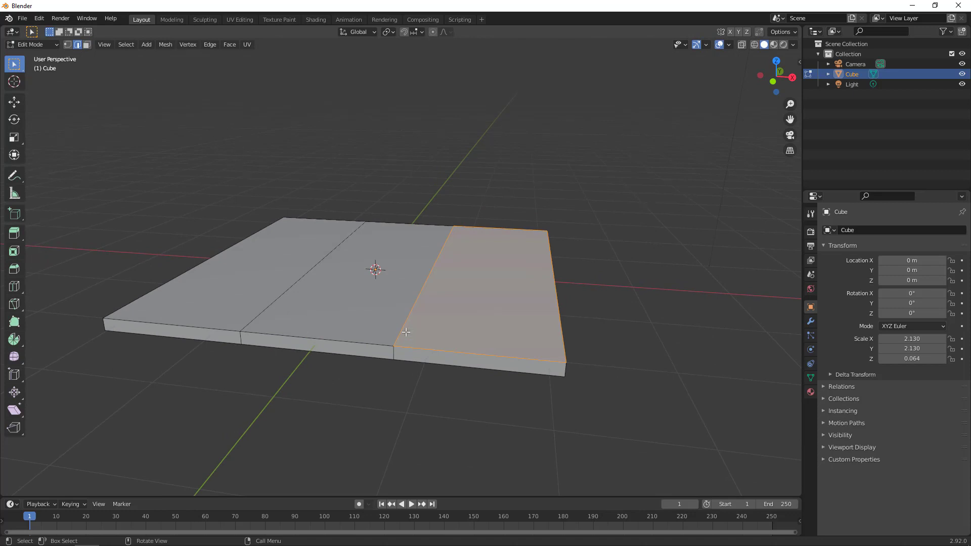
left_click(412, 299)
middle_click_drag(412, 320, 412, 310)
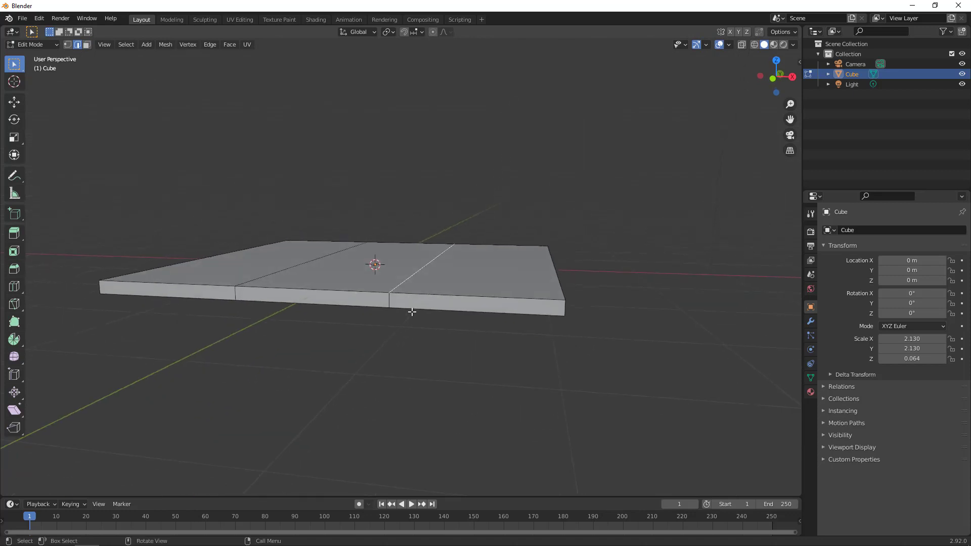
scroll(396, 335, "up", 4)
left_click(368, 355, "shift")
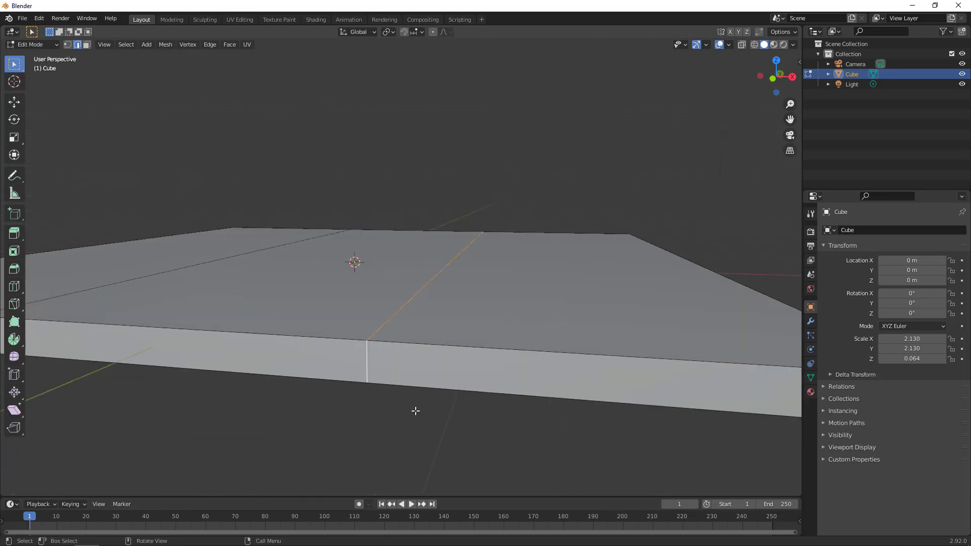
middle_click_drag(412, 410, 401, 194)
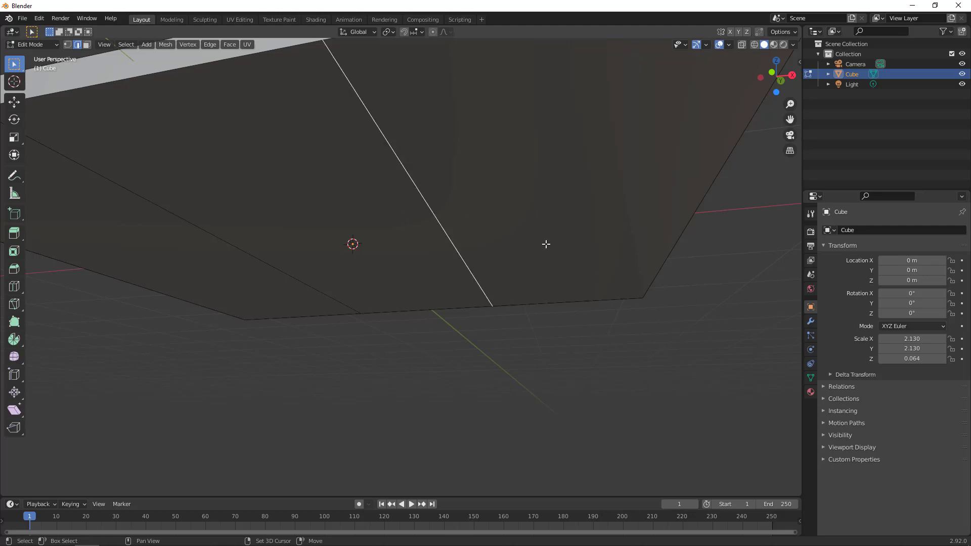
middle_click_drag(546, 245, 363, 272)
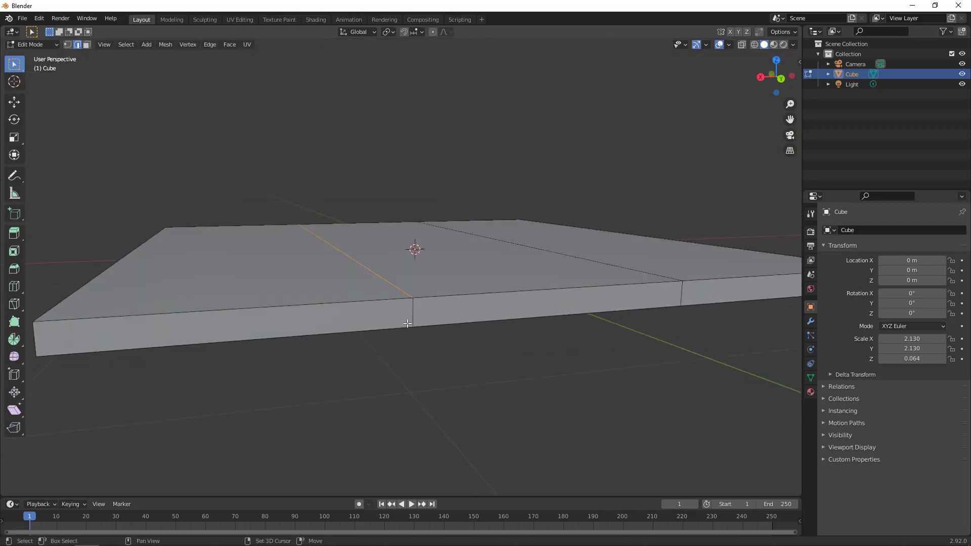
middle_click_drag(332, 319, 363, 313)
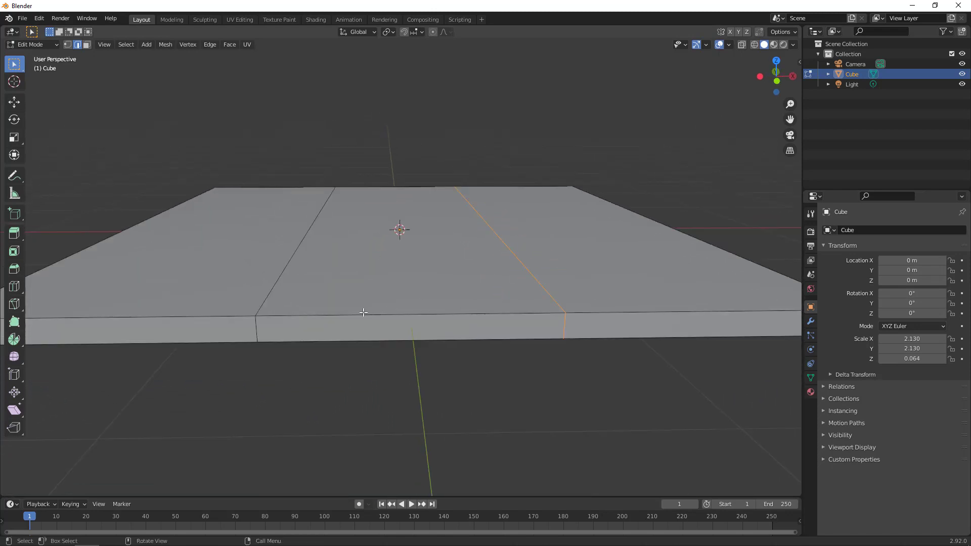
Select both complete loop cuts together using edge loop selection.
middle_click_drag(323, 262, 320, 277)
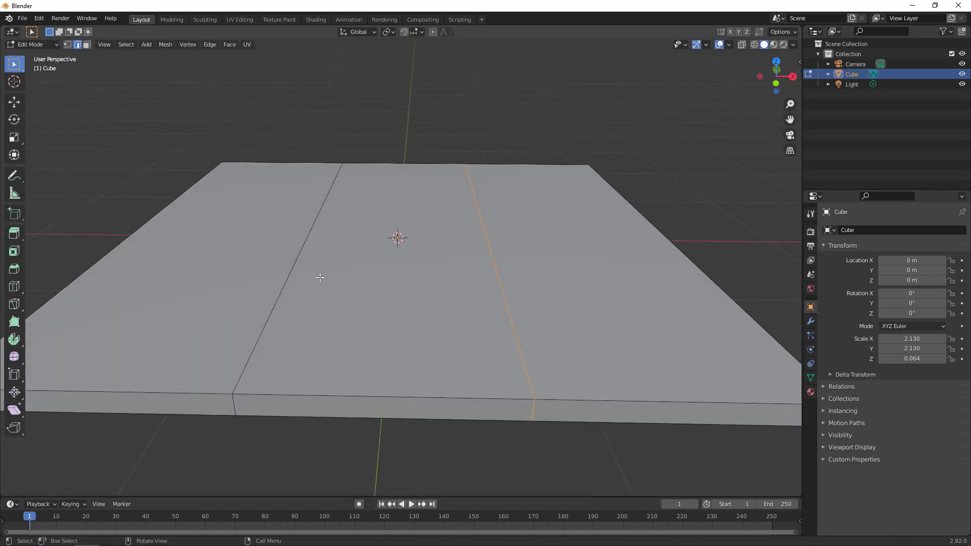
left_click(286, 279)
middle_click_drag(284, 277, 323, 354)
left_click(482, 334, "alt+shift")
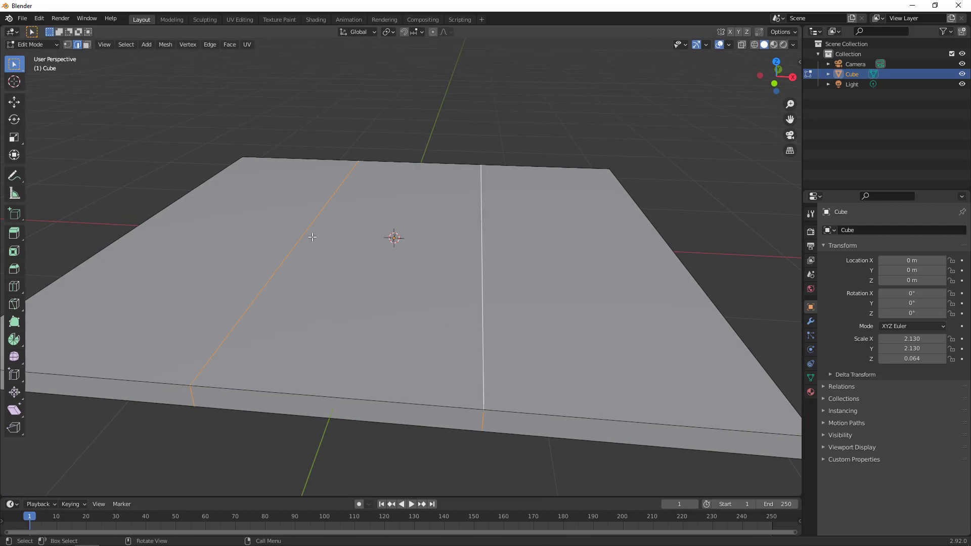
scroll(260, 374, "down", 4)
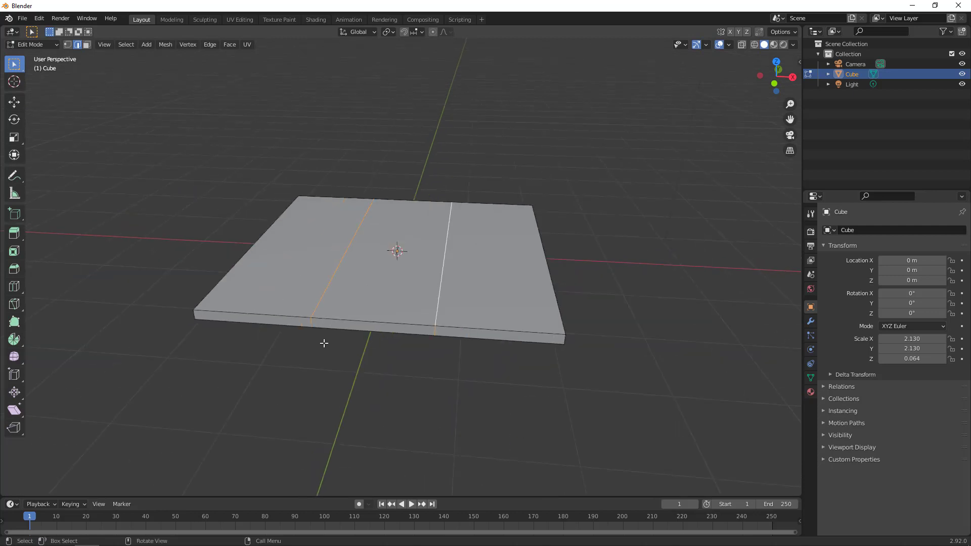
mouse_move(447, 403)
middle_mouse_down()
mouse_move(434, 336)
mouse_move(445, 401)
middle_mouse_up()
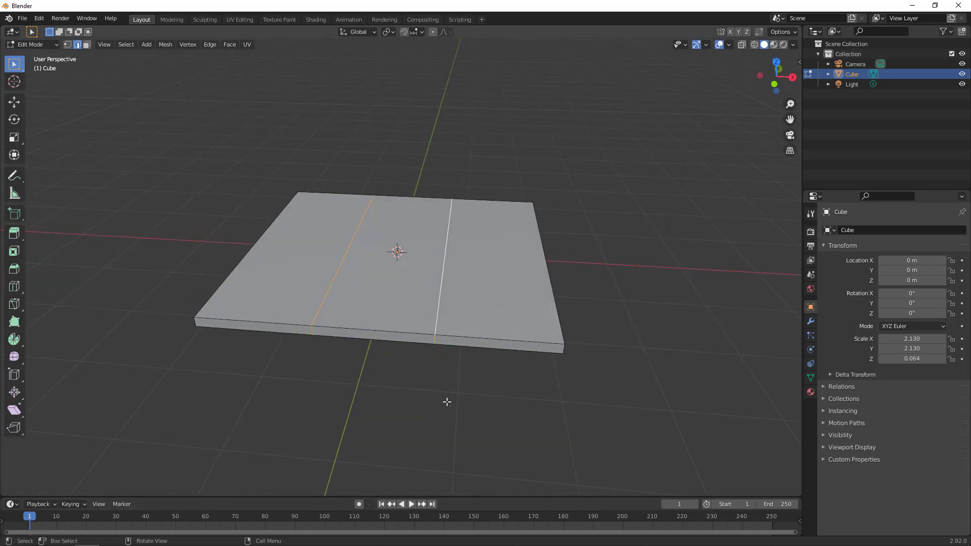
Scale the two selected loops outward along global X until they lie close to the slab's opposite edges.
scroll(443, 364, "up", 3)
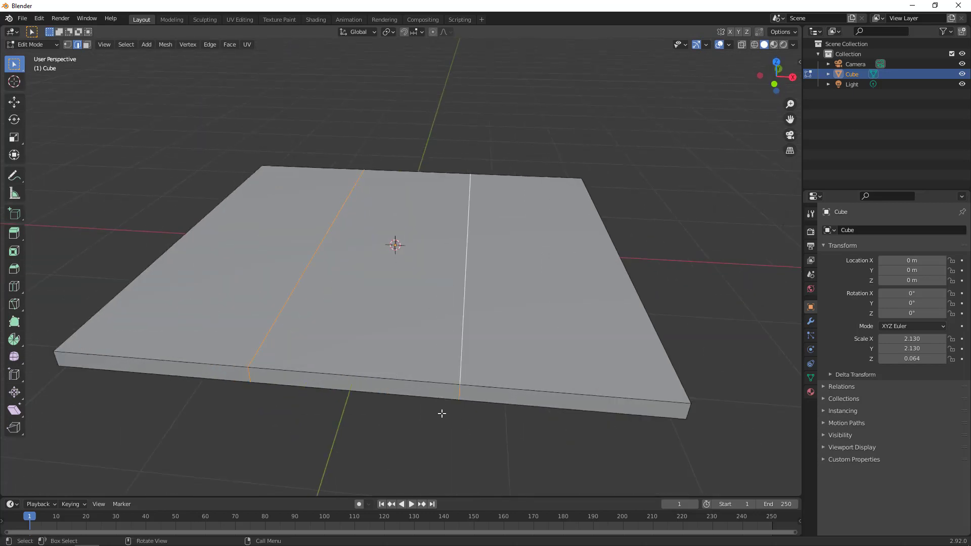
key("s")
key("x")
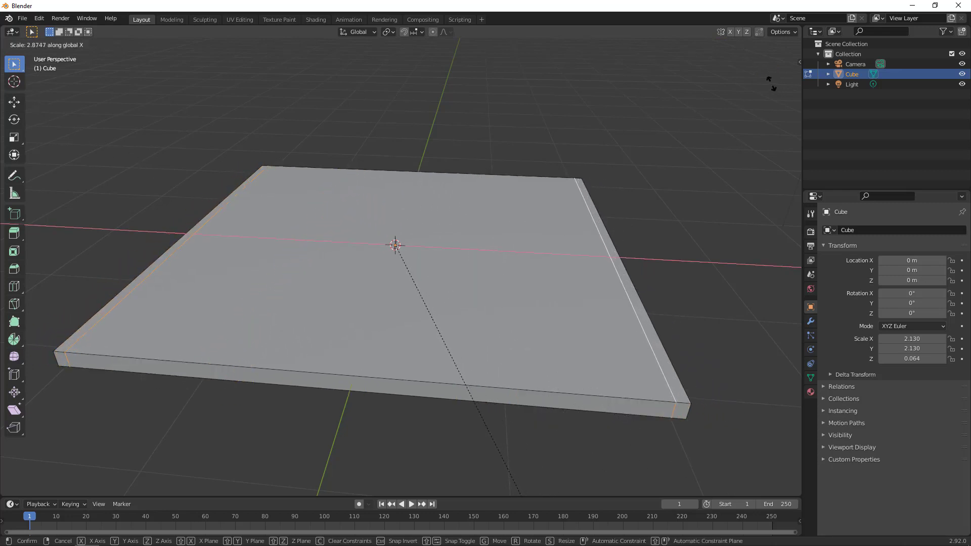
left_click(753, 75)
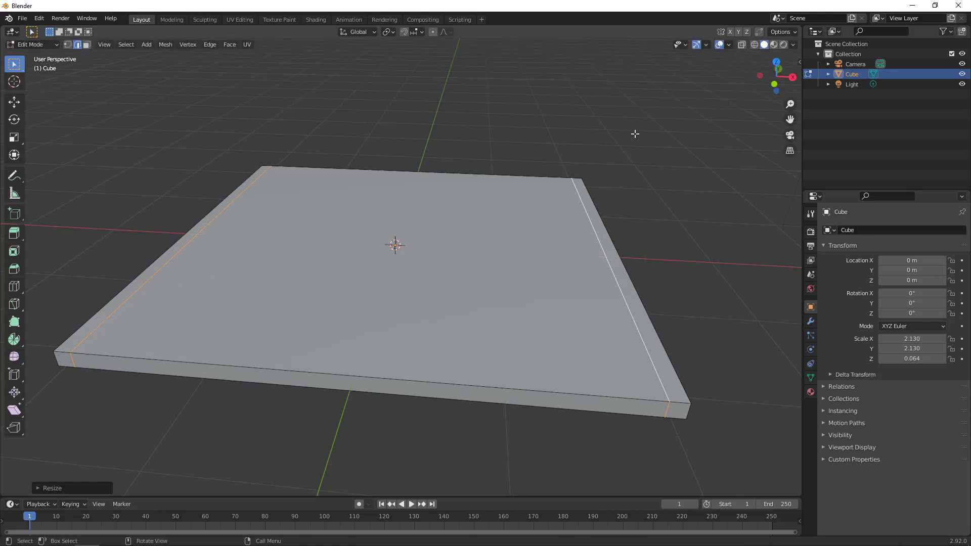
Add two evenly spaced loop cuts parallel to the X axis, leaving them unslid.
middle_click_drag(635, 133, 522, 192)
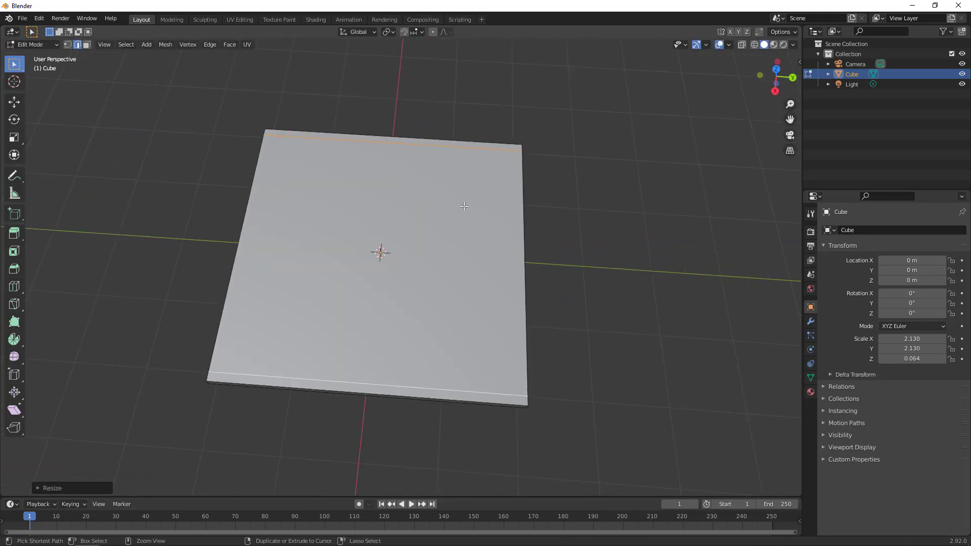
key("ctrl+r")
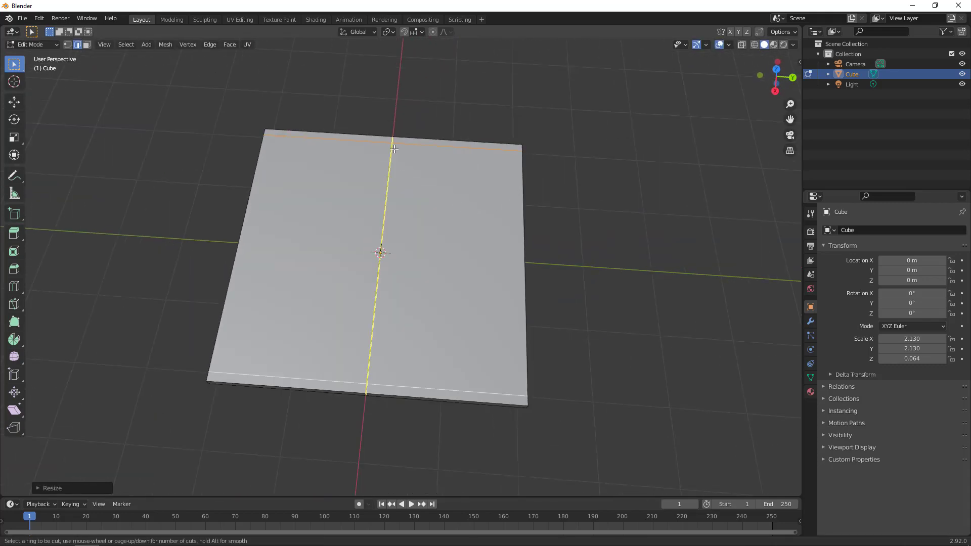
scroll(394, 148, "up", 1)
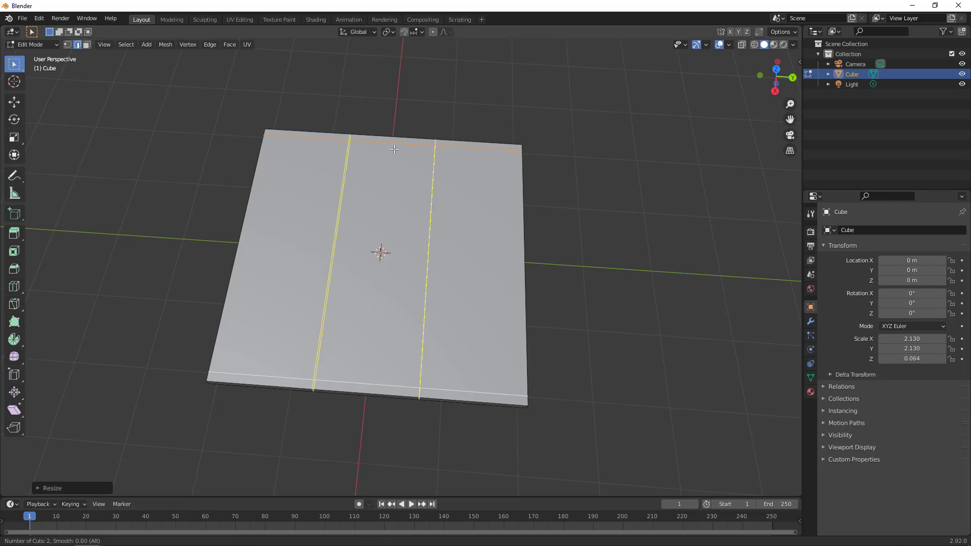
left_click(394, 149)
right_click(394, 149)
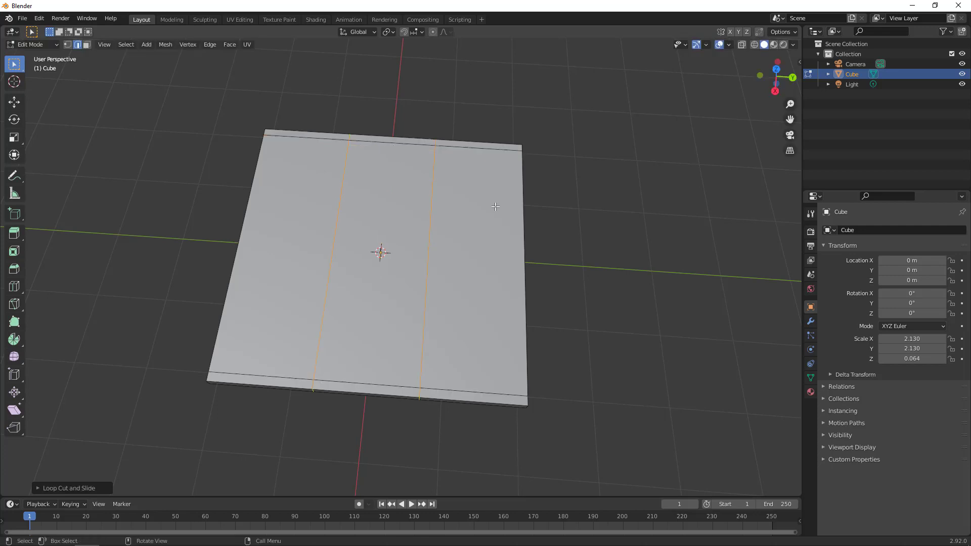
Scale the new pair of loops outward along global Y to form narrow strips beside the slab's other two edges.
middle_click_drag(464, 222, 458, 197)
scroll(461, 243, "up", 3)
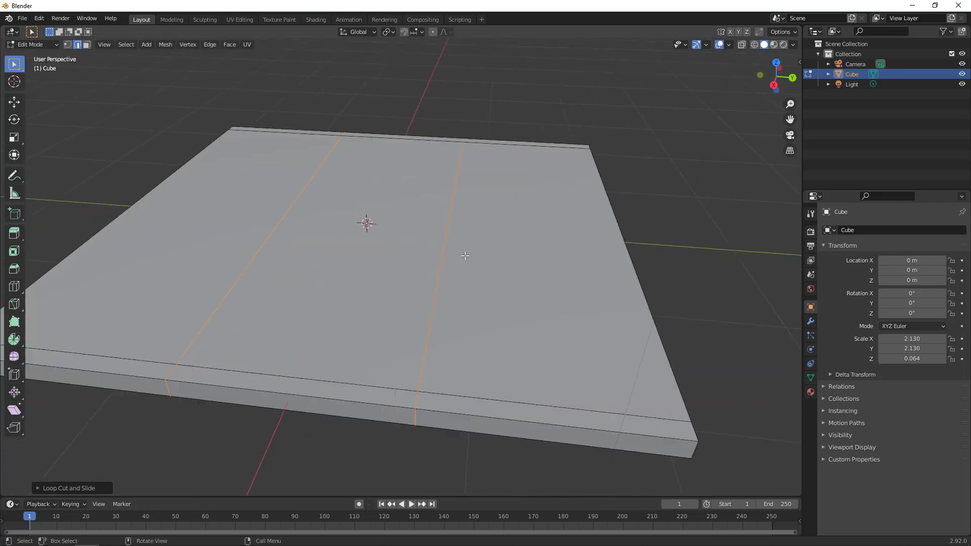
middle_click_drag(462, 255, 457, 286)
scroll(458, 287, "down", 2)
key("s")
key("y")
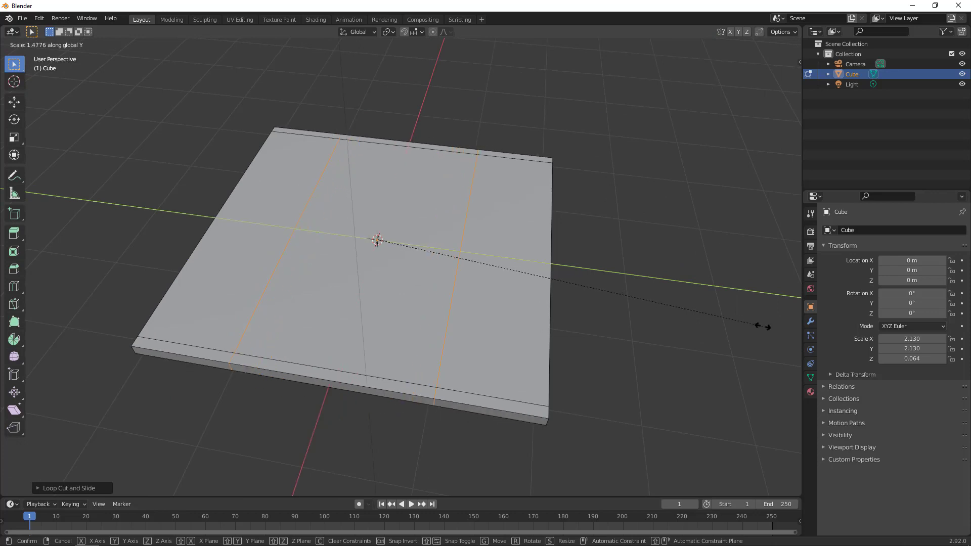
left_click(313, 395)
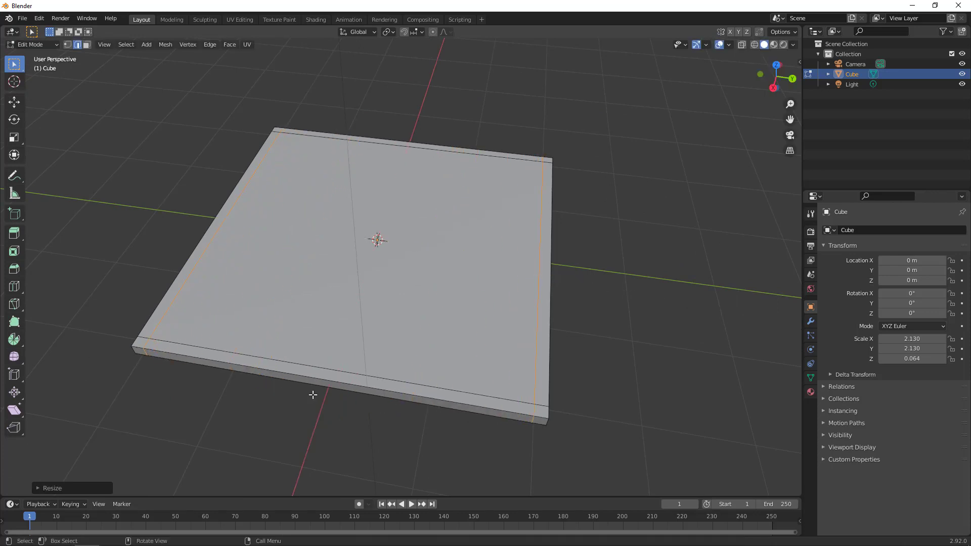
Select the narrow top border faces along the negative X and positive Y sides, including their three corner faces, in face selection mode.
left_click(88, 46)
left_click(277, 130)
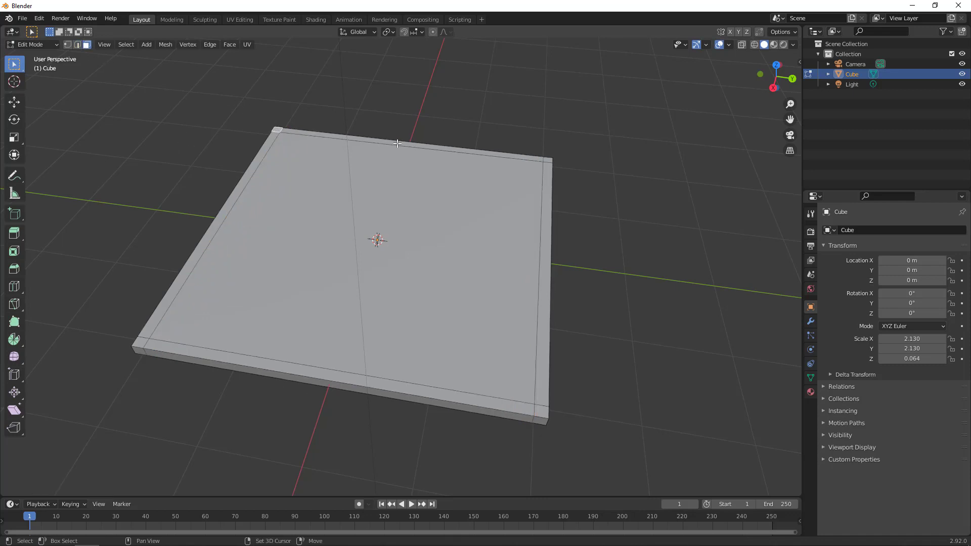
left_click(509, 159, "shift")
left_click(552, 160, "shift")
left_click(545, 329, "shift")
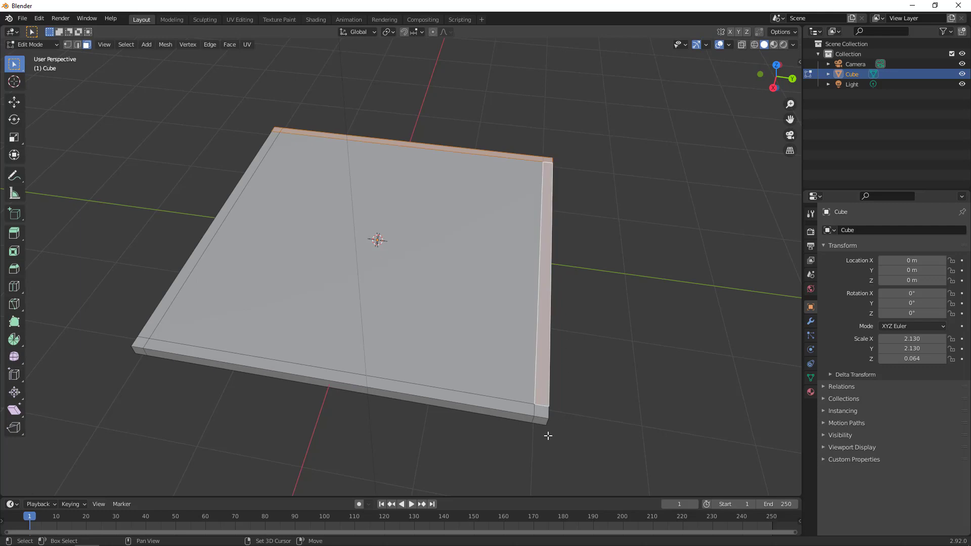
left_click(540, 409, "shift")
Extrude the selected border faces upward about 2.66 m to form two adjoining walls.
middle_click_drag(497, 422, 481, 275)
mouse_move(407, 291)
middle_mouse_down()
mouse_move(392, 253)
mouse_move(389, 290)
mouse_move(412, 298)
middle_mouse_up()
scroll(412, 298, "up", 1)
scroll(425, 332, "up", 2)
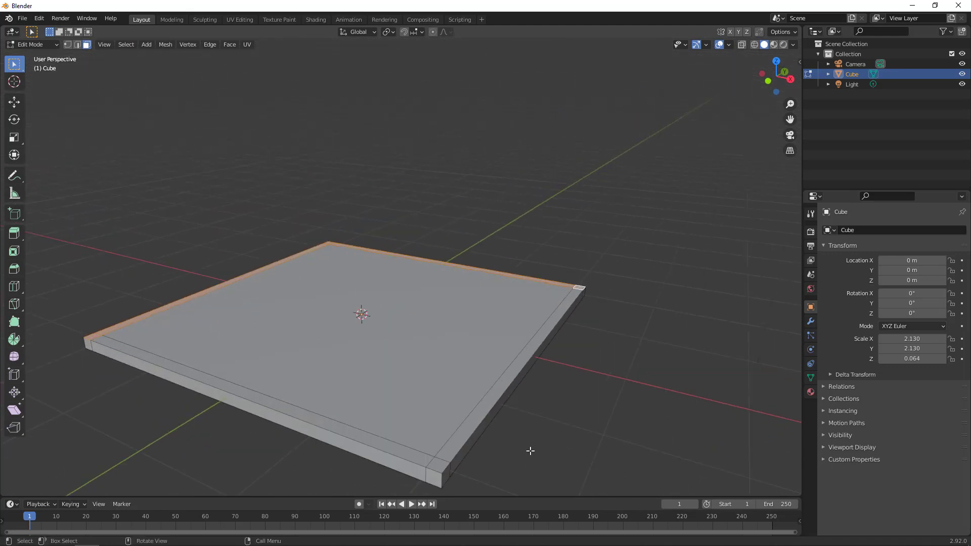
key("e")
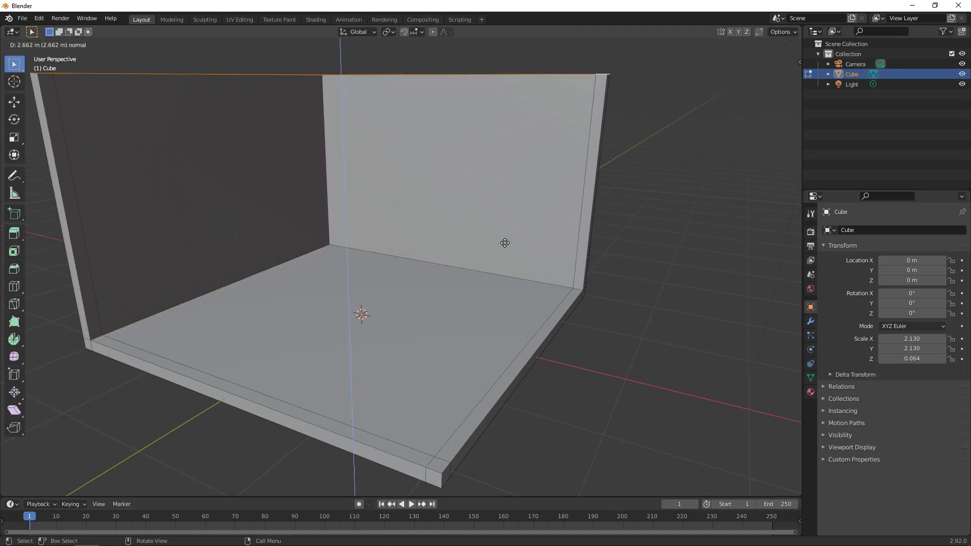
left_click(505, 243)
Return to Object Mode and examine the floor with its two walls from several angles.
middle_click_drag(508, 234, 476, 238)
key("Tab")
middle_click_drag(374, 238, 411, 265)
scroll(386, 245, "down", 4)
key("Tab")
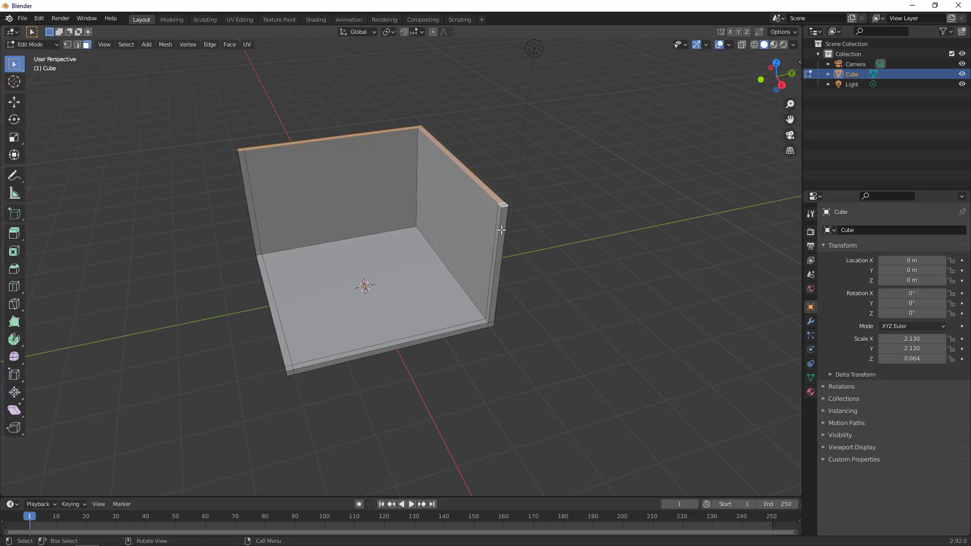
key("Tab")
middle_click_drag(501, 230, 439, 257)
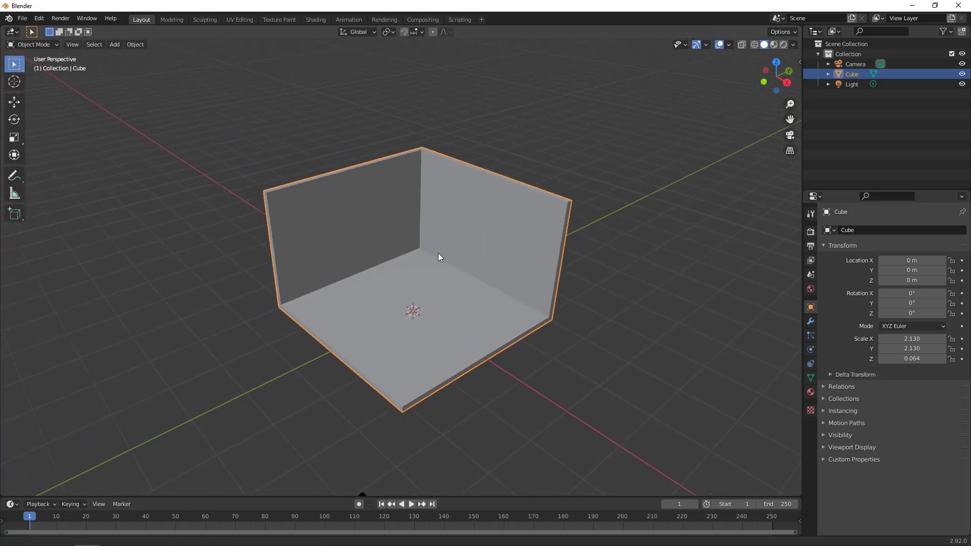
scroll(431, 252, "up", 3)
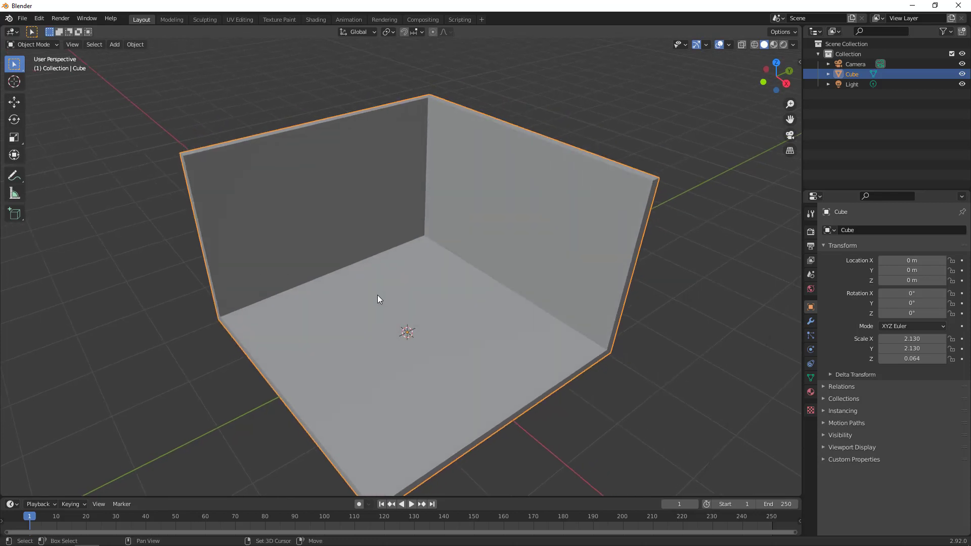
middle_click_drag(377, 295, 392, 263, "shift")
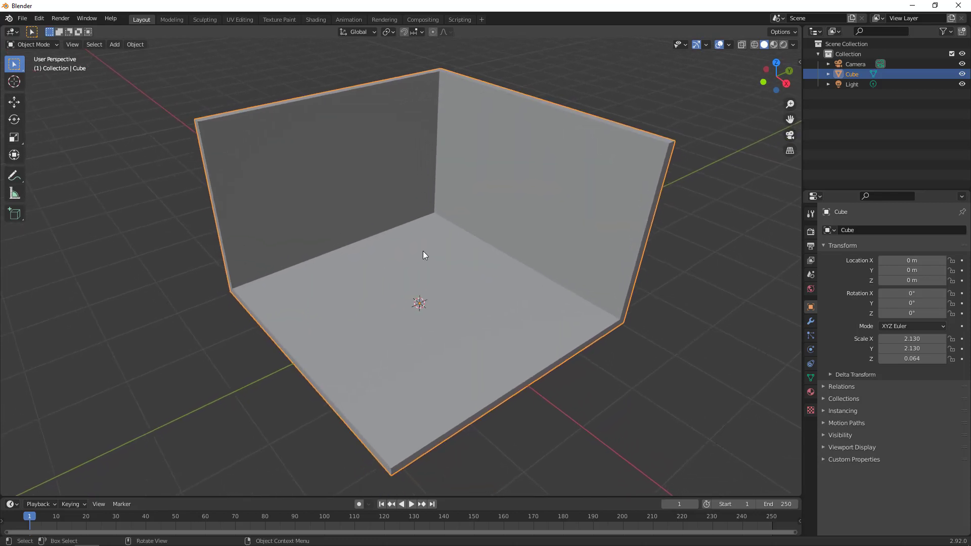
Enable Shadow and Cavity in the viewport shading options and set the cavity type to Both.
left_click(794, 45)
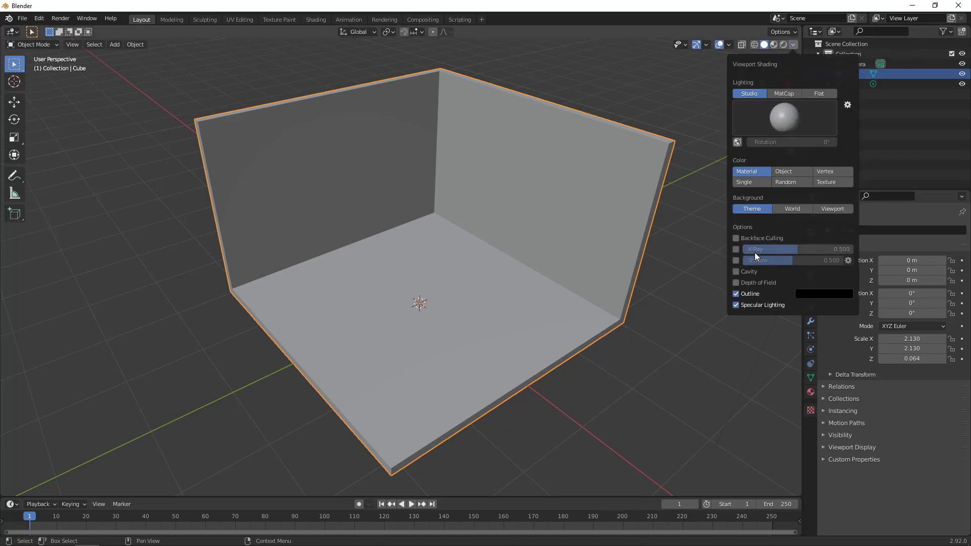
left_click(736, 261)
left_click(735, 272)
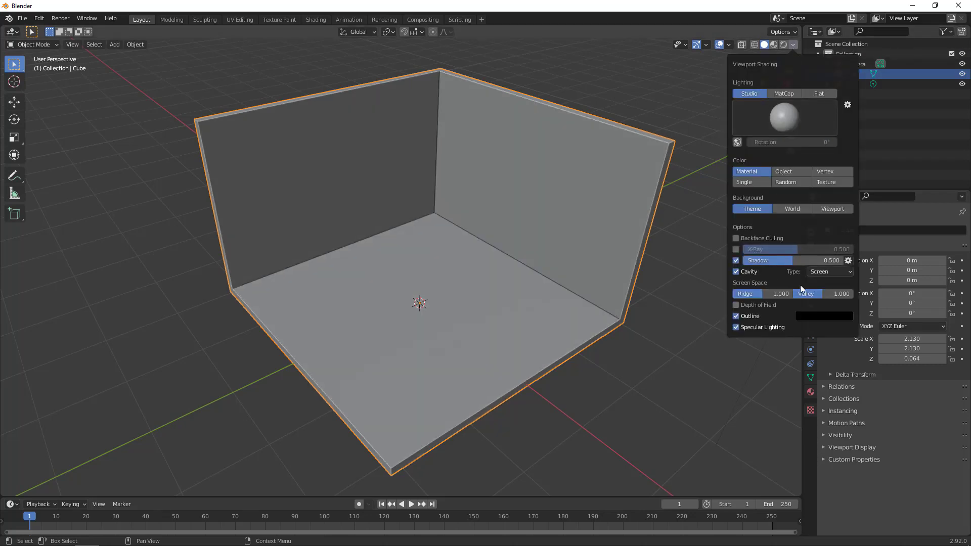
left_click(823, 272)
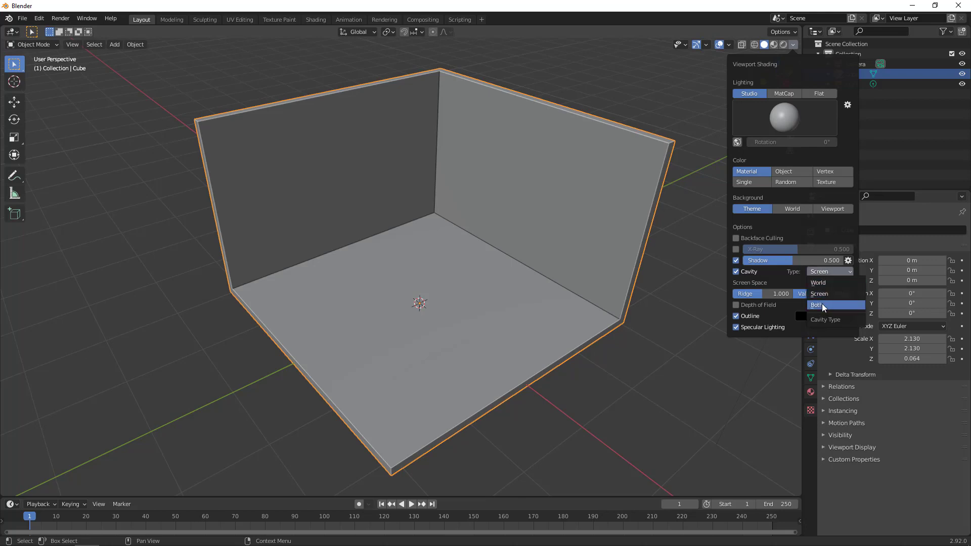
left_click(821, 303)
Add a cube mesh at the room's centre and raise it along global Z to about 1.16 m.
mouse_move(426, 293)
middle_mouse_down()
mouse_move(463, 225)
mouse_move(435, 286)
mouse_move(426, 282)
mouse_move(417, 297)
mouse_move(428, 297)
mouse_move(427, 277)
mouse_move(439, 307)
middle_mouse_up()
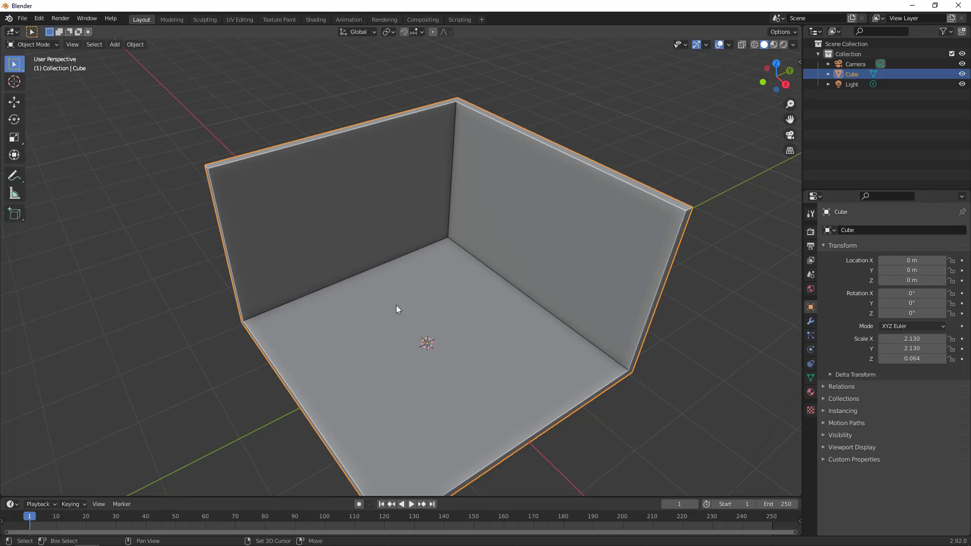
key("shift+a")
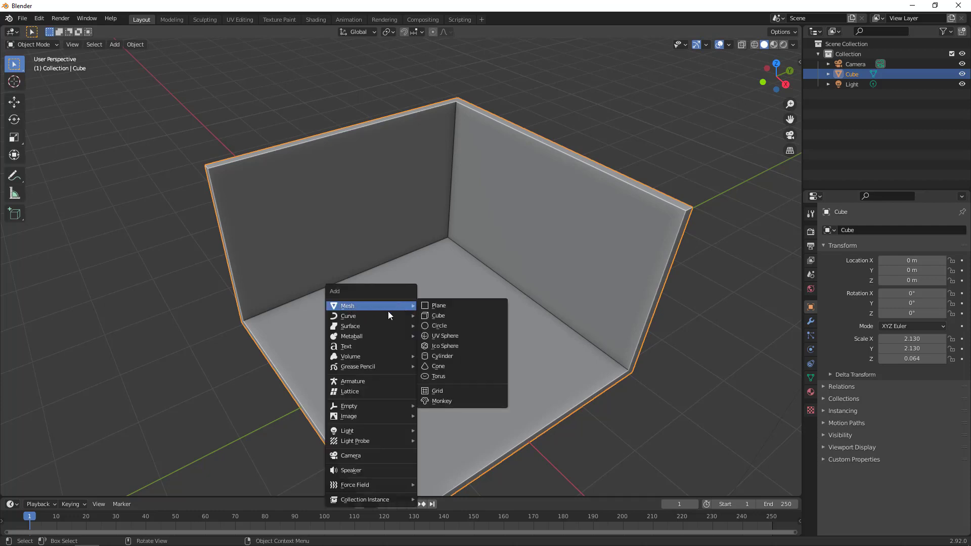
left_click(438, 315)
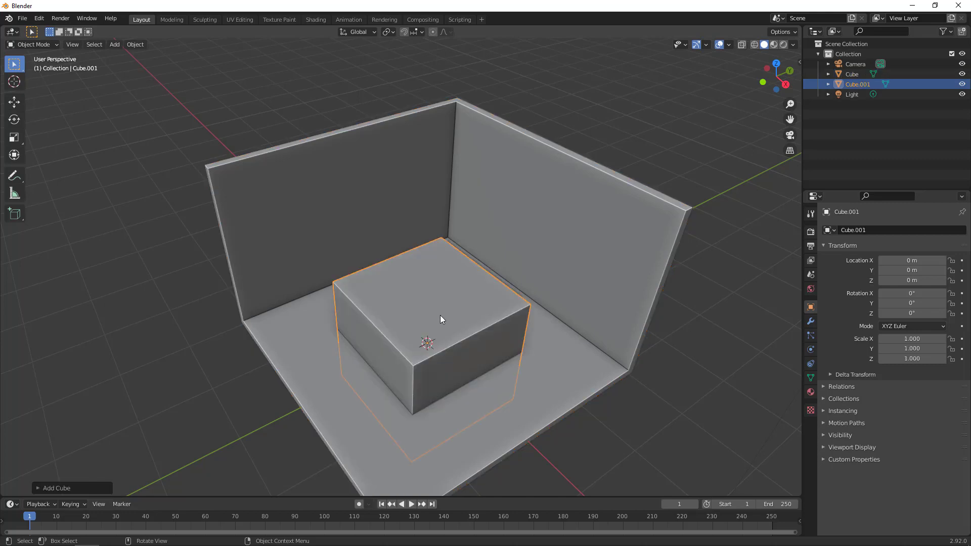
middle_click_drag(493, 359, 476, 347)
key("g")
key("z")
left_click(458, 271)
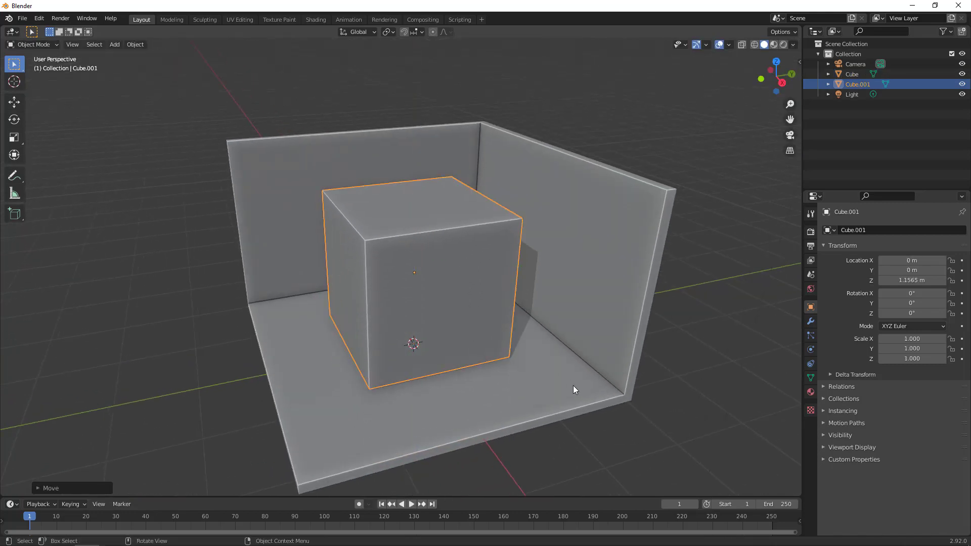
Flatten the new cube along global Z to a scale of about 0.04 to form a thin tabletop.
key("s")
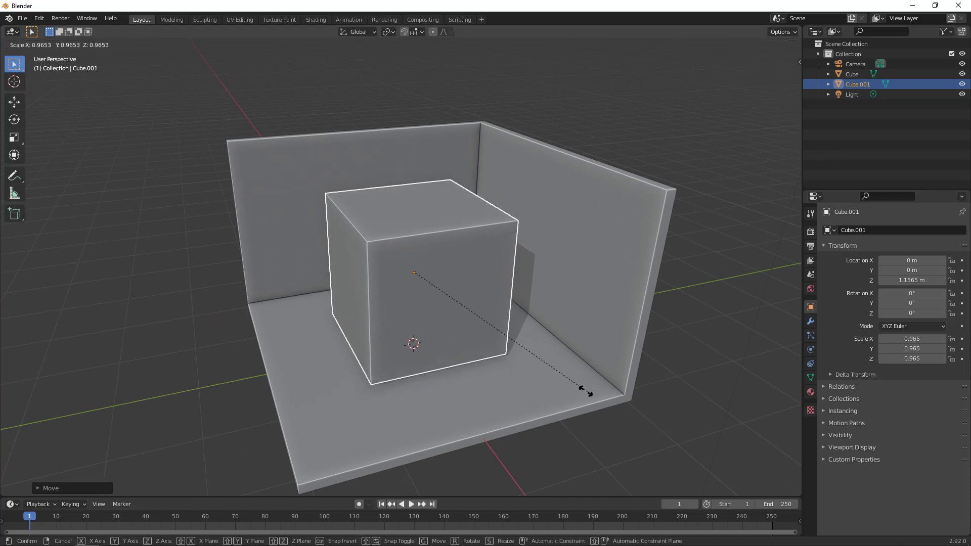
key("z")
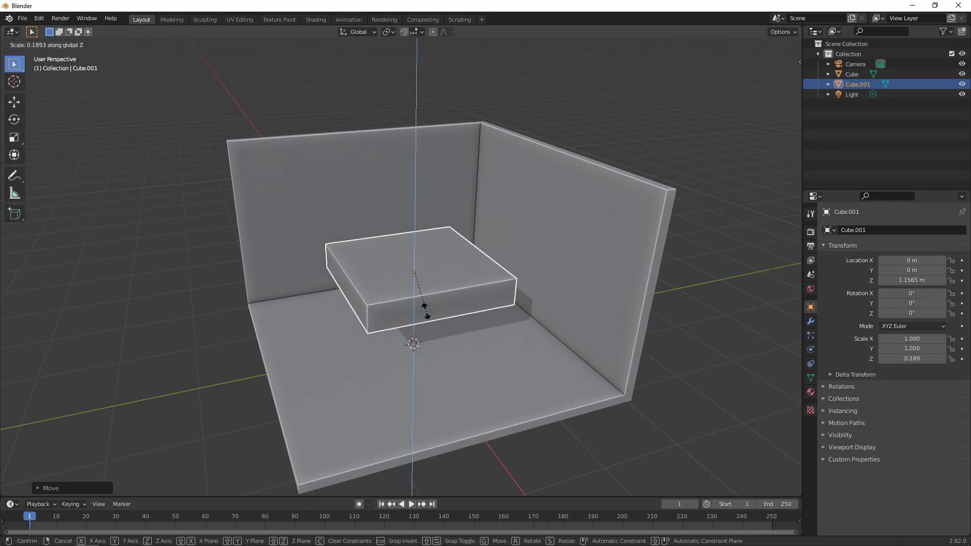
left_click(421, 274)
middle_click_drag(432, 308, 494, 340)
scroll(506, 366, "up", 5)
key("s")
key("z")
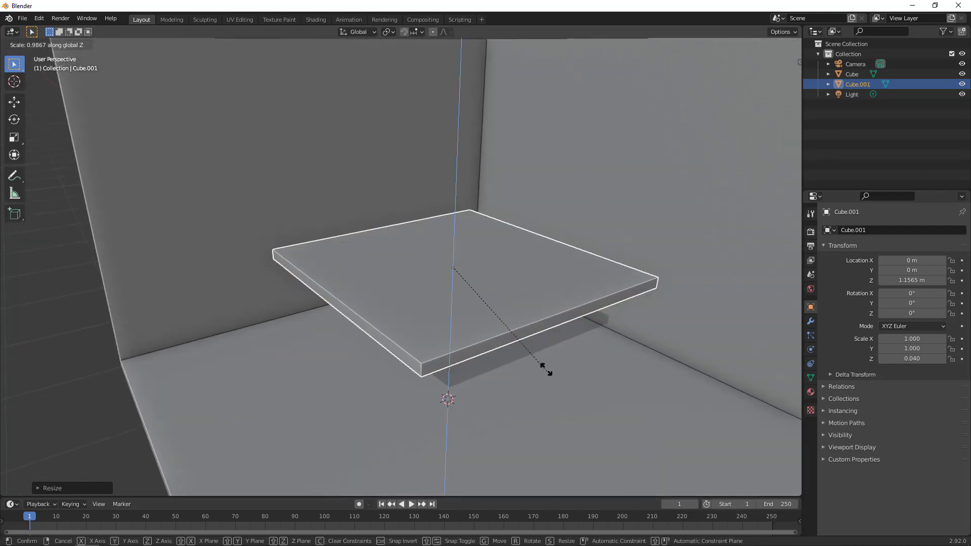
key("Escape")
Narrow the tabletop along global X to a scale of about 0.40.
middle_click_drag(619, 409, 652, 427)
key("s")
key("y")
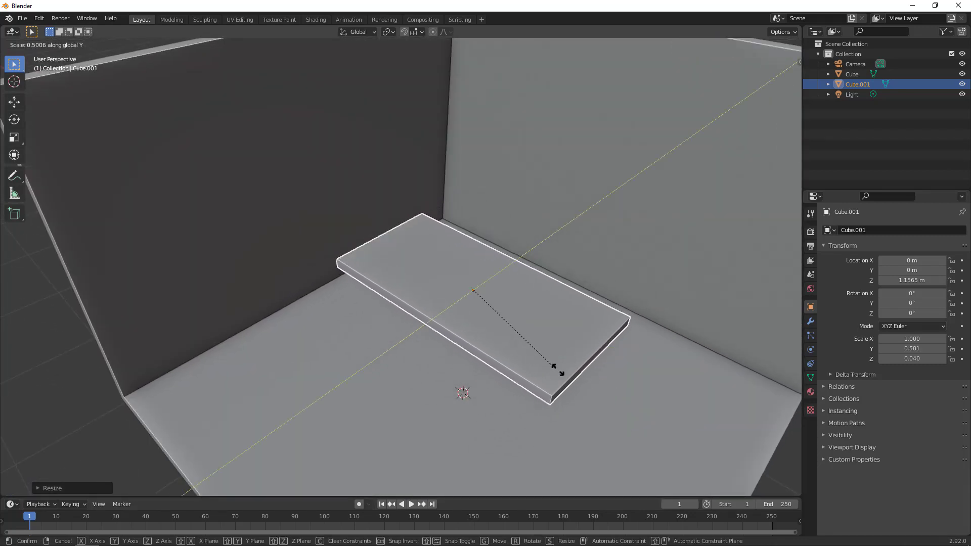
key("x")
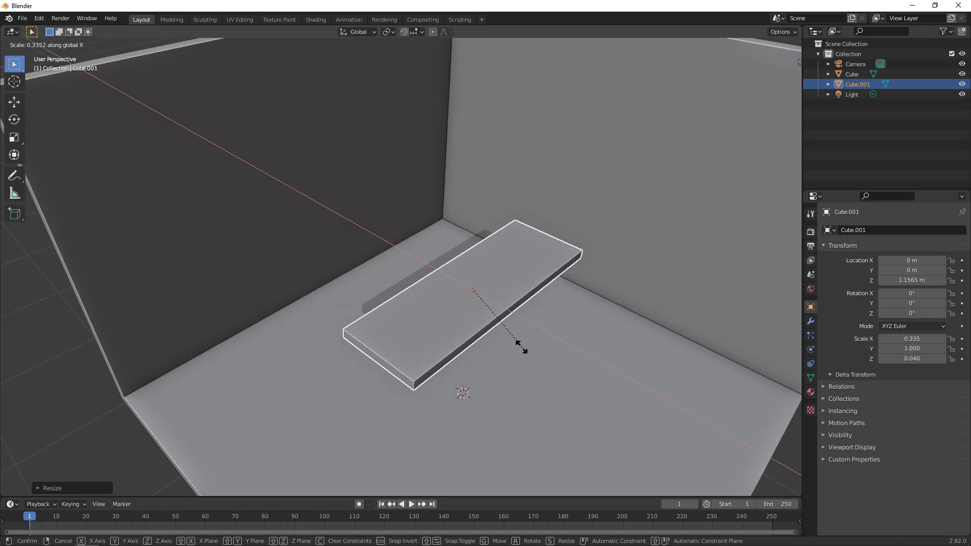
left_click(538, 354)
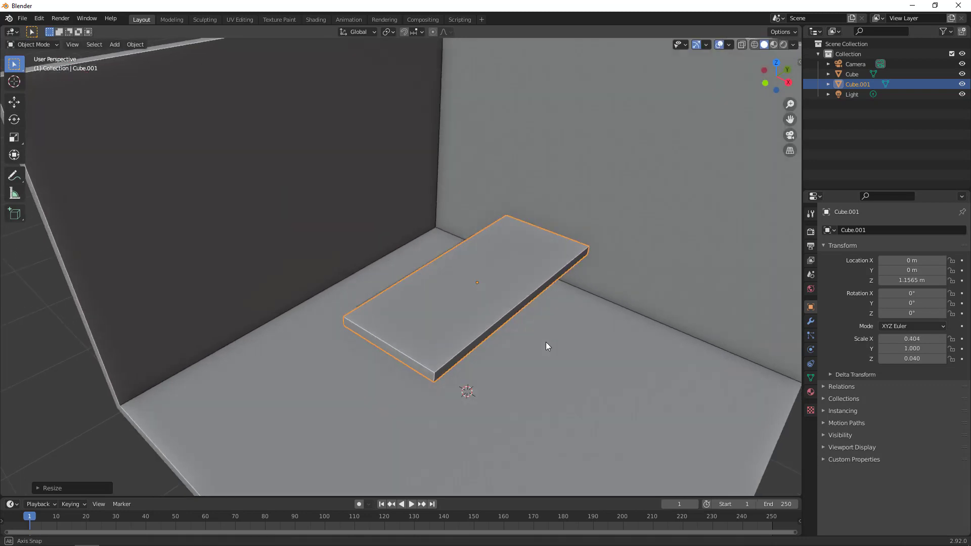
Widen the tabletop along global X to a scale of about 0.48, working in the top view.
middle_click_drag(545, 342, 549, 366)
key("KP_7")
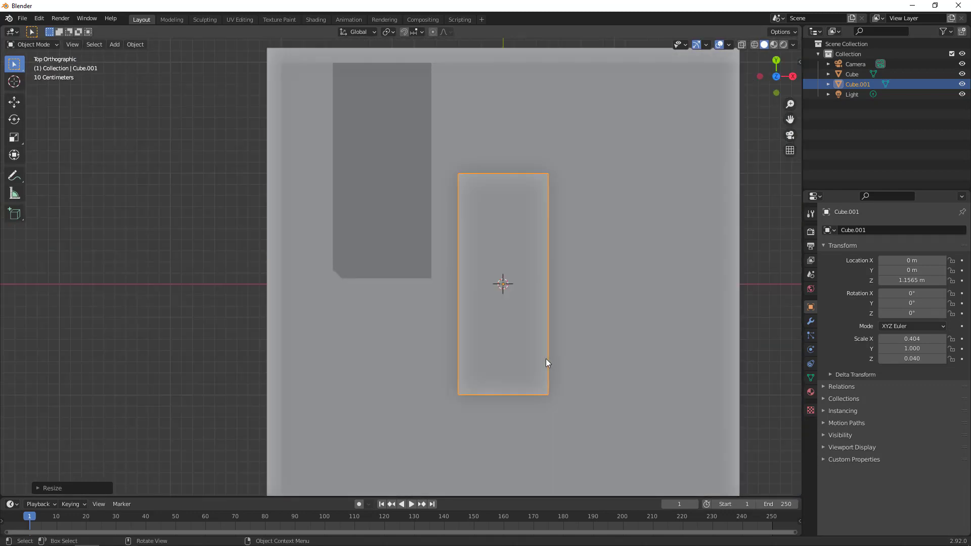
key("s")
key("y")
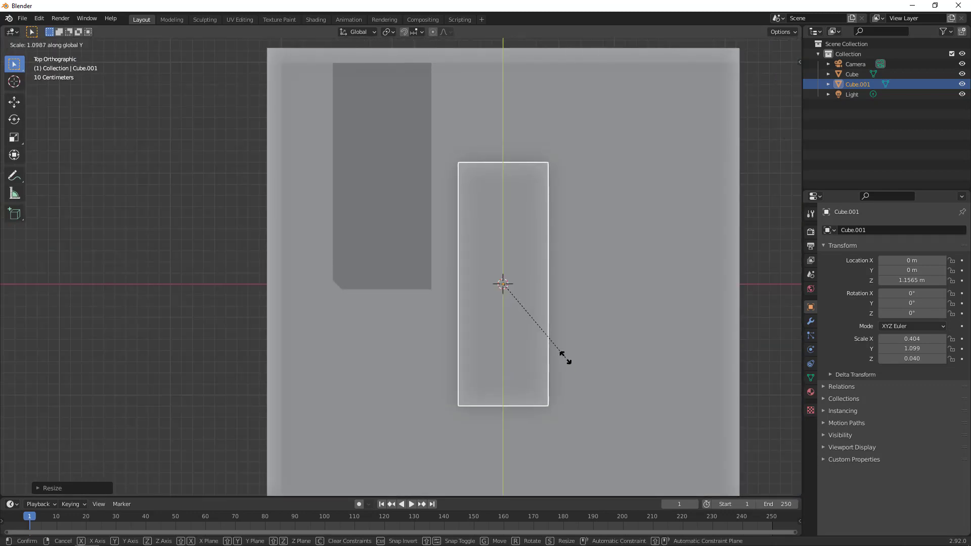
key("x")
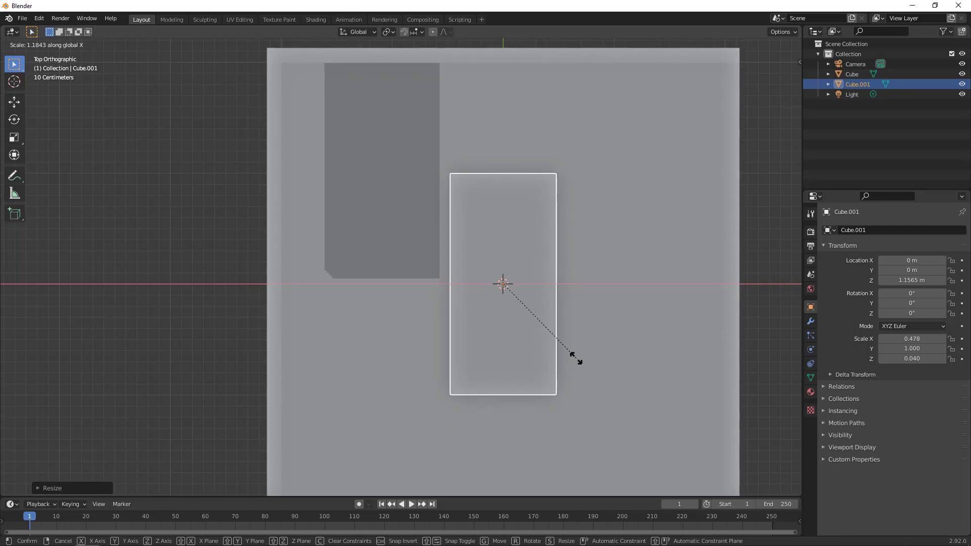
left_click(576, 358)
Move the tabletop along global X to about -1.53 m beside the wall and lower it to about 1.11 m in Z.
key("g")
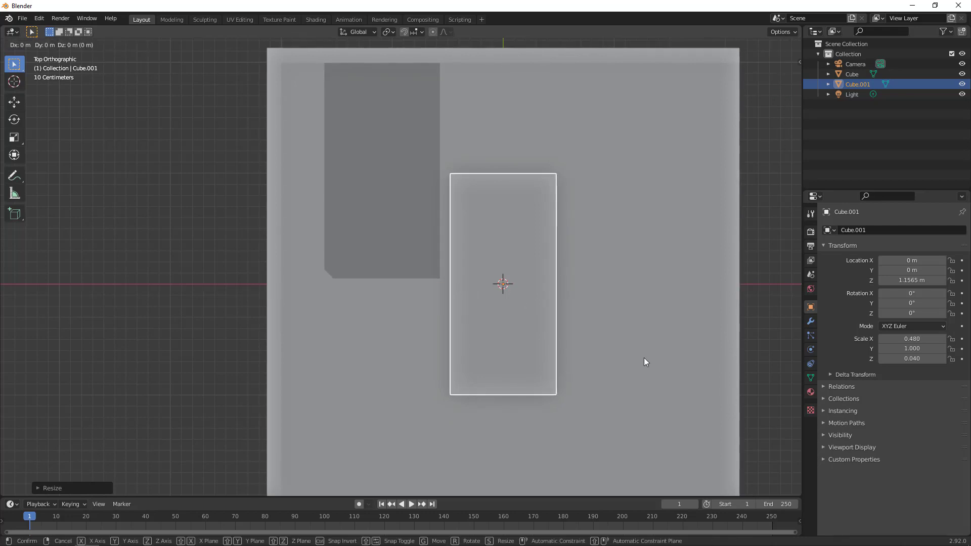
key("x")
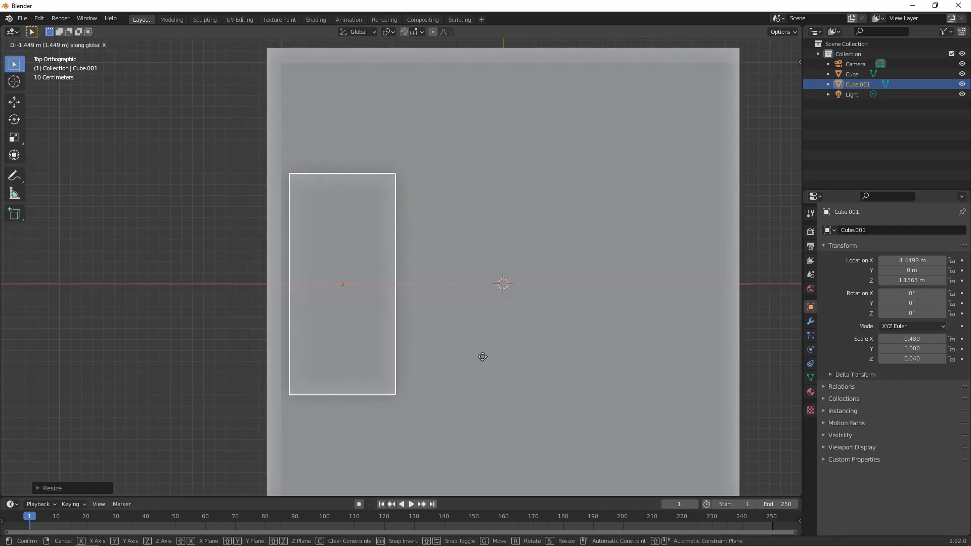
left_click(474, 358)
middle_click_drag(473, 365, 445, 325)
key("g")
key("z")
left_click(366, 262)
Add two evenly spaced loop cuts across the tabletop's length in Edit Mode.
key("Tab")
scroll(443, 322, "up", 4)
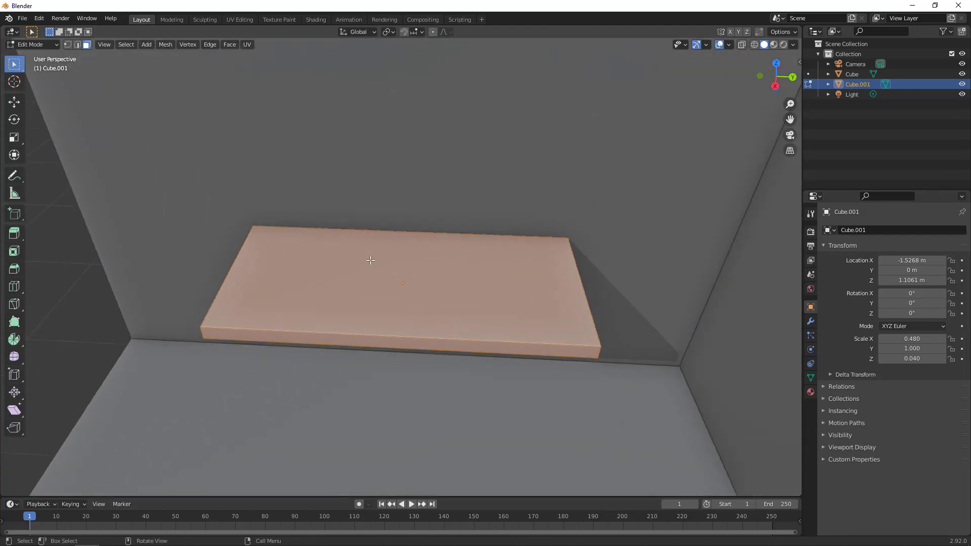
key("ctrl+r")
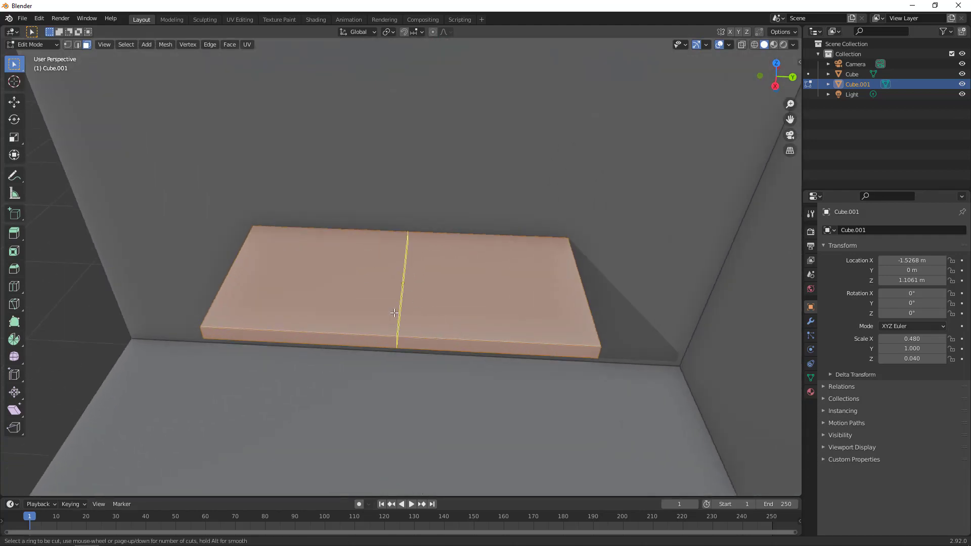
scroll(402, 327, "up", 1)
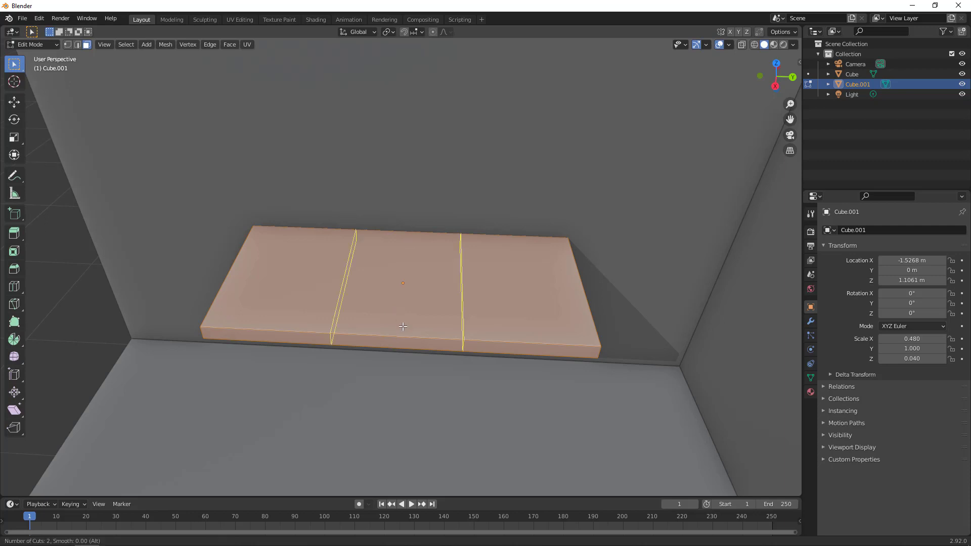
left_click(403, 327)
right_click(399, 310)
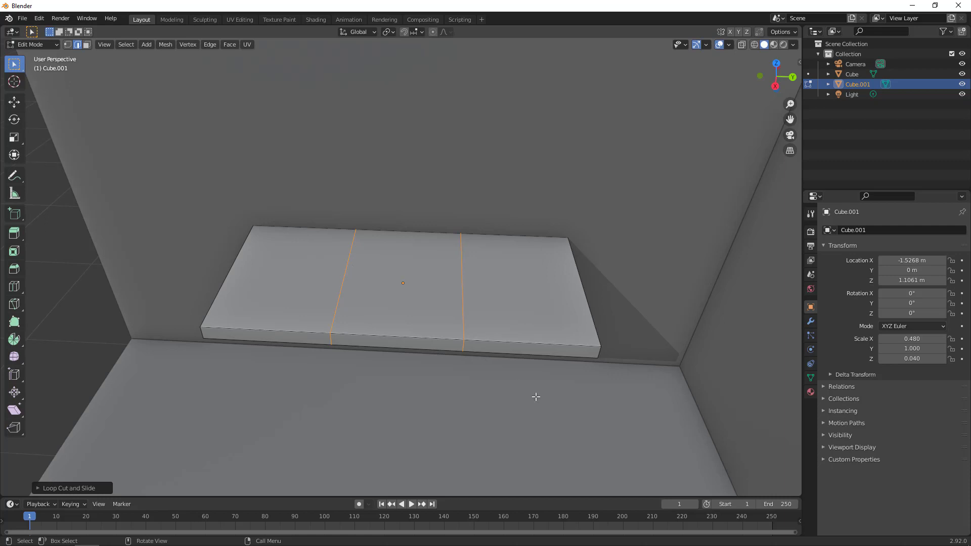
Scale the two loops outward along global Y to form narrow strips at both ends of the tabletop.
key("s")
key("x")
key("y")
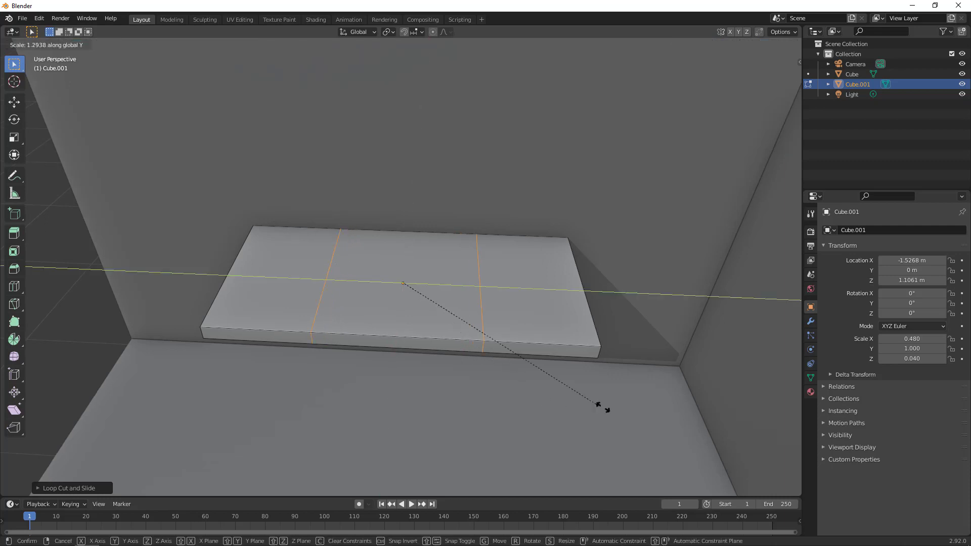
left_click(68, 461)
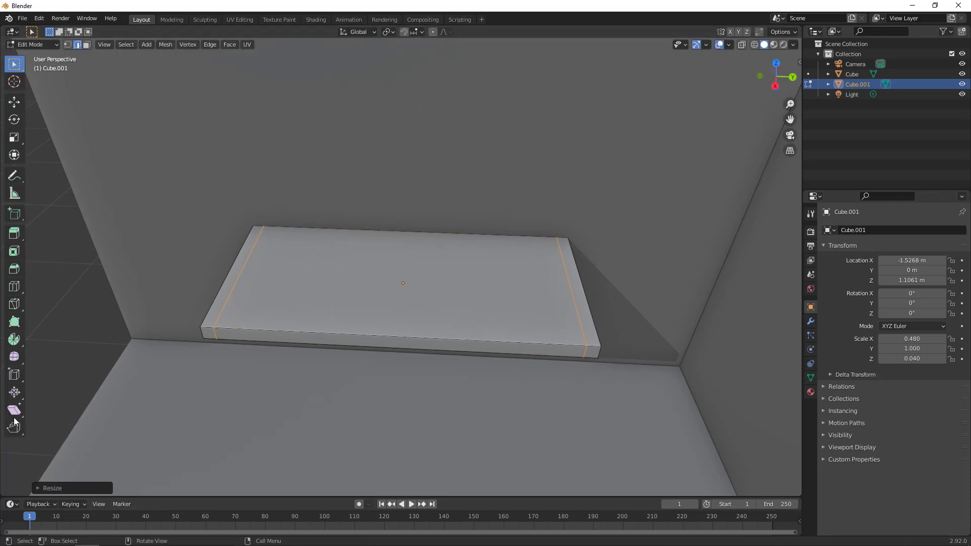
Select the two narrow faces under the tabletop's ends in face selection mode.
left_click(87, 45)
middle_click_drag(310, 378, 223, 275)
left_click(226, 260)
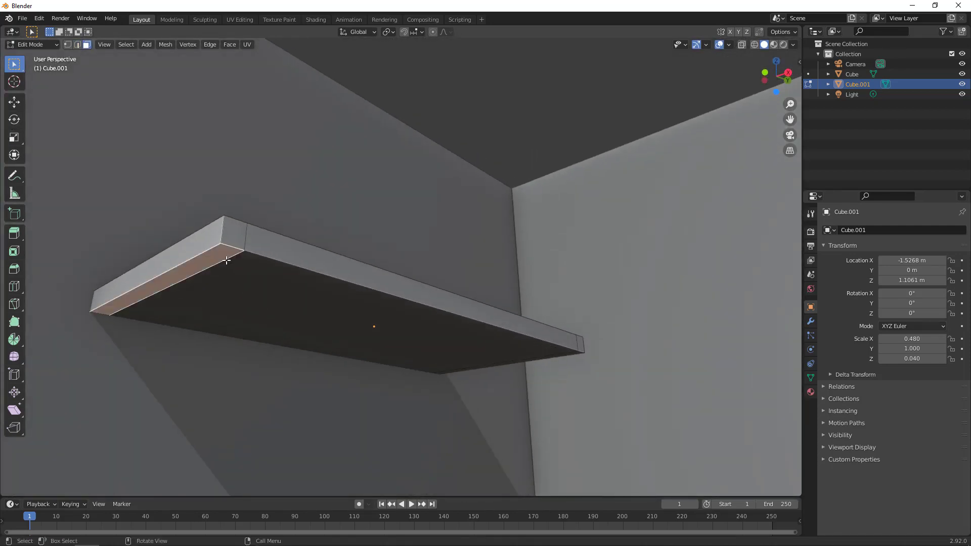
left_click(575, 354, "shift")
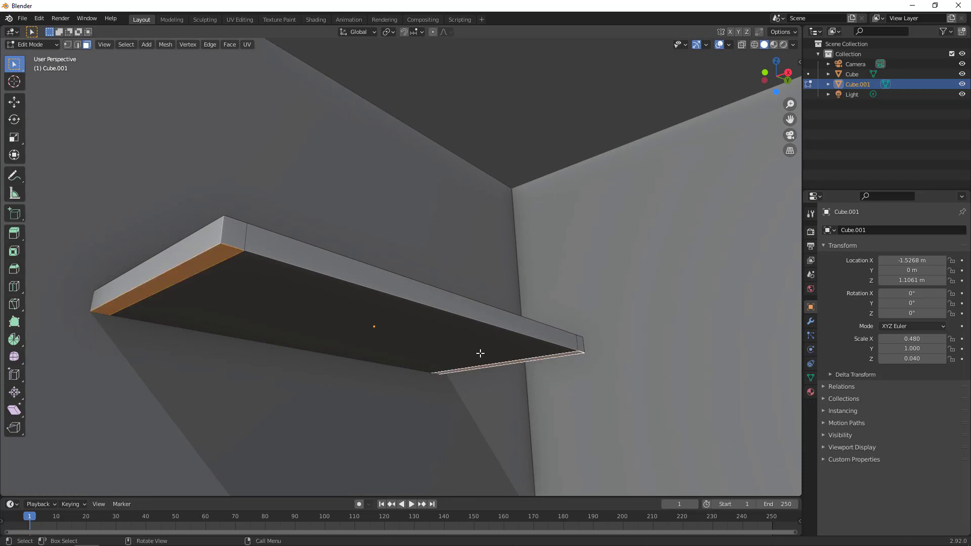
Extrude the two end faces downward, lower them along global Z to the floor as table legs, and return to Object Mode.
middle_click_drag(481, 353, 460, 385)
key("e")
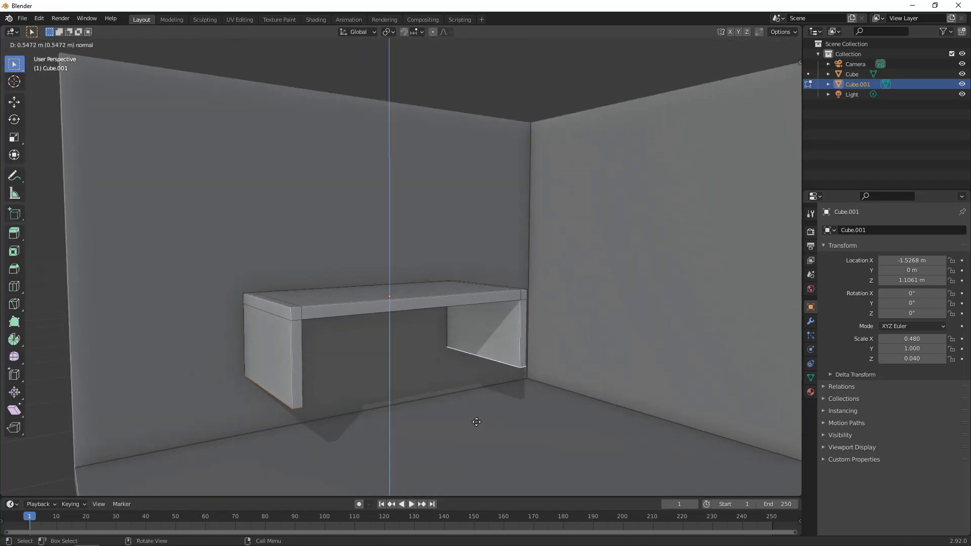
left_click(481, 438)
key("g")
key("z")
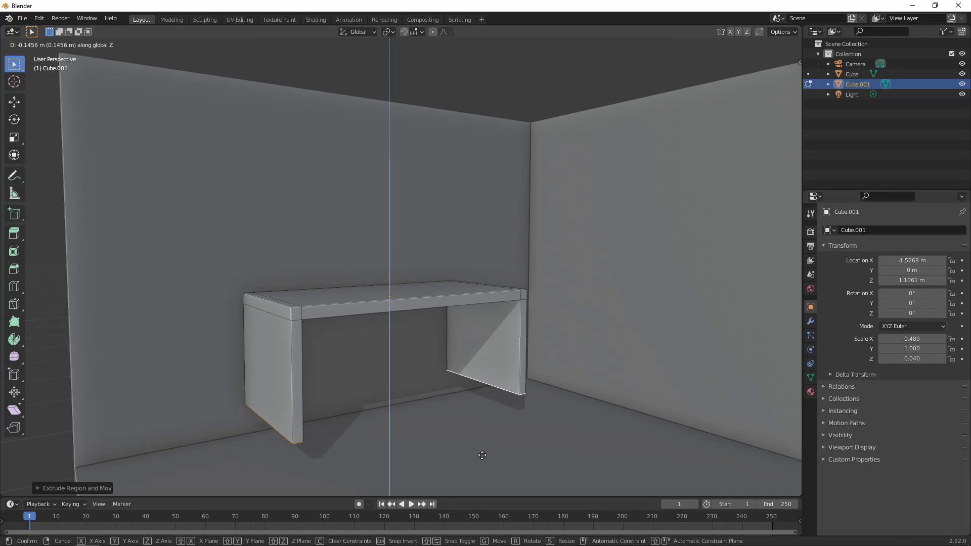
left_click(488, 493)
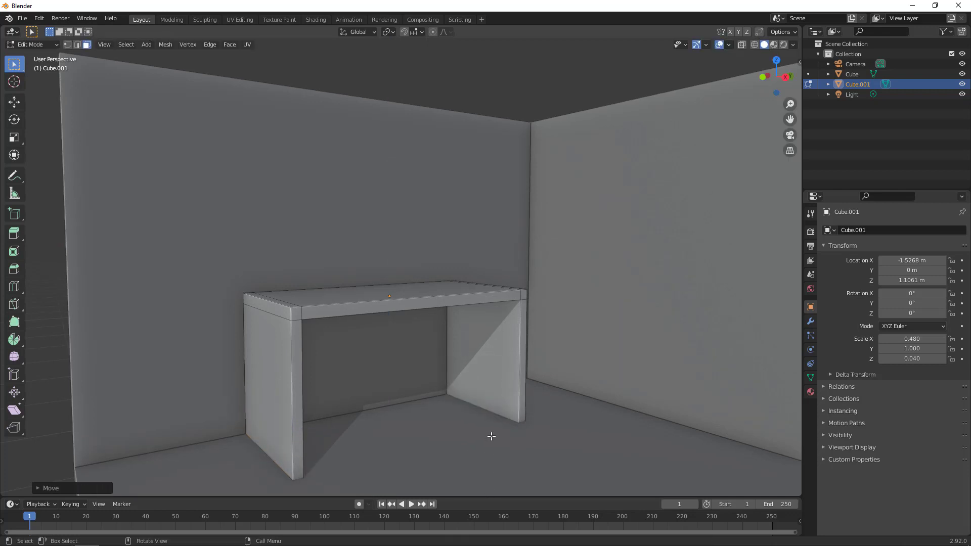
middle_click_drag(508, 418, 420, 336)
key("Tab")
Add another cube mesh at the room's centre and raise it along global Z to about 1.09 m.
key("shift+a")
mouse_move(439, 320)
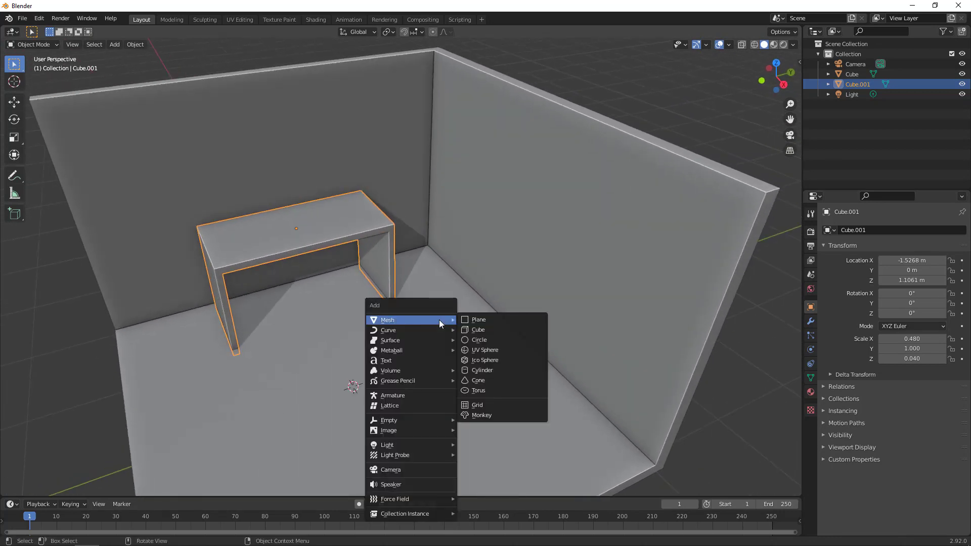
left_click(478, 330)
middle_click_drag(477, 360, 513, 355)
scroll(513, 359, "down", 3)
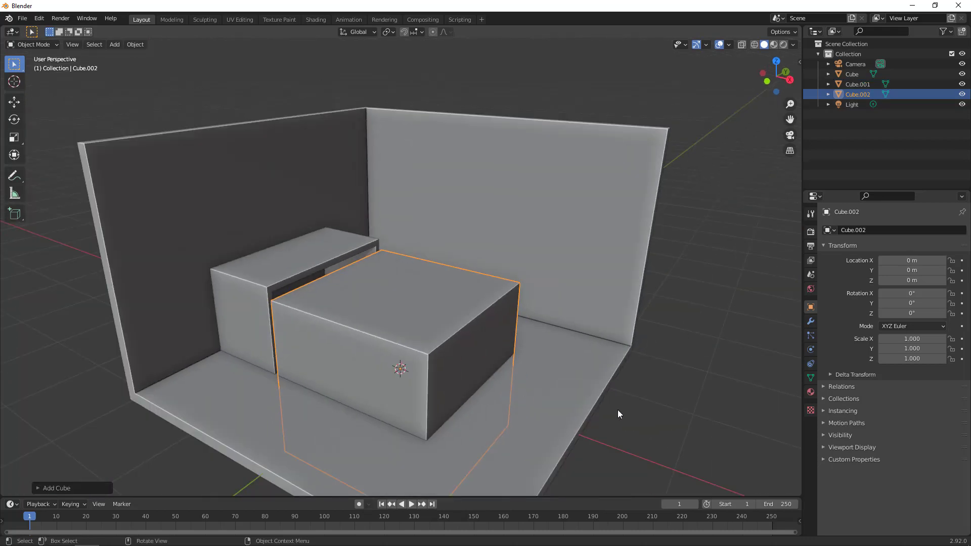
key("g")
key("z")
left_click(684, 371)
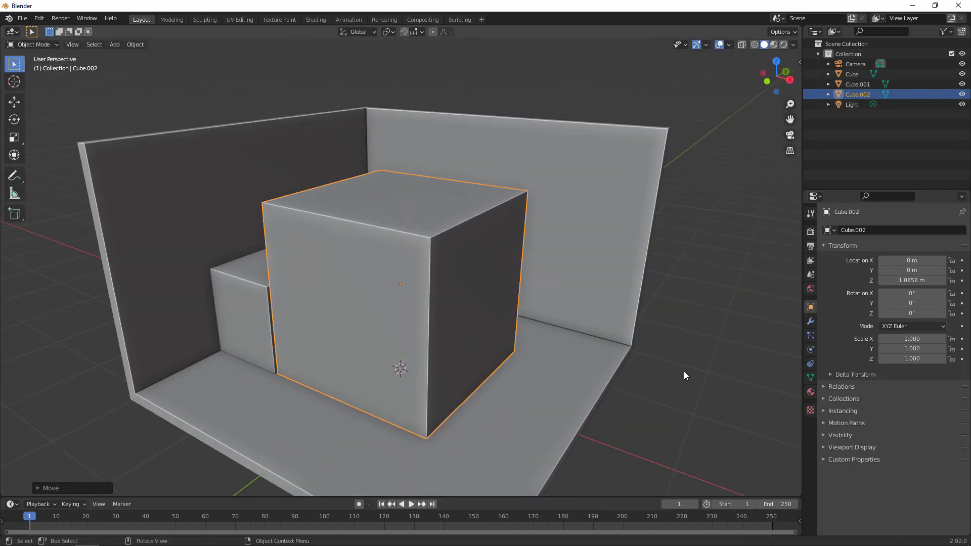
Flatten the second added cube along global Z to a scale of about 0.03.
key("s")
key("z")
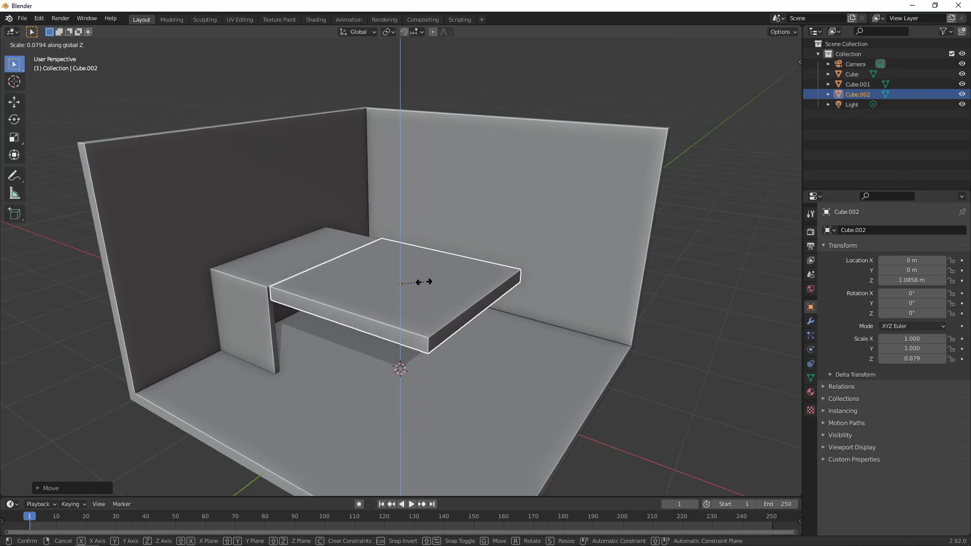
left_click(401, 282)
Narrow the flattened cube along global Y to a scale of 0.25 as a shelf board.
middle_click_drag(401, 282, 438, 317)
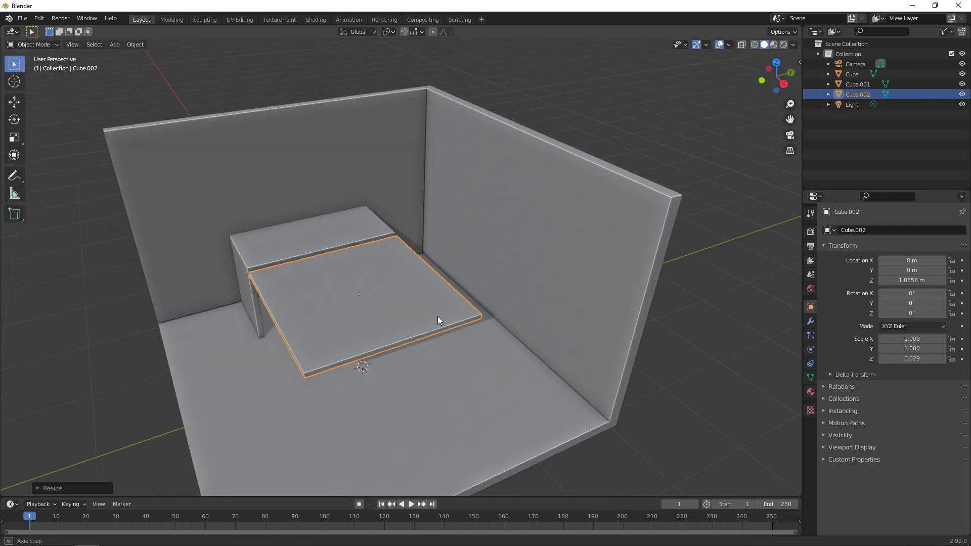
key("s")
key("x")
key("y")
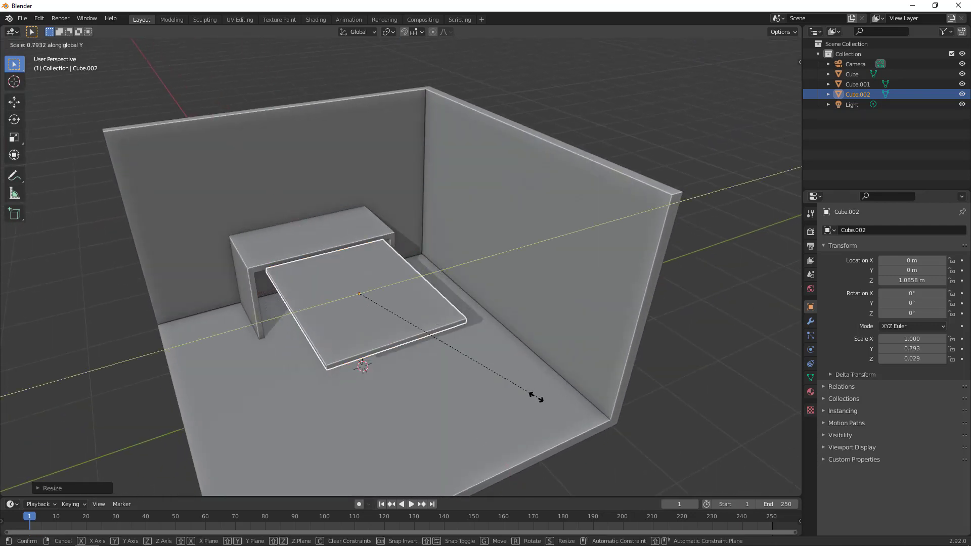
left_click(390, 350)
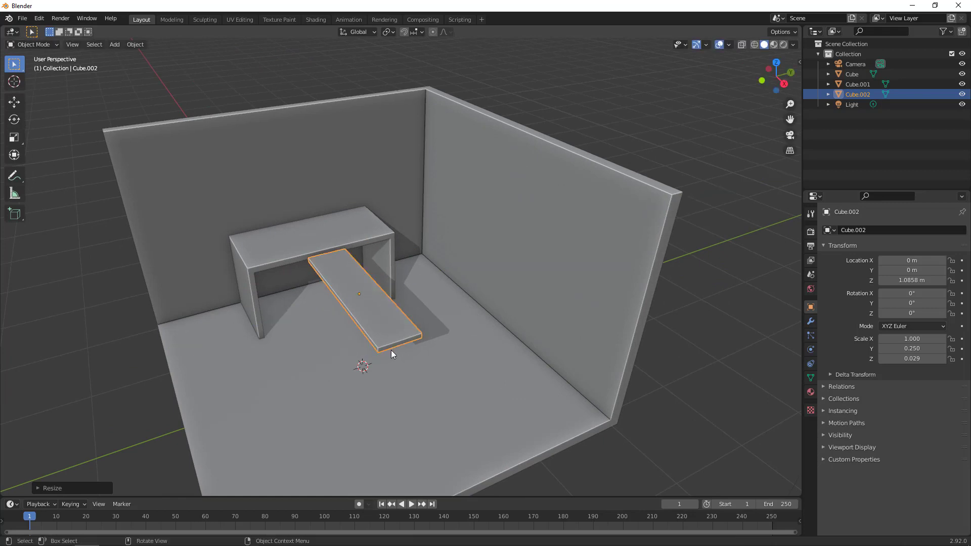
Move the shelf board along global Y to about 1.78 m, against the back wall.
key("g")
key("y")
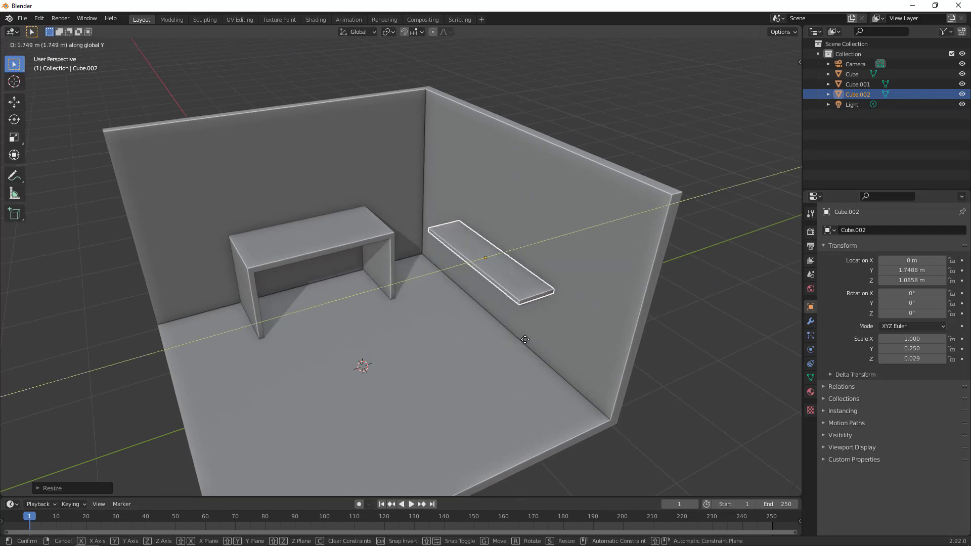
left_click(527, 340)
Raise the shelf along global Z to about 2.18 m and shift it along global X to about 0.94 m.
middle_click_drag(530, 341, 561, 326)
key("g")
key("z")
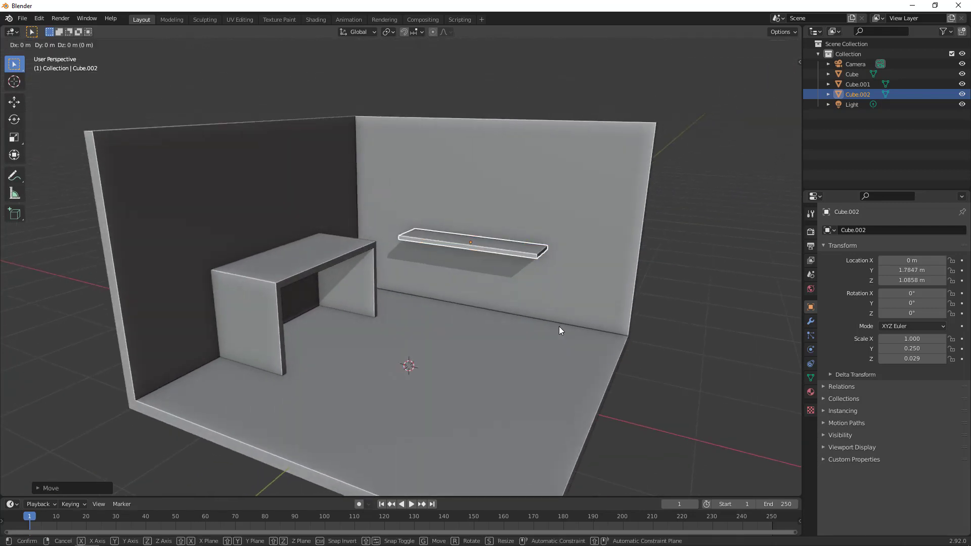
left_click(583, 247)
key("g")
key("x")
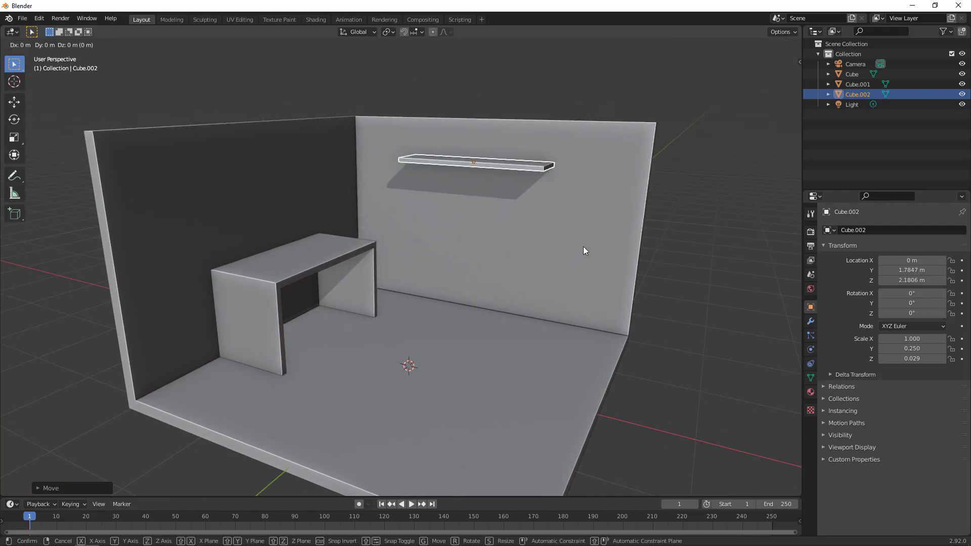
left_click(653, 257)
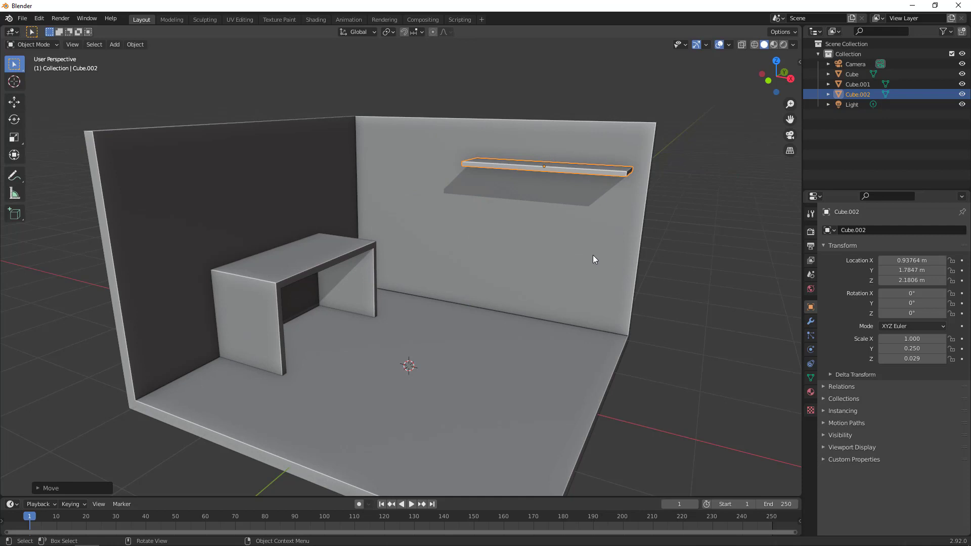
Duplicate the shelf in front view and place the copy lower on the wall, on the table's side.
key("KP_1")
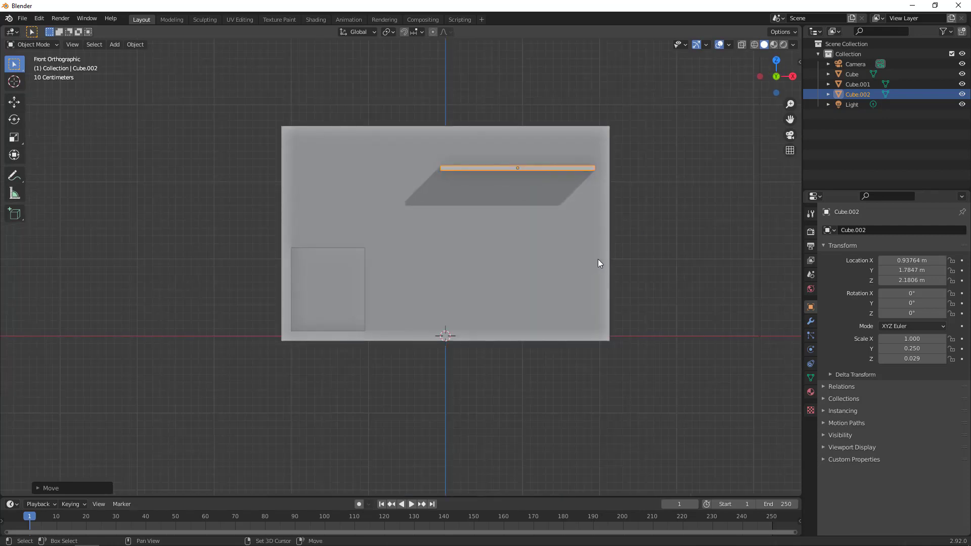
key("shift+d")
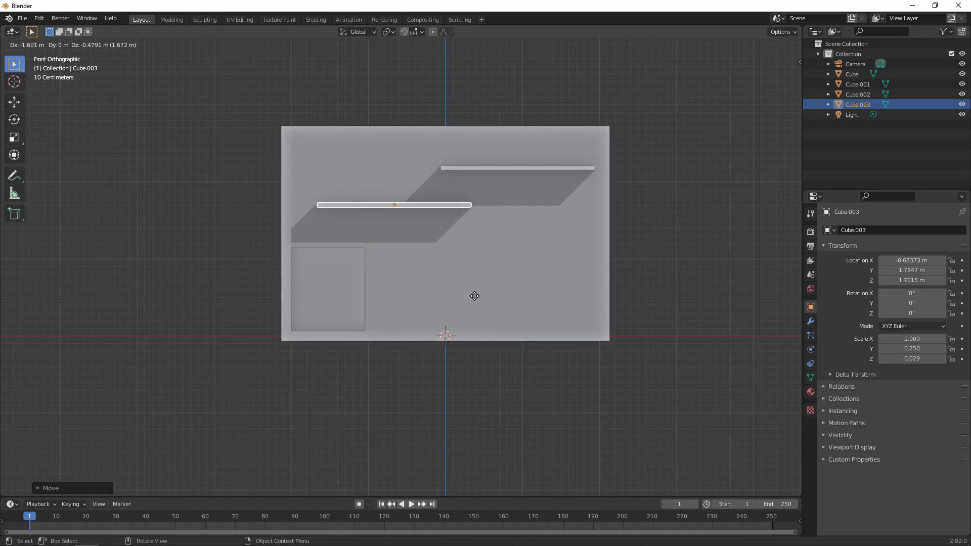
left_click(475, 296)
Shorten the copied shelf along global X to a scale of about 0.6 and reposition it at about X -0.87 m, Z 1.71 m.
key("s")
key("x")
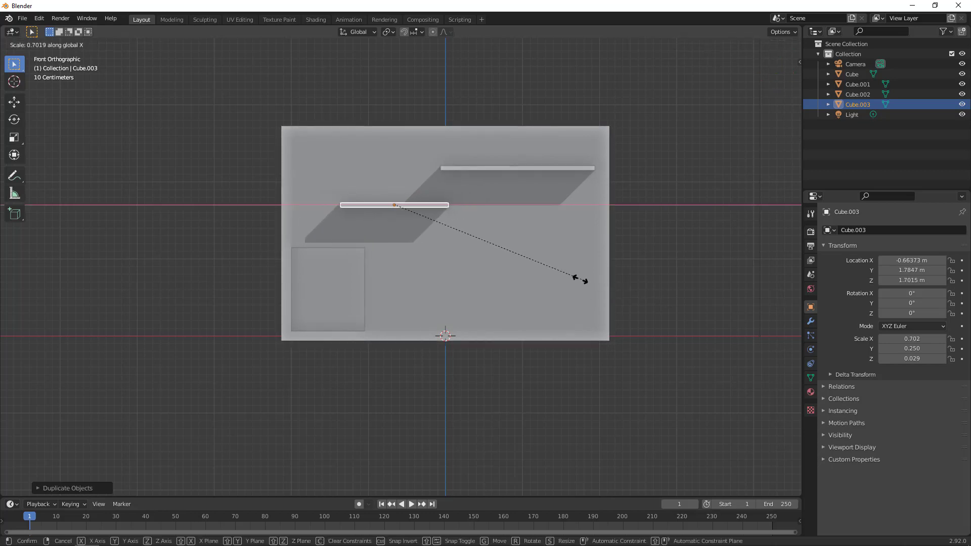
left_click(553, 273)
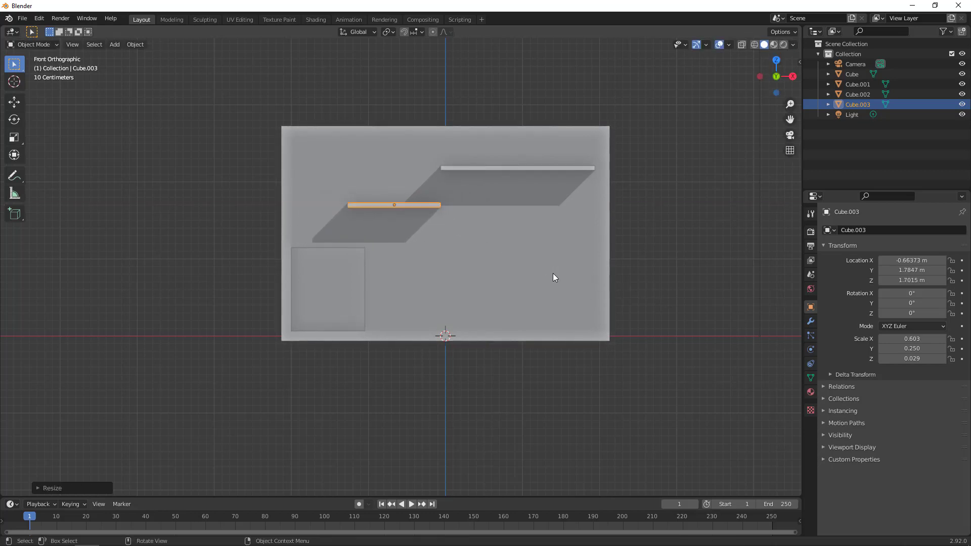
key("g")
left_click(537, 272)
middle_click_drag(537, 272, 464, 190)
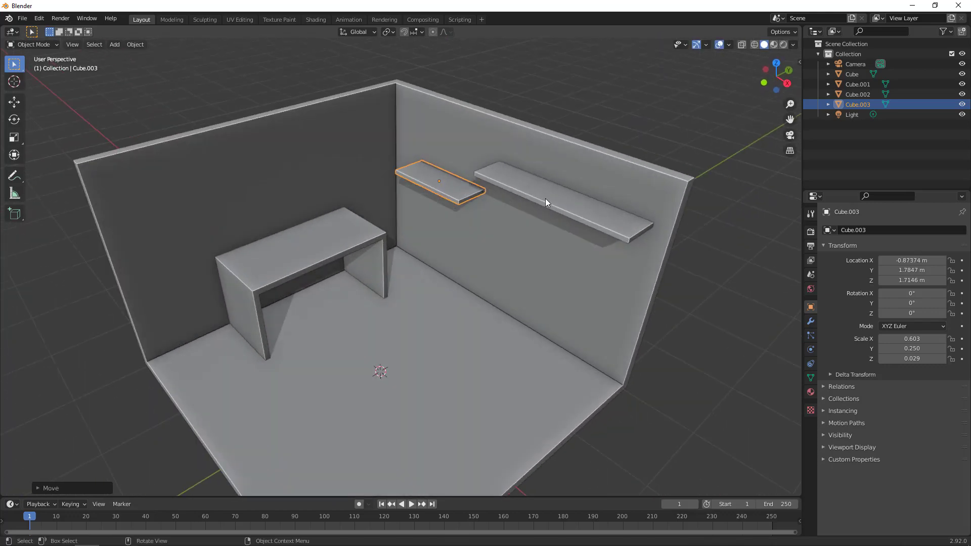
left_click(545, 199)
left_click(458, 194)
left_click(544, 197)
left_click(458, 195)
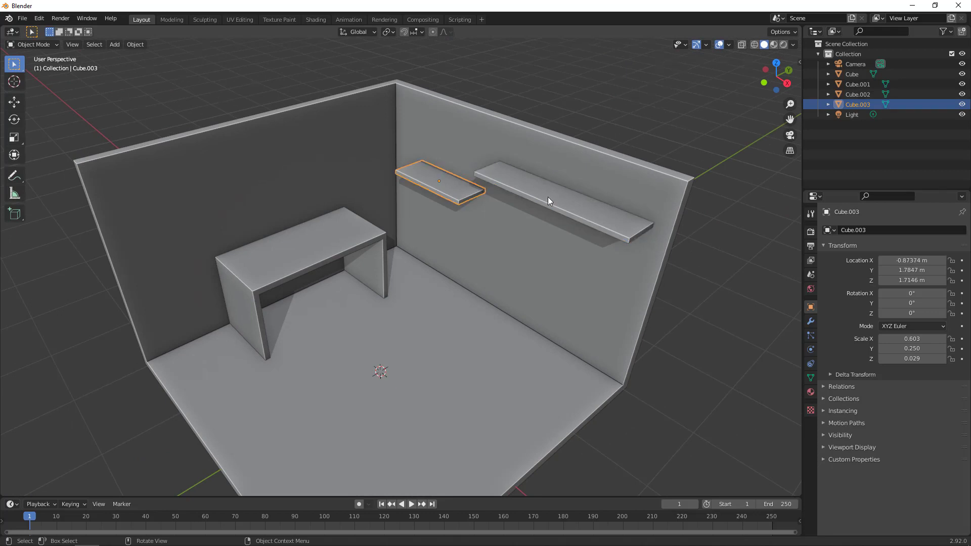
left_click(549, 198)
key("KP_1")
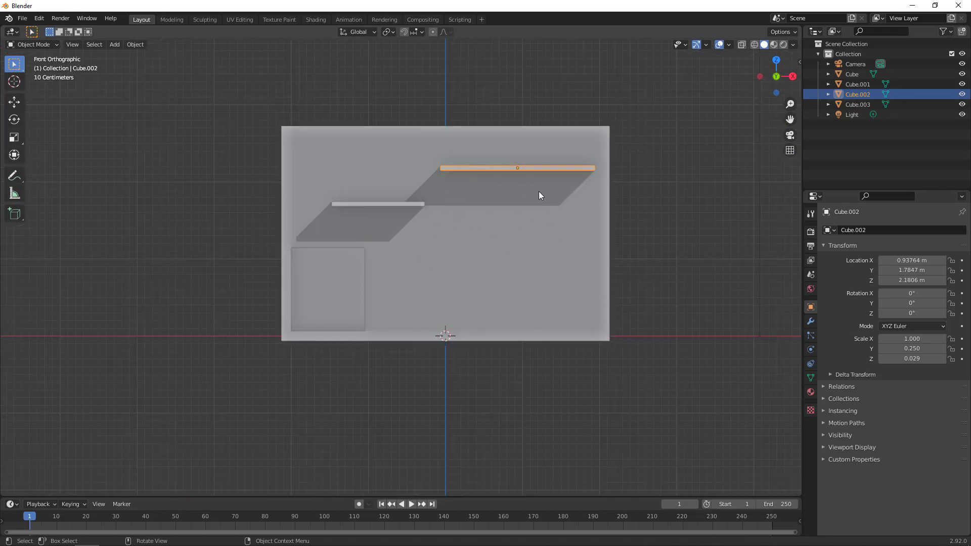
key("g")
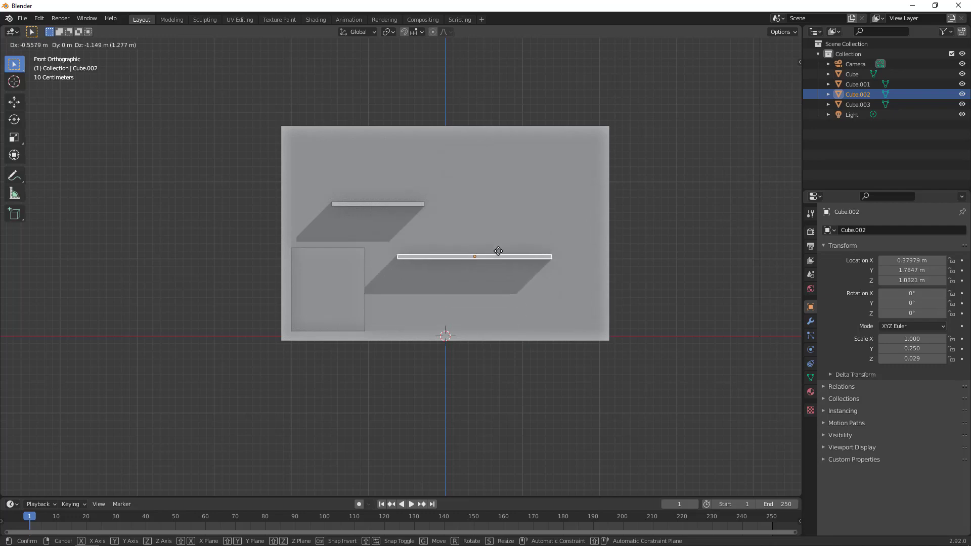
right_click(544, 273)
middle_click_drag(544, 273, 487, 245)
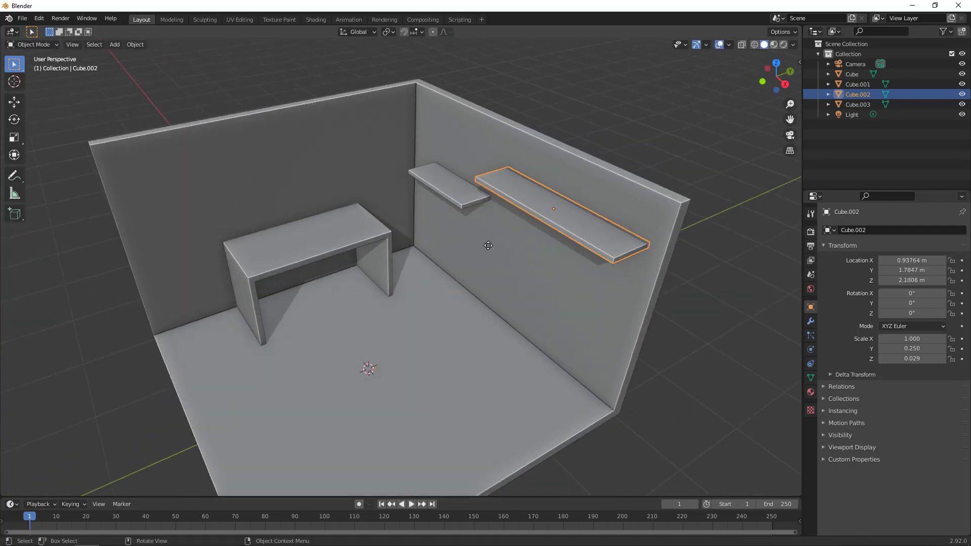
key("g")
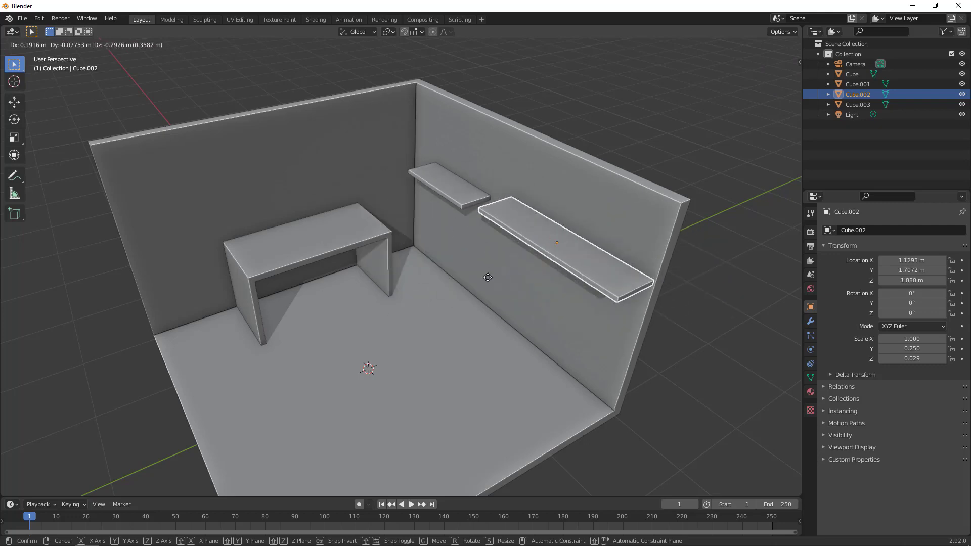
right_click(481, 271)
Add a new cube mesh at the room's centre and scale it down uniformly to about 0.275.
middle_click_drag(481, 271, 403, 307)
key("shift+a")
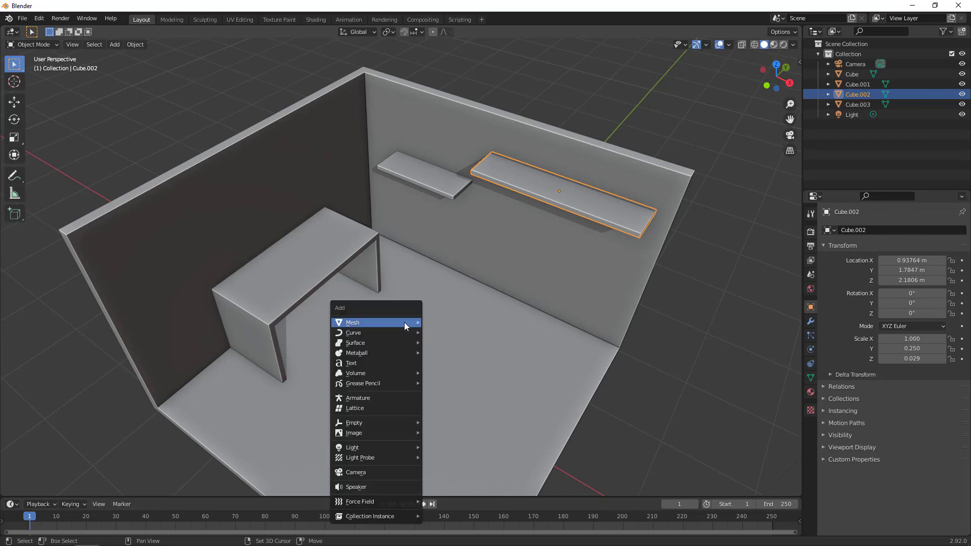
mouse_move(404, 323)
left_click(441, 333)
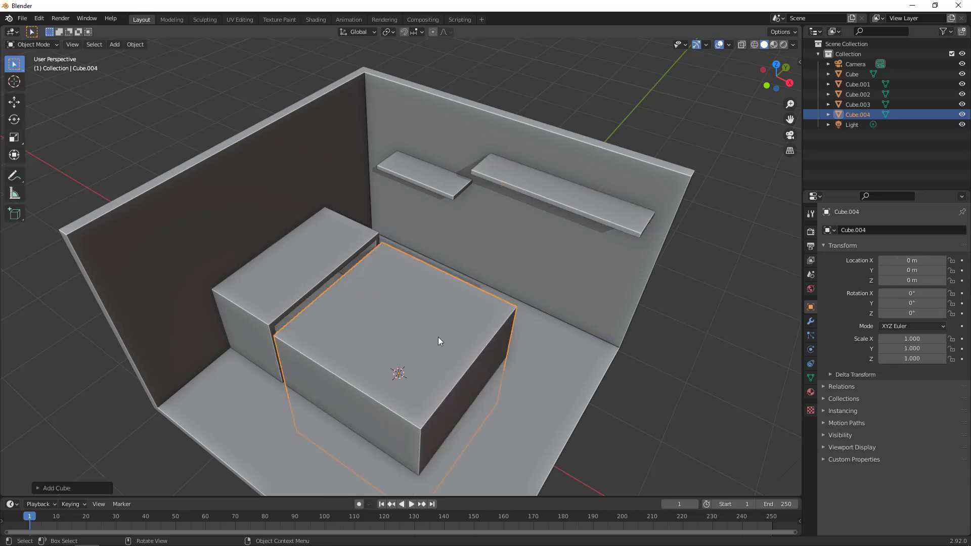
mouse_move(438, 337)
middle_mouse_down()
mouse_move(425, 319)
mouse_move(445, 327)
middle_mouse_up()
key("s")
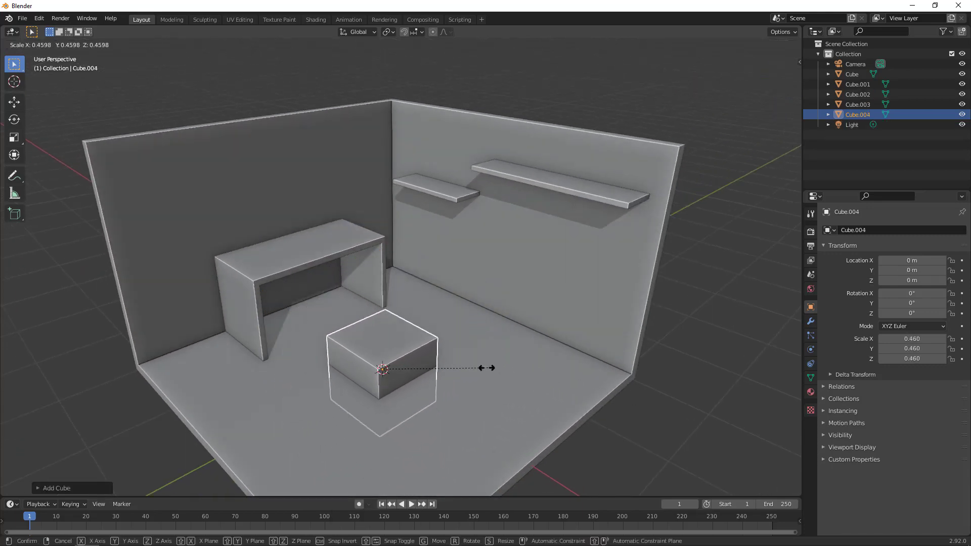
left_click(445, 366)
Raise the small cube along global Z to about 1.06 m and flatten it to a Z scale of about 0.044.
key("g")
key("z")
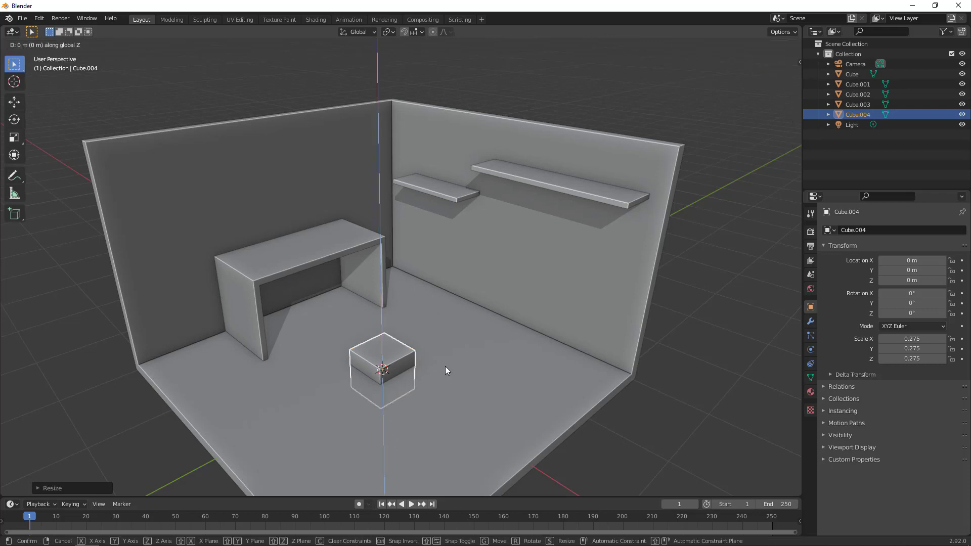
left_click(429, 292)
middle_click_drag(429, 292, 523, 356)
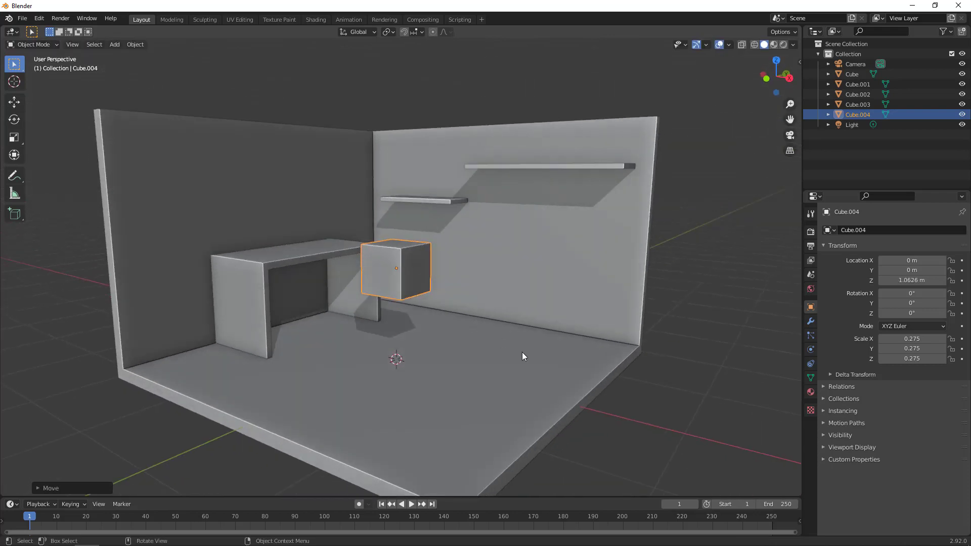
key("s")
key("z")
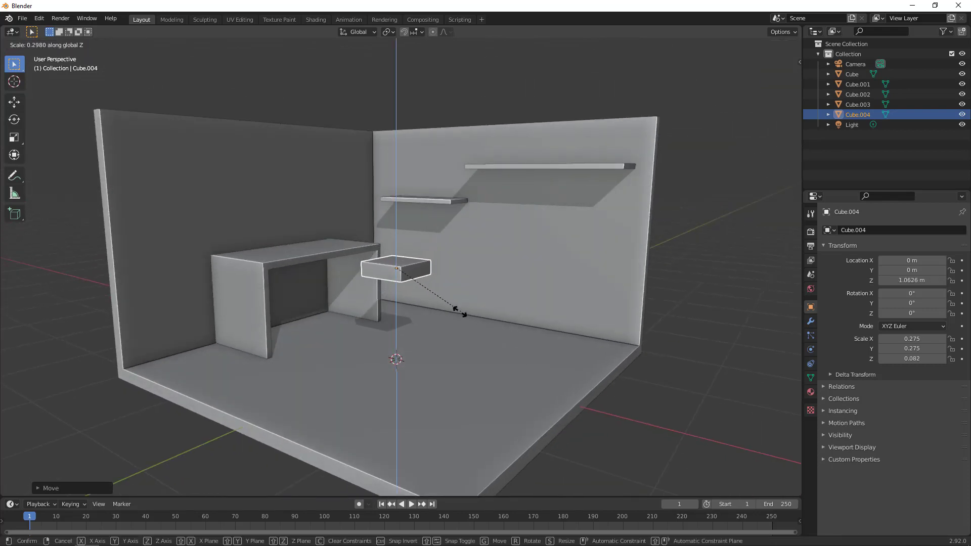
left_click(430, 291)
Enlarge the small slab uniformly to about 0.282 and widen it along global X to a scale of about 0.306.
middle_click_drag(431, 290, 470, 354)
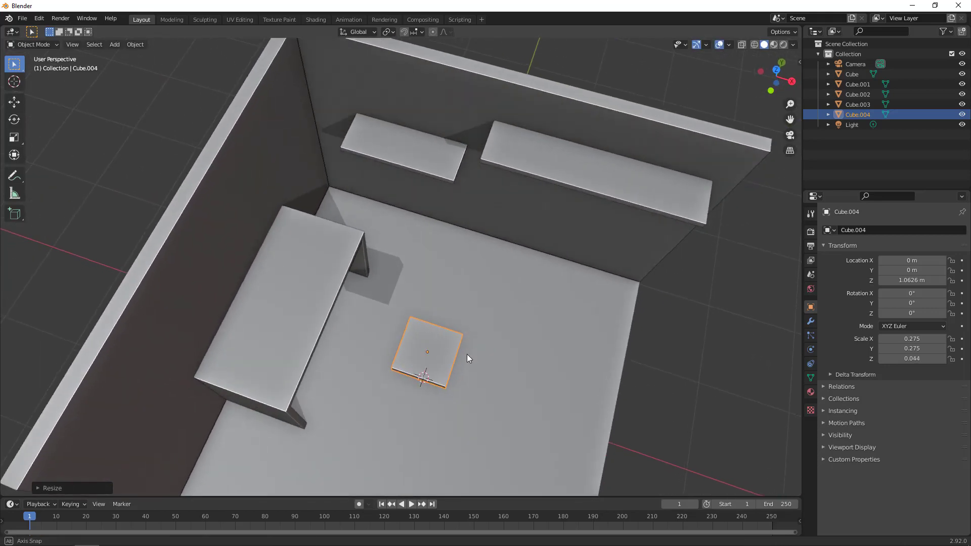
key("s")
left_click(568, 388)
key("s")
key("x")
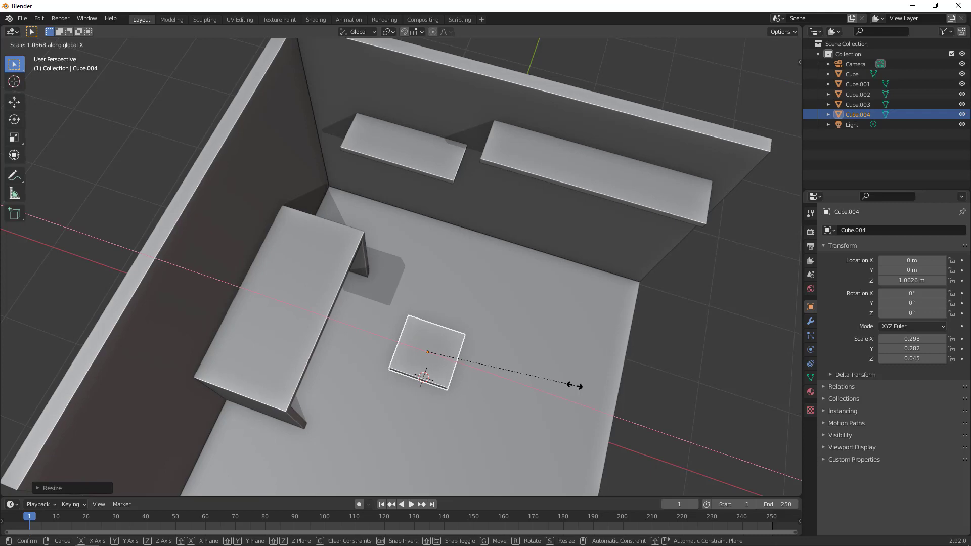
left_click(573, 389)
Thin the small slab along global Z to a scale of about 0.036.
middle_click_drag(573, 390, 412, 340)
key("s")
key("z")
left_click(424, 334)
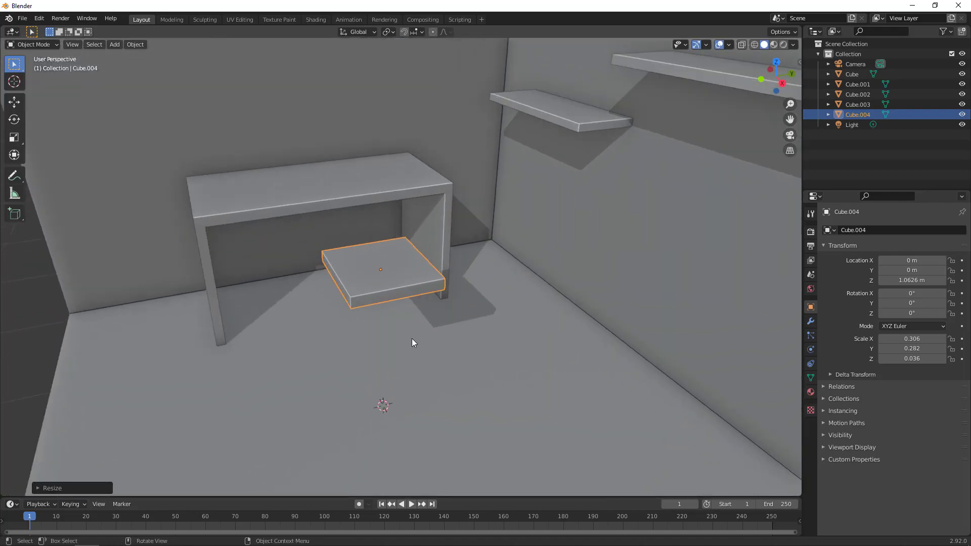
In Edit Mode, cut two parallel edge loops into the small slab and spread them along global Y towards its edges.
scroll(407, 339, "up", 5)
key("Tab")
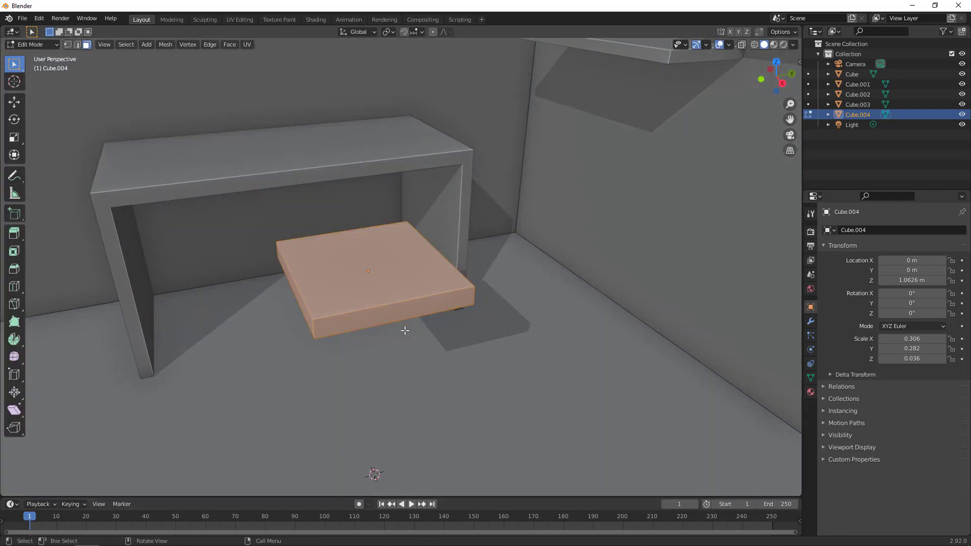
left_click(383, 306)
right_click(383, 306)
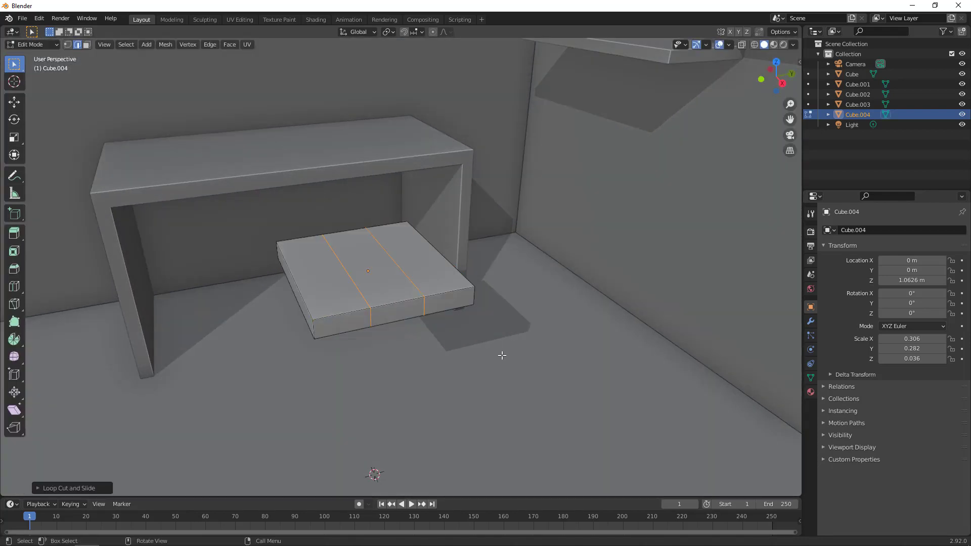
key("s")
key("x")
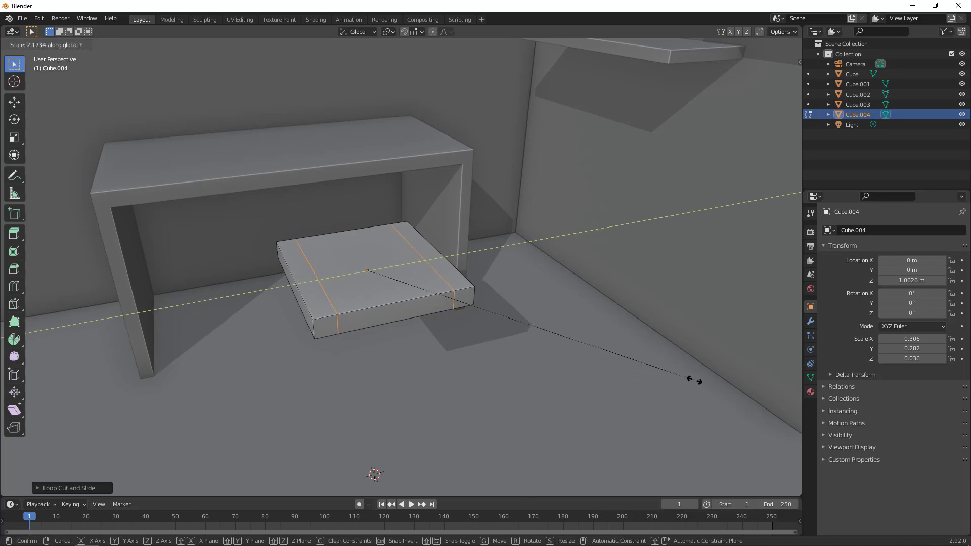
left_click(713, 382)
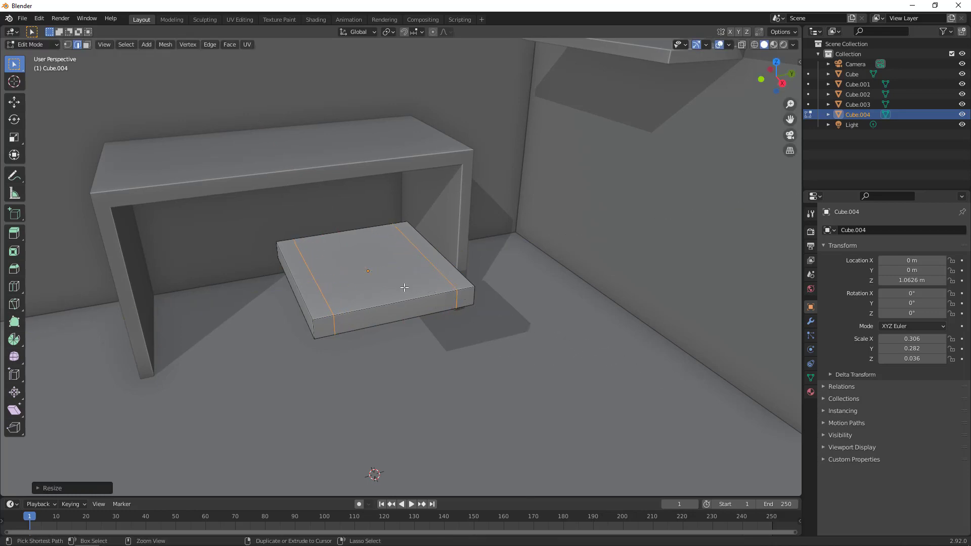
Cut two more edge loops crossing the first pair and spread them along global X towards the slab's other edges.
left_click(312, 285)
right_click(312, 286)
middle_click_drag(354, 329, 447, 373)
key("s")
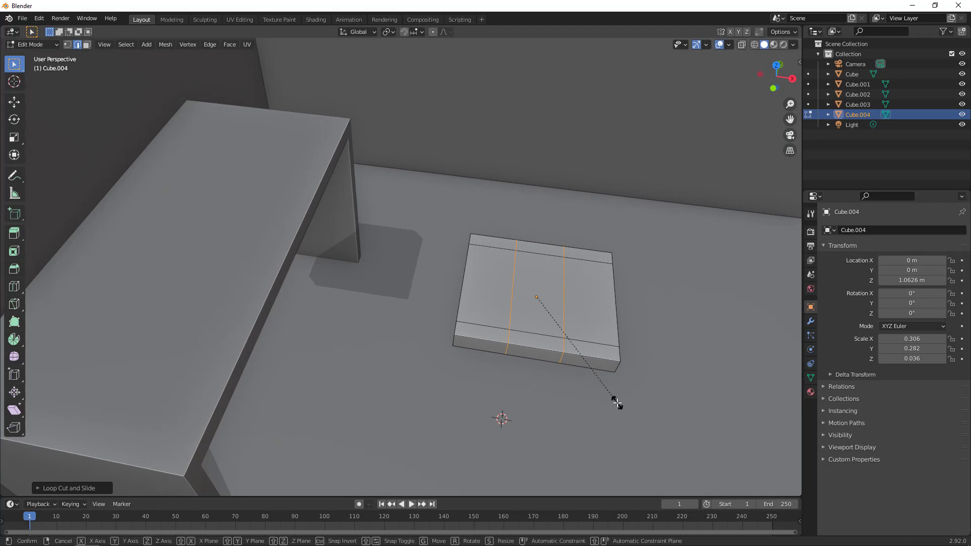
key("y")
key("x")
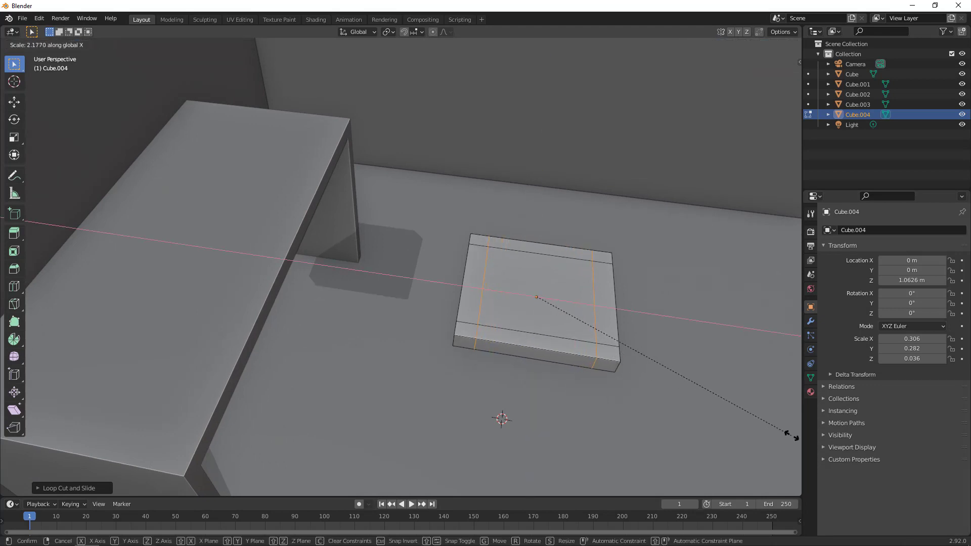
left_click(31, 442)
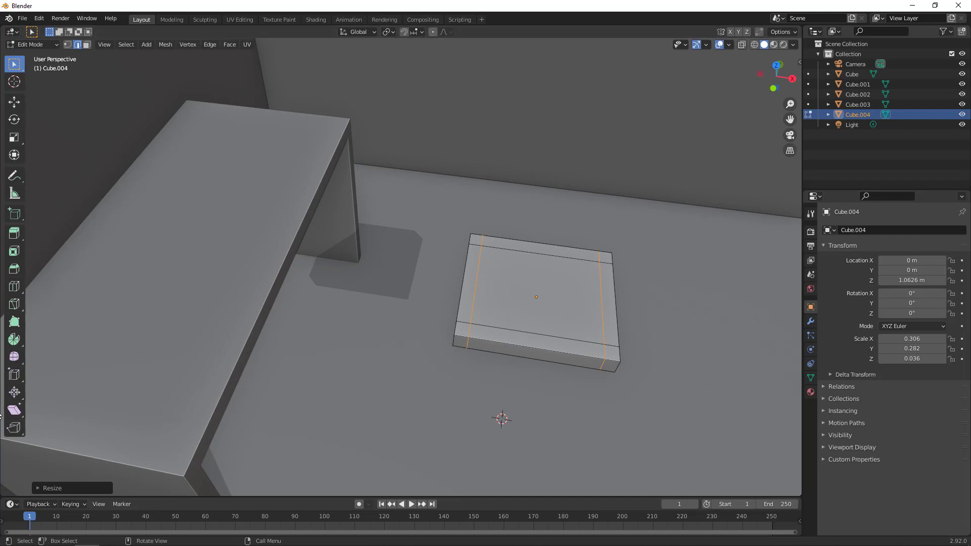
Extrude the four corner faces on the slab's underside downward about 0.57 m to form the chair legs.
left_click(87, 45)
middle_click_drag(455, 212, 349, 178)
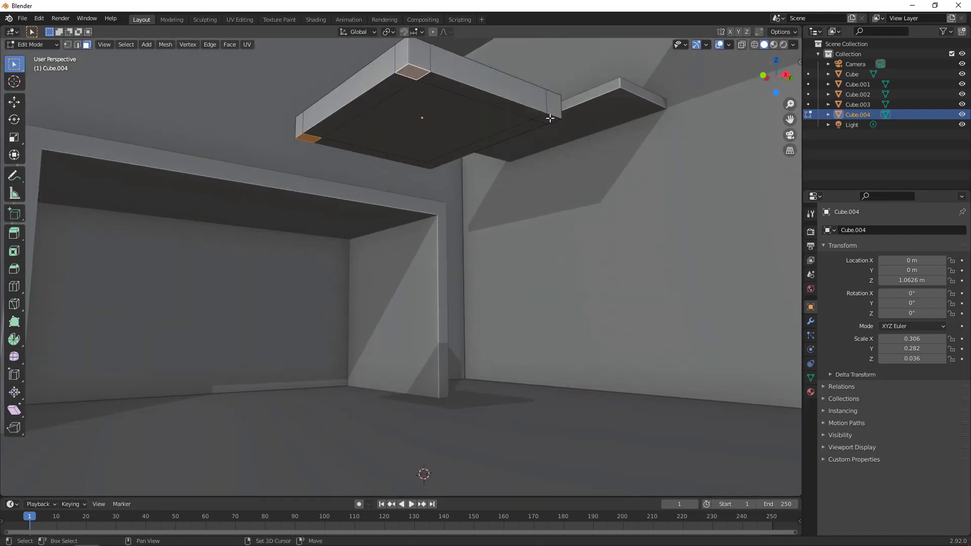
middle_click_drag(448, 171, 559, 210)
key("e")
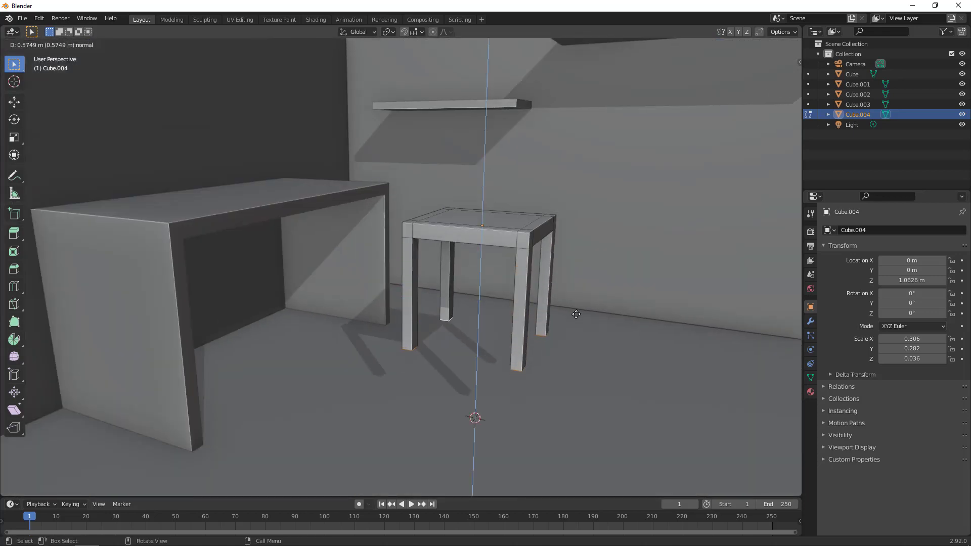
left_click(575, 314)
Extrude the top faces along one edge of the seat upward into a backrest and return to Object Mode.
middle_click_drag(576, 314, 389, 356)
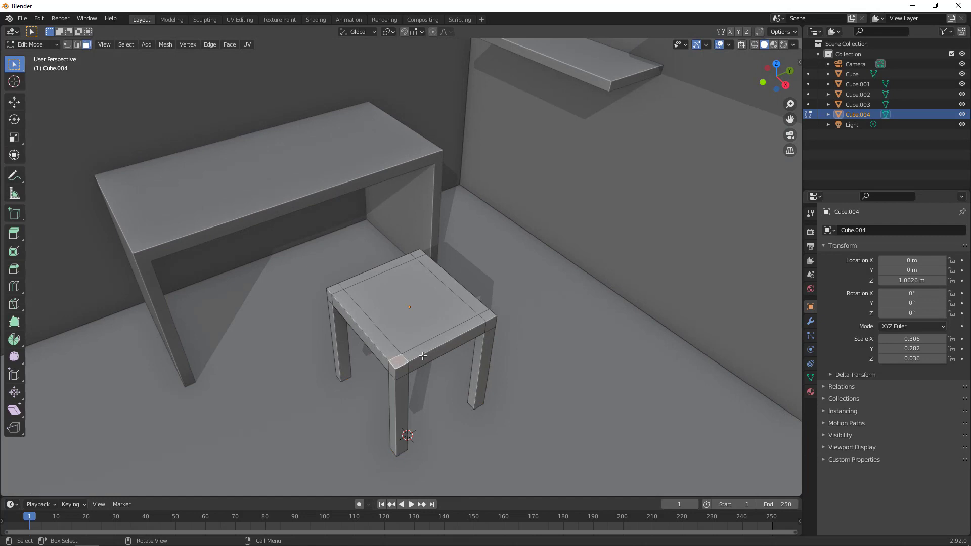
middle_click_drag(493, 317, 600, 360)
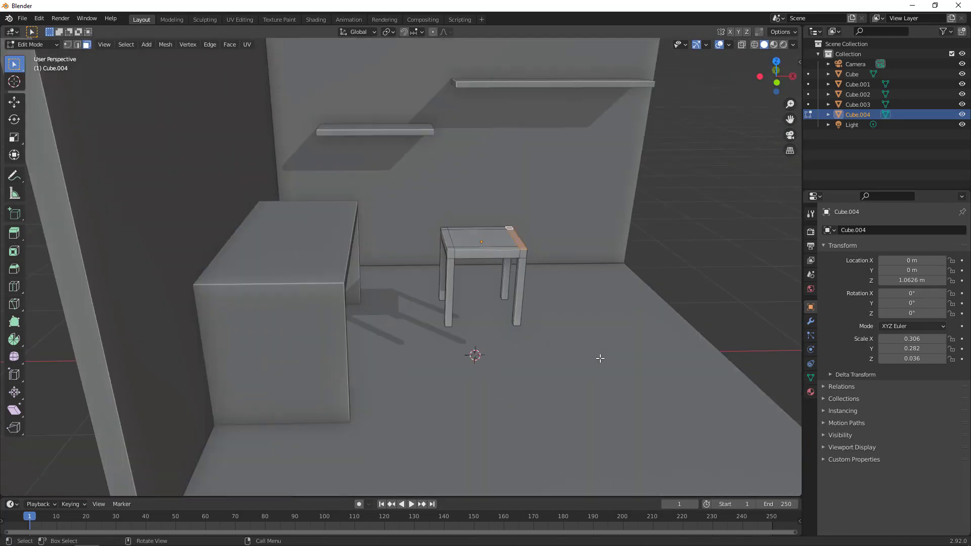
key("e")
left_click(628, 277)
key("Tab")
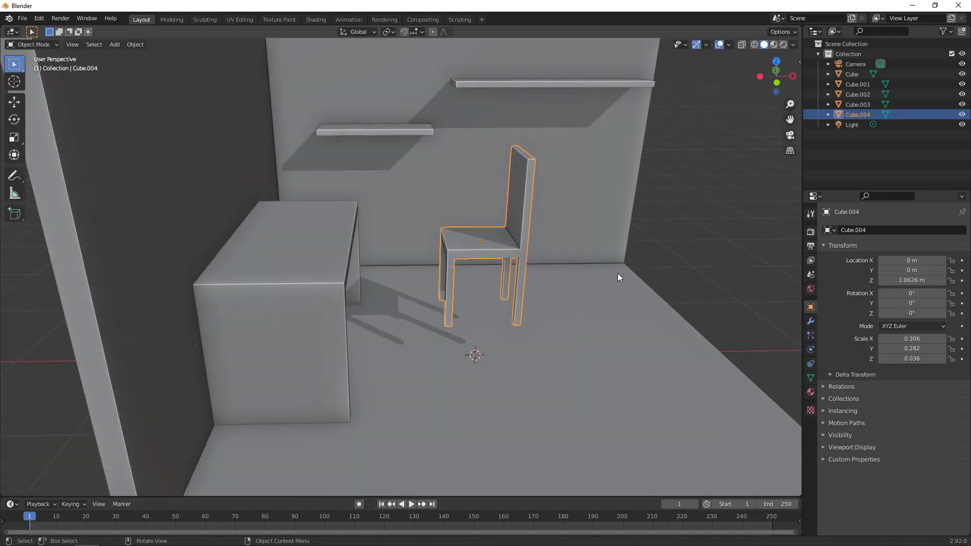
Lower the chair along global Z to a height of about 0.653 m so it stands on the floor.
key("g")
key("z")
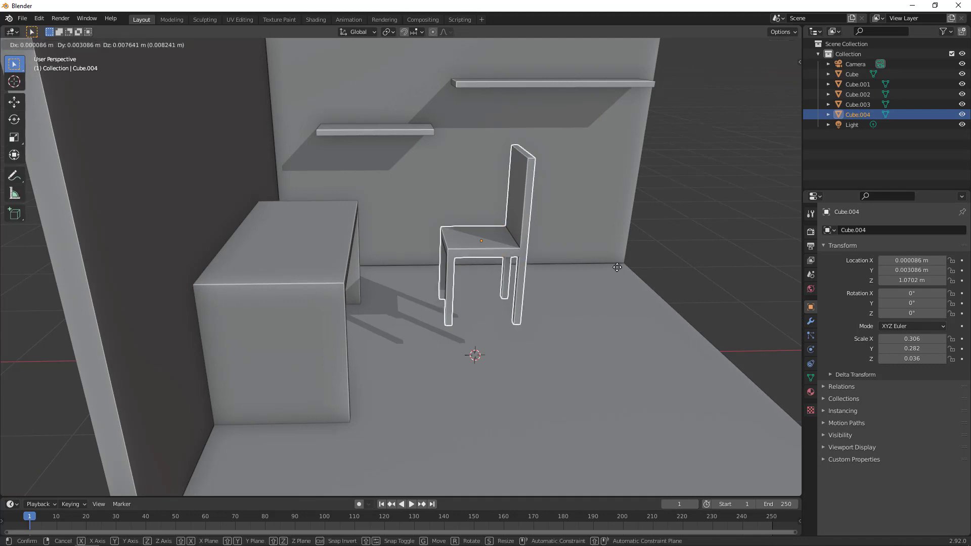
left_click(609, 318)
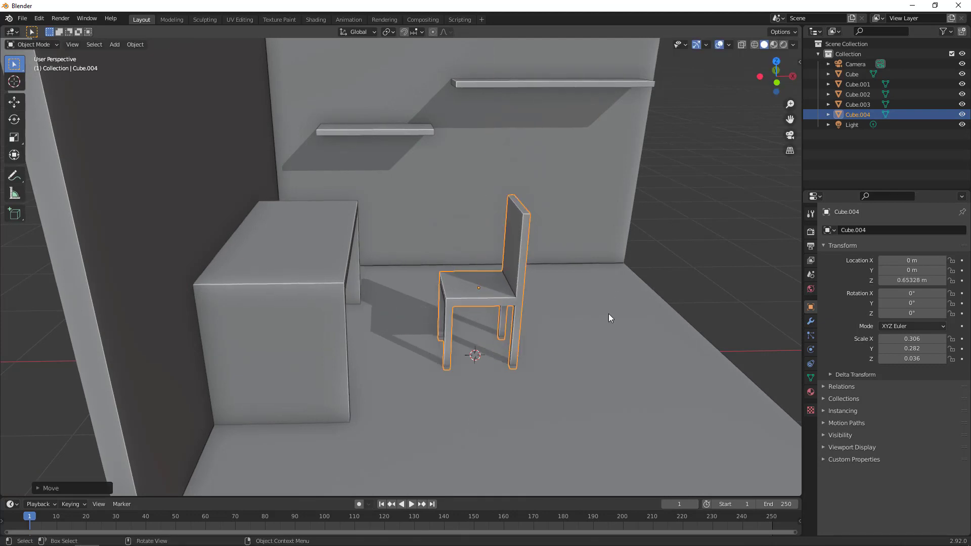
In top view, move the chair towards the table to about X -0.333 m, Y 0.119 m and rotate it.
key("KP_7")
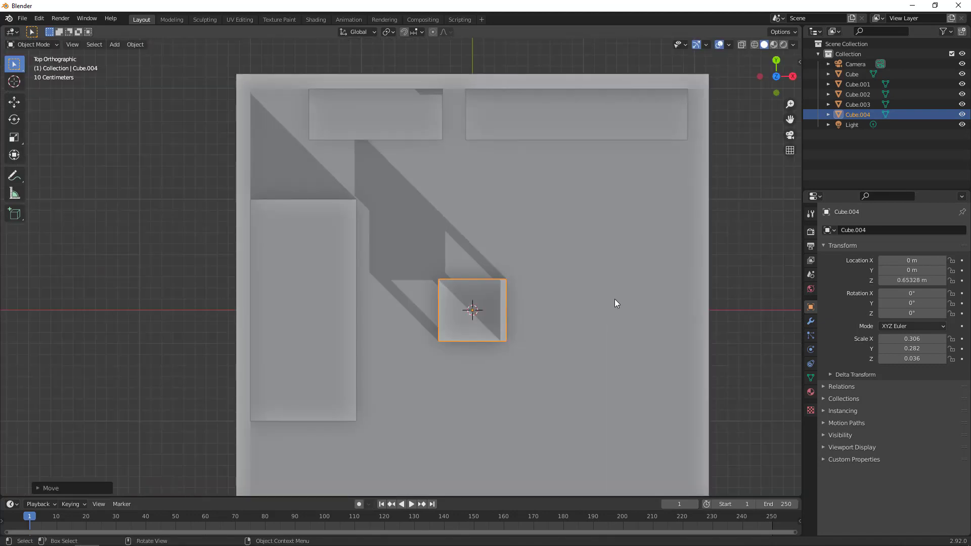
key("g")
left_click(574, 281)
key("r")
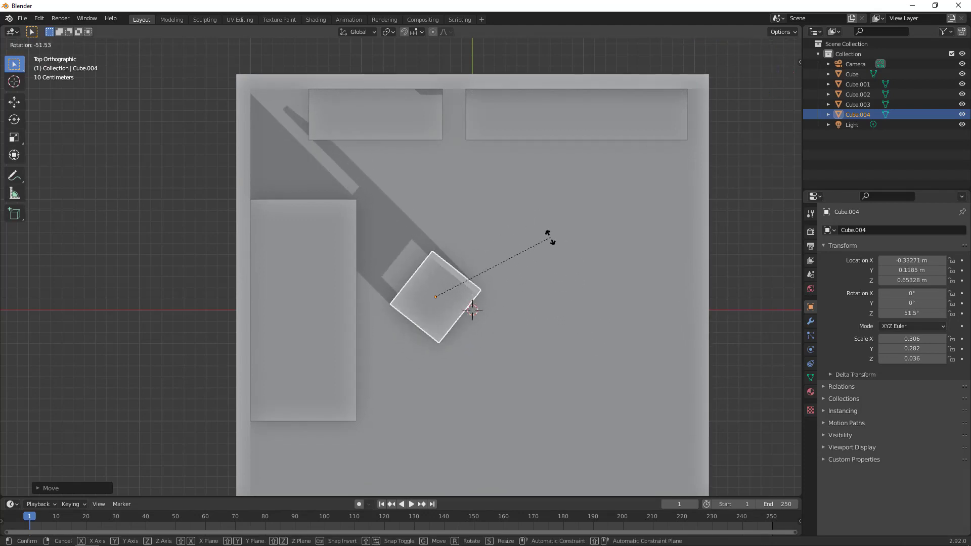
left_click(587, 278)
Rotate the chair about the global Z axis to about 29.8° so it faces the table at an angle.
middle_click_drag(587, 277, 500, 239)
key("r")
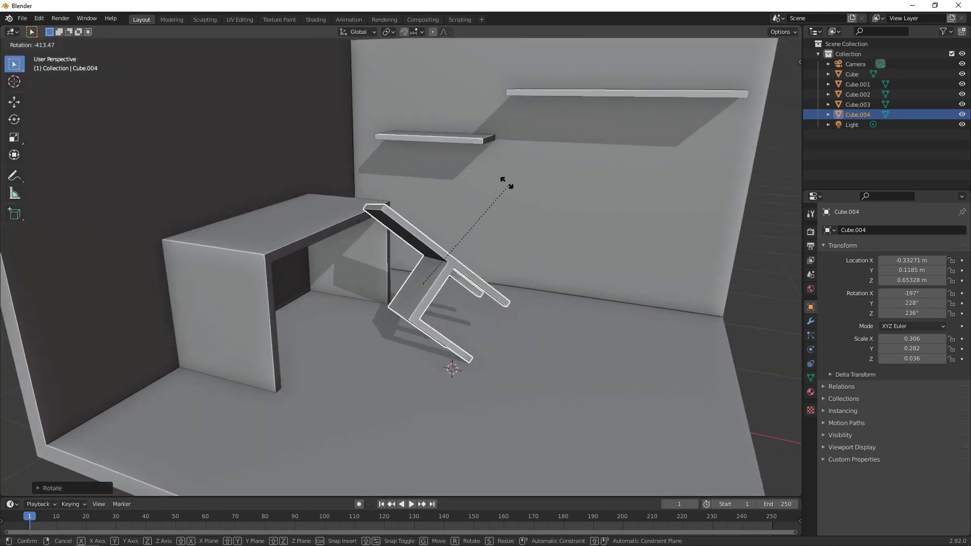
key("z")
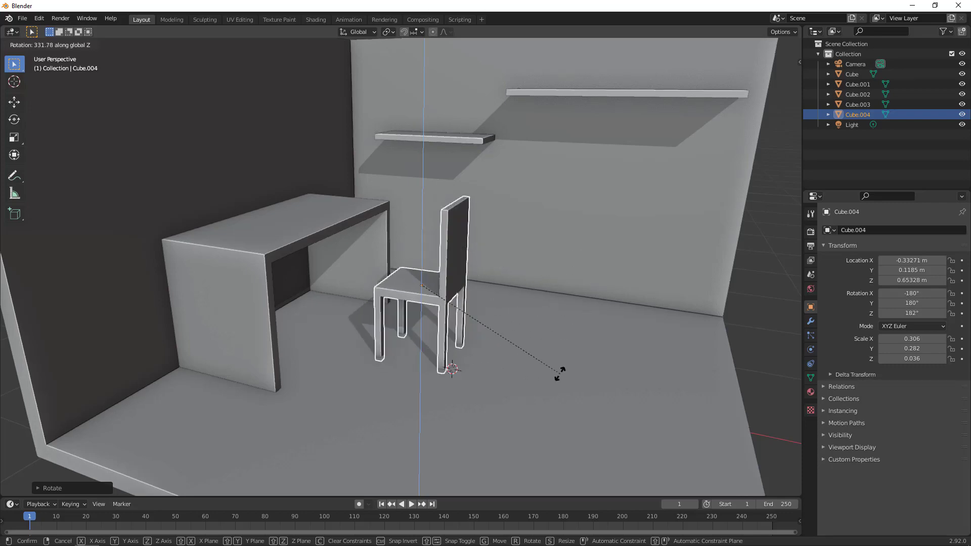
left_click(582, 302)
Add a new cube and raise it along global Z to about 1.582 m.
middle_click_drag(554, 290, 440, 352)
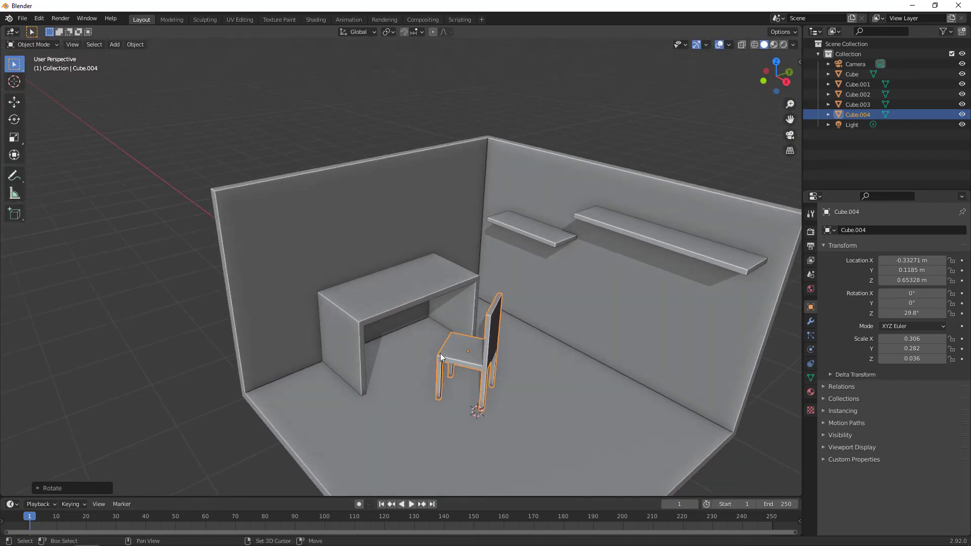
key("shift+a")
mouse_move(445, 341)
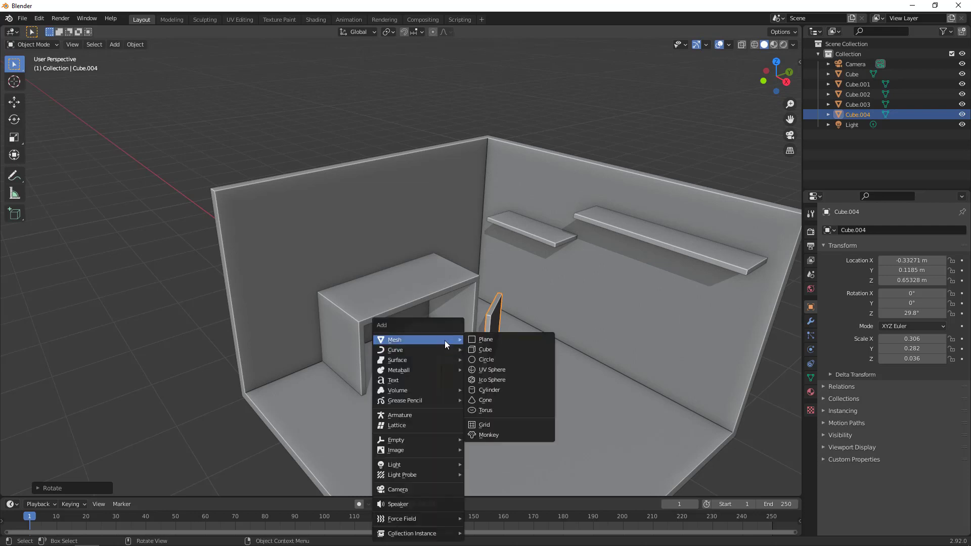
left_click(492, 346)
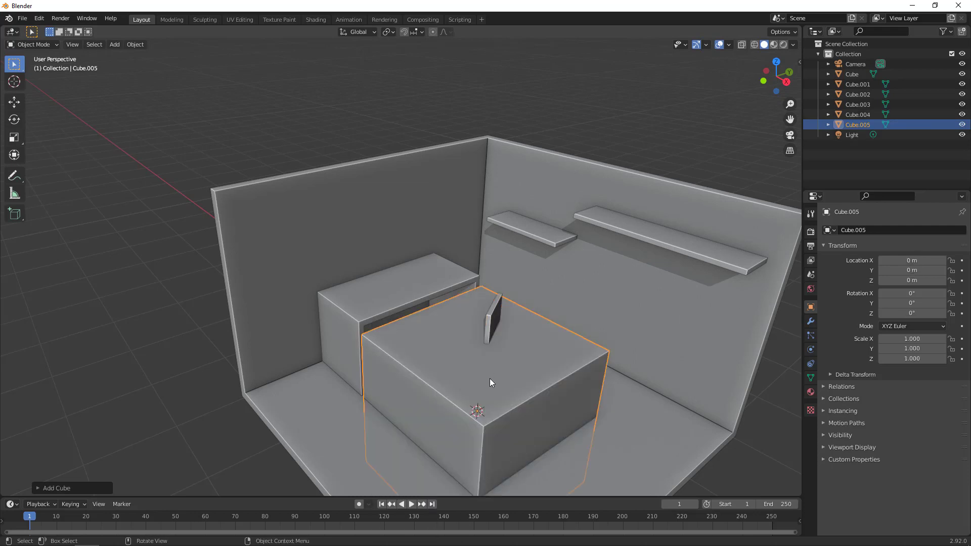
key("g")
key("z")
left_click(513, 286)
Shrink the new cube uniformly to about 0.336, narrow it along X to about 0.258 and flatten it along Z to about 0.108.
key("s")
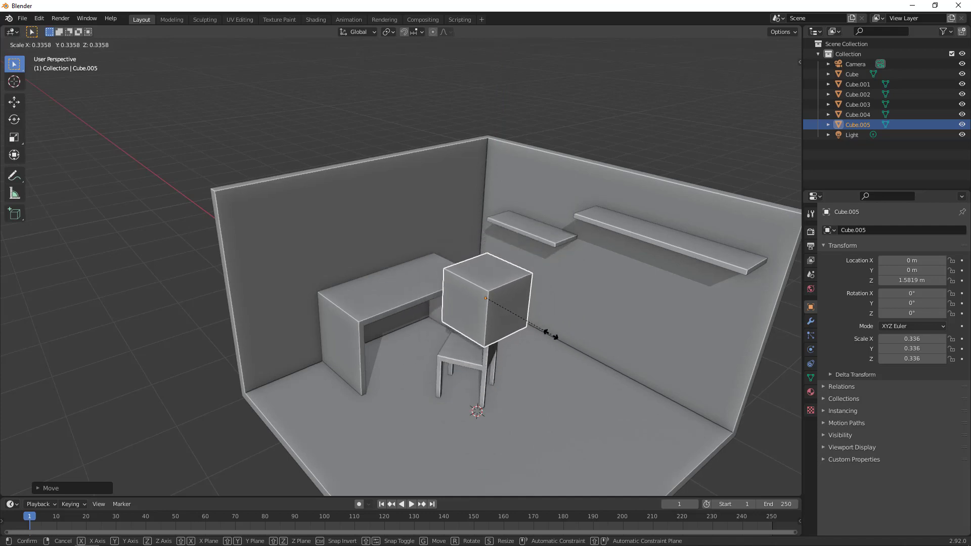
left_click(551, 335)
key("s")
key("x")
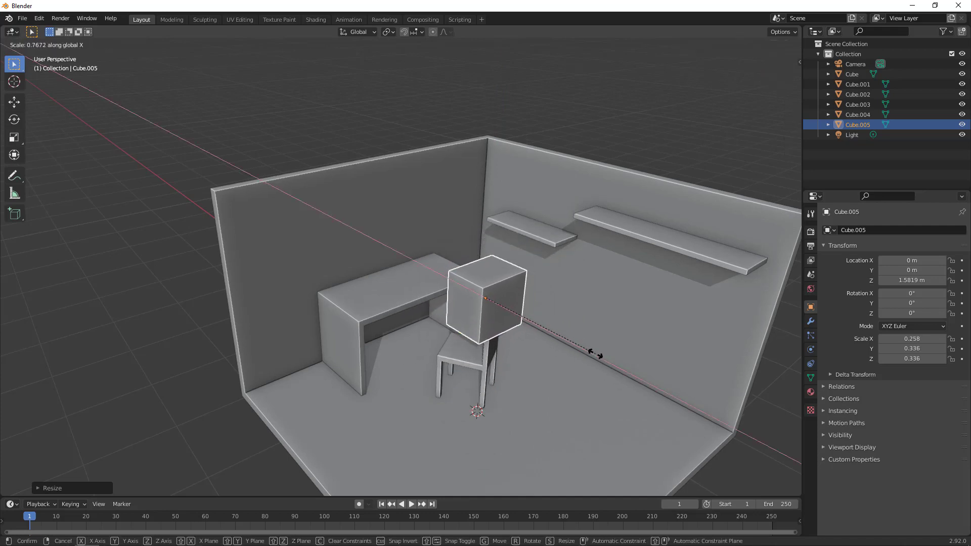
left_click(595, 353)
key("s")
key("z")
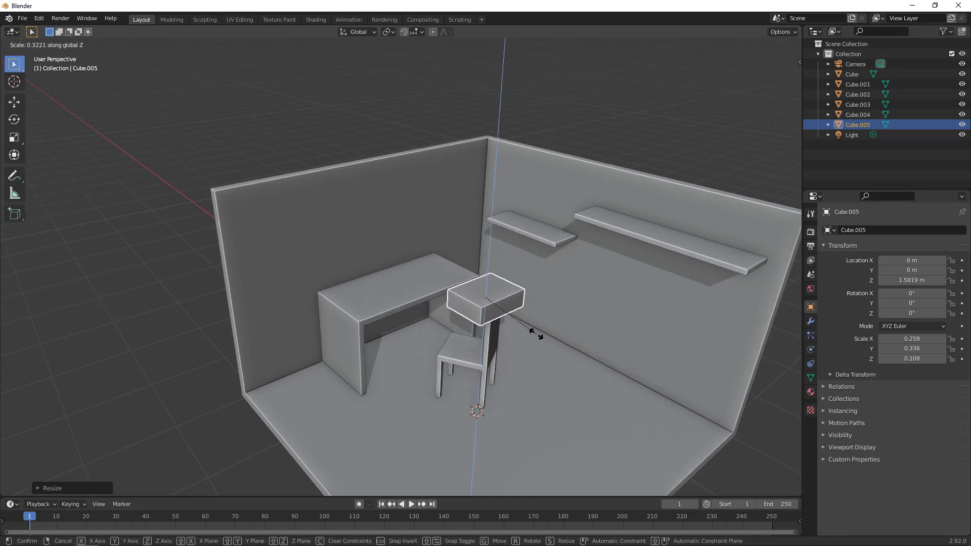
left_click(536, 334)
In top view, move the box over the table to about X -1.542 m, Y -0.446 m and rotate it to about 8.2°.
key("KP_7")
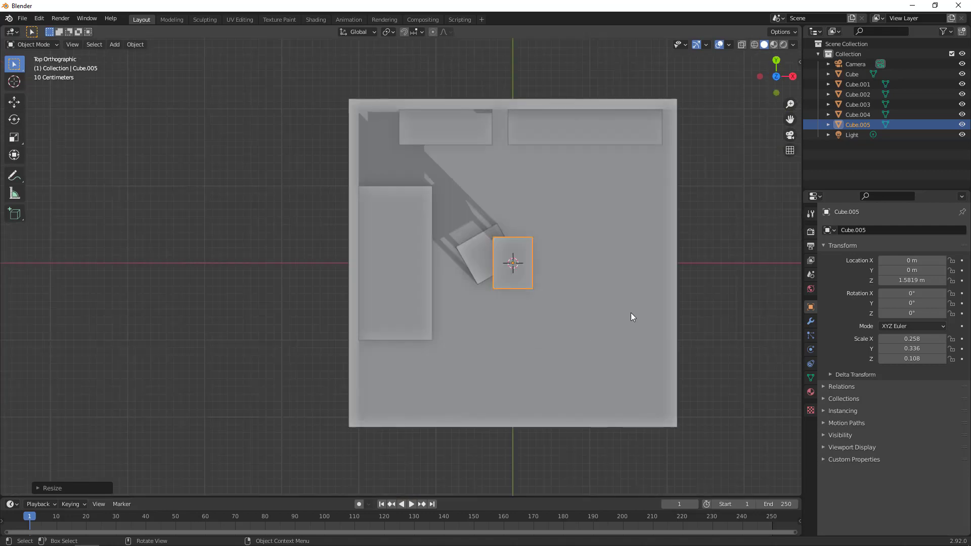
key("g")
left_click(517, 358)
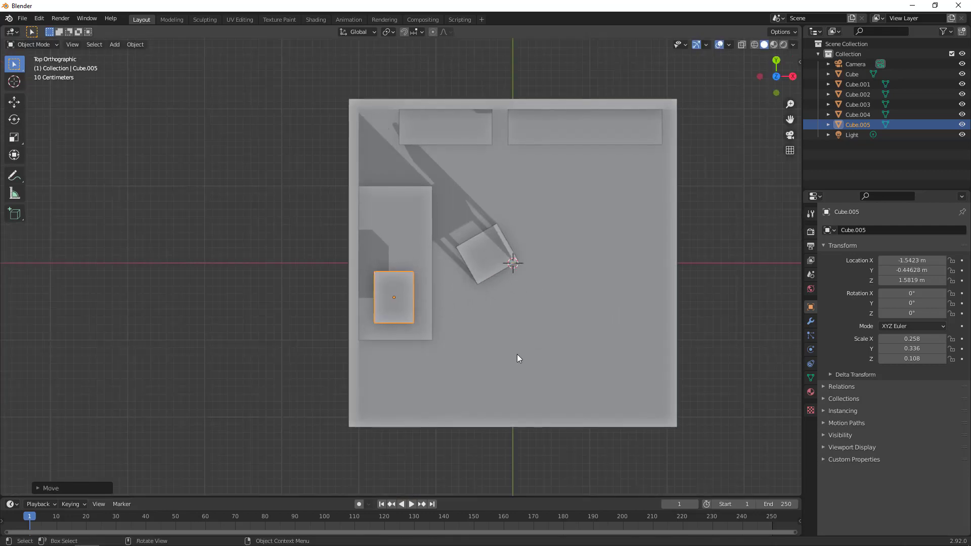
key("r")
left_click(526, 344)
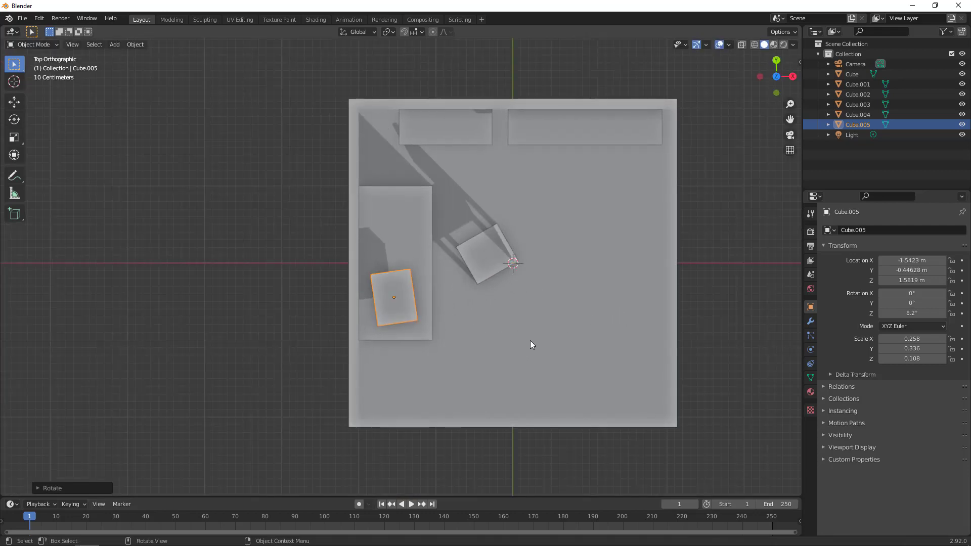
In side view, lower the box along global Z to about 1.252 m so it rests on the tabletop.
key("KP_1")
scroll(419, 329, "up", 5)
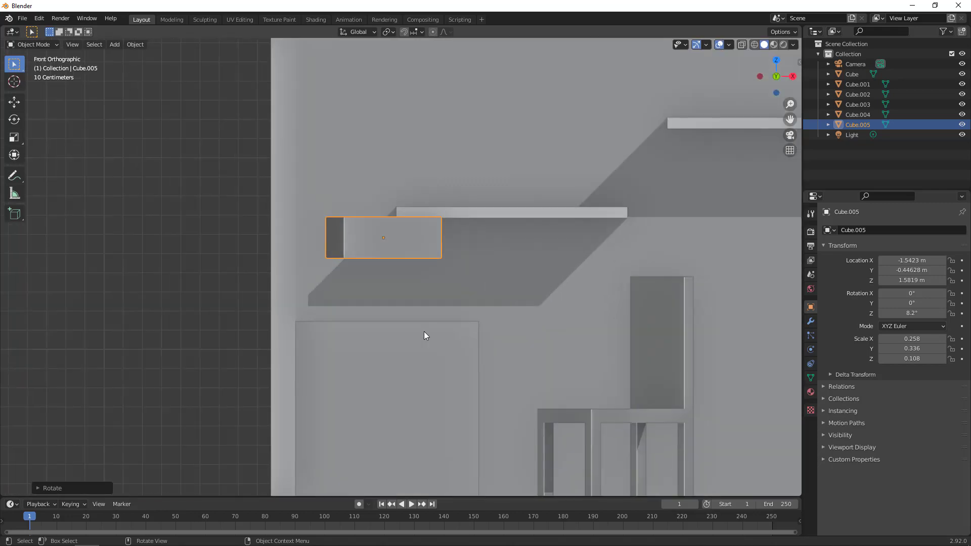
key("KP_3")
scroll(369, 330, "up", 2)
key("g")
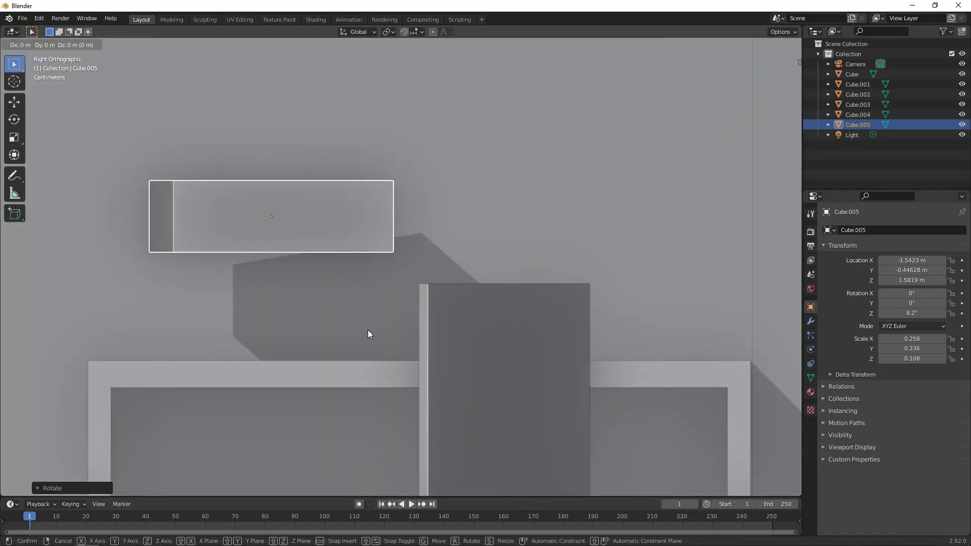
key("z")
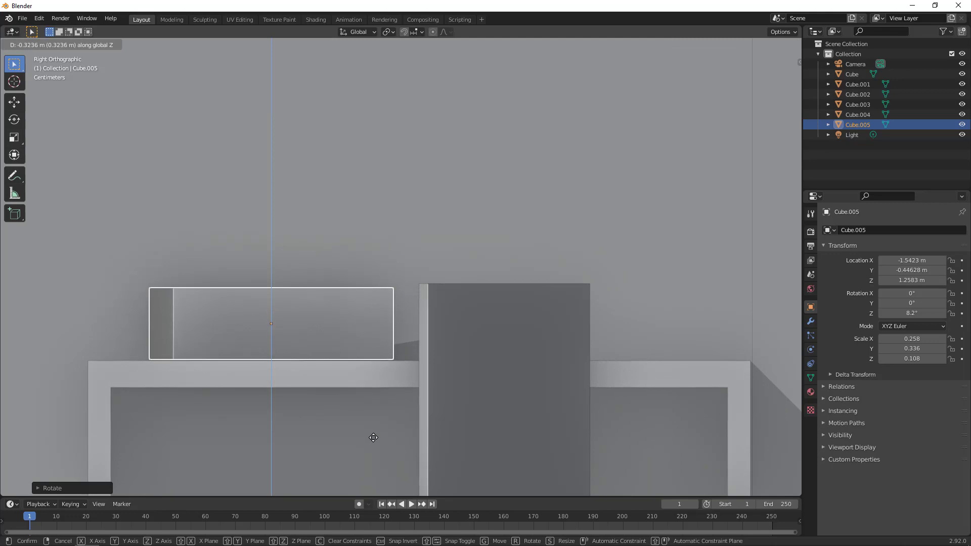
left_click(374, 439)
Shift the box along its local X axis towards the wall, to about X -1.601 m, Y -0.455 m.
middle_click_drag(374, 419, 444, 433)
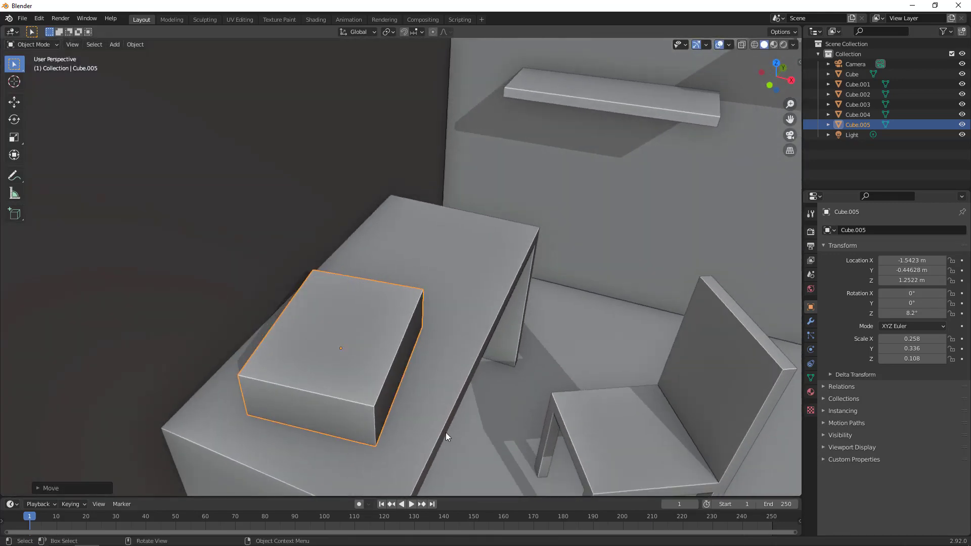
key("g")
key("y")
key("x")
key("x")
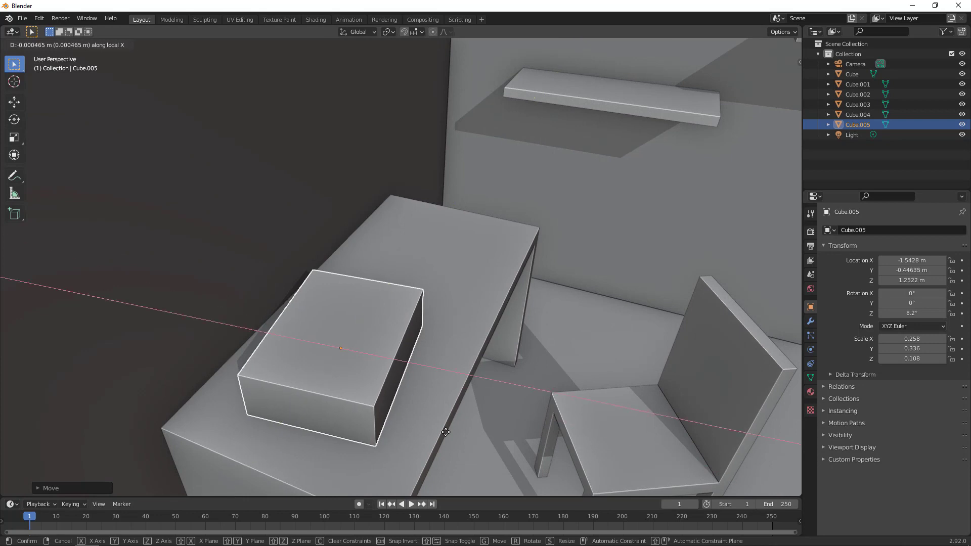
left_click(433, 429)
Duplicate the box on the table and raise the copy along global Z to about 1.638 m.
middle_click_drag(433, 429, 397, 409)
key("shift+d")
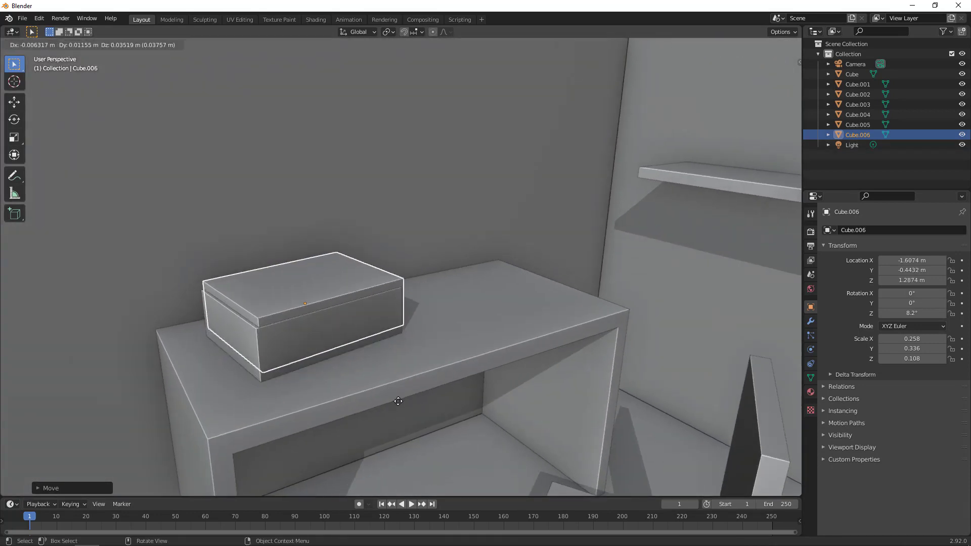
key("z")
left_click(456, 350)
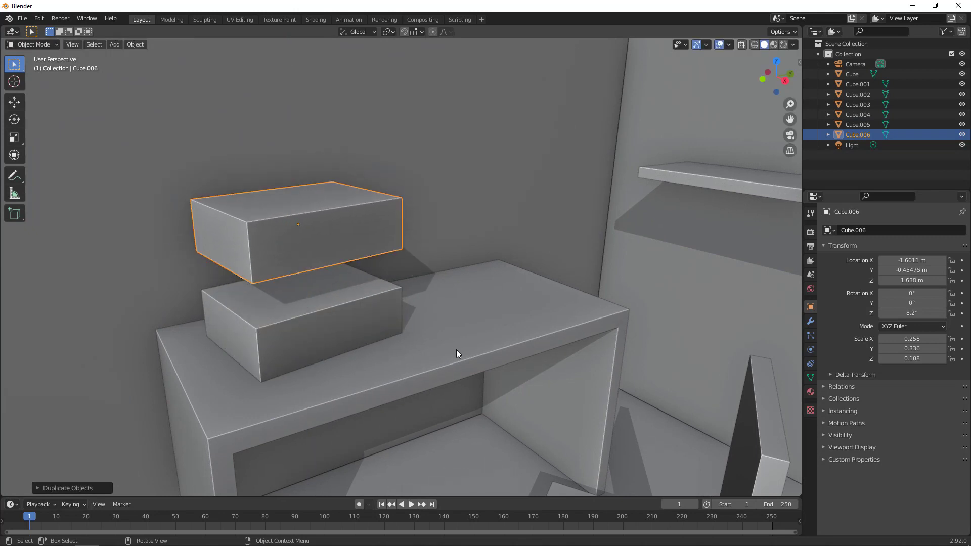
Scale the upper box down to about 0.191 by 0.249 and stretch it slightly taller along global Z.
key("s")
key("z")
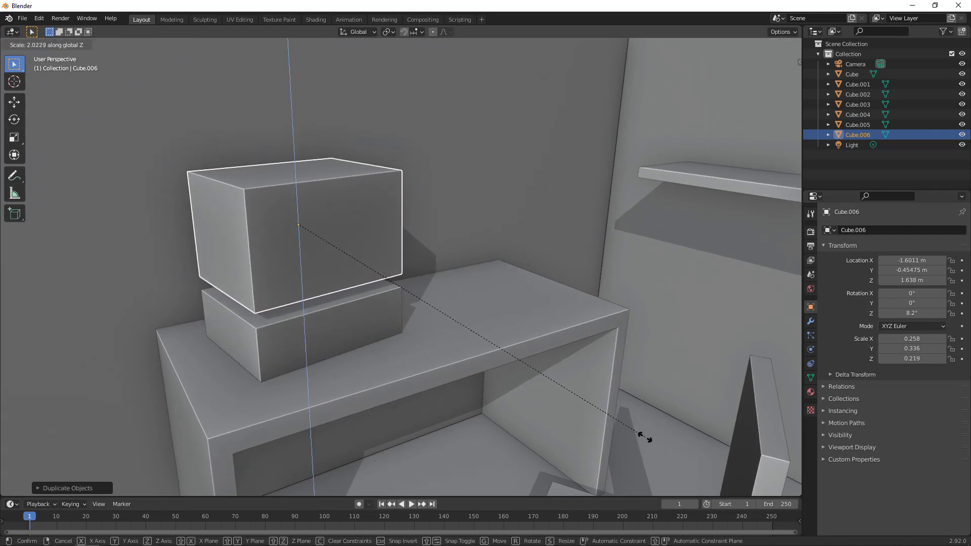
key("z")
key("z")
left_click(548, 392)
key("s")
key("z")
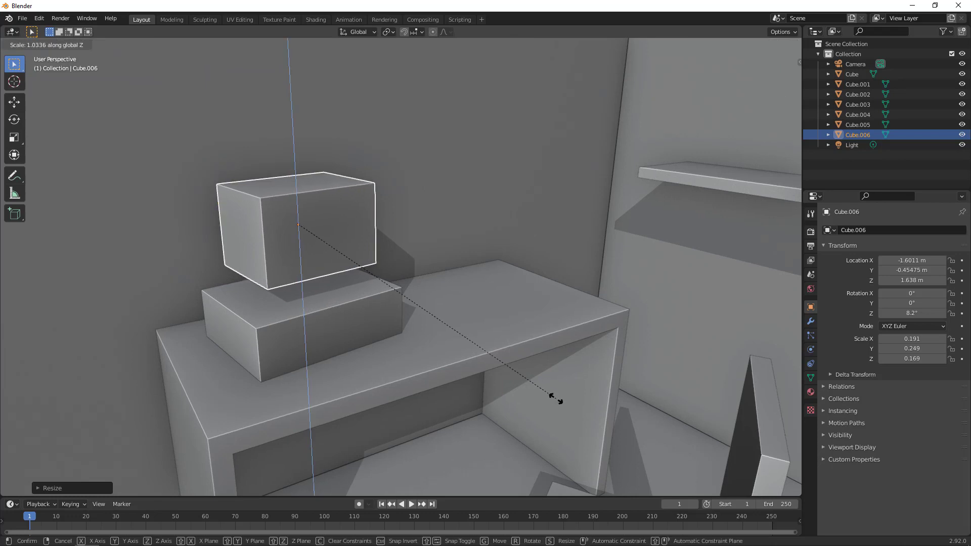
left_click(565, 402)
Lower the smaller box along global Z onto the larger one and turn it slightly about the Z axis.
middle_click_drag(565, 402, 342, 315)
key("g")
key("z")
left_click(422, 350)
key("r")
key("z")
left_click(490, 384)
In top view, duplicate the larger box to about X -1.202 m, Y -0.383 m and shrink the copy to about 0.257 along Y.
left_click(341, 314)
key("KP_7")
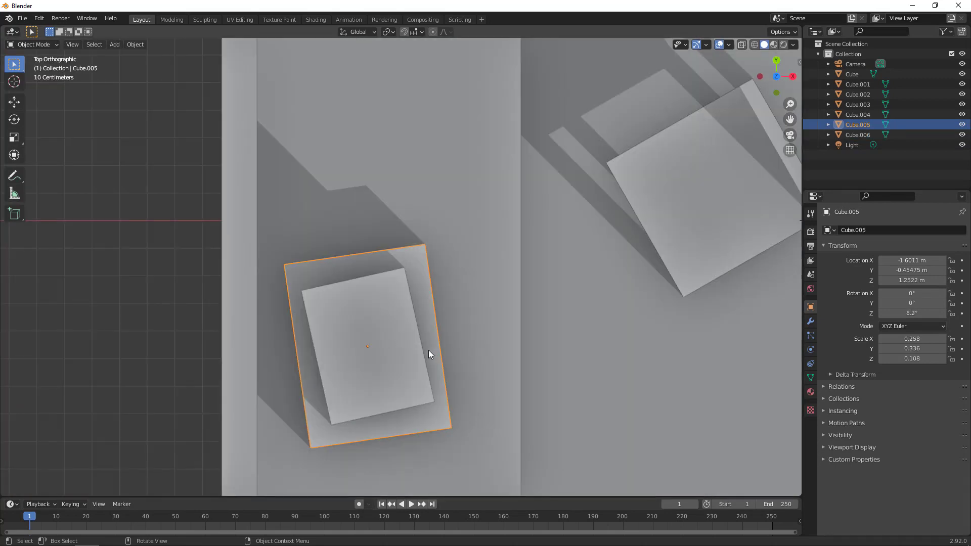
key("shift+d")
left_click(539, 330)
key("s")
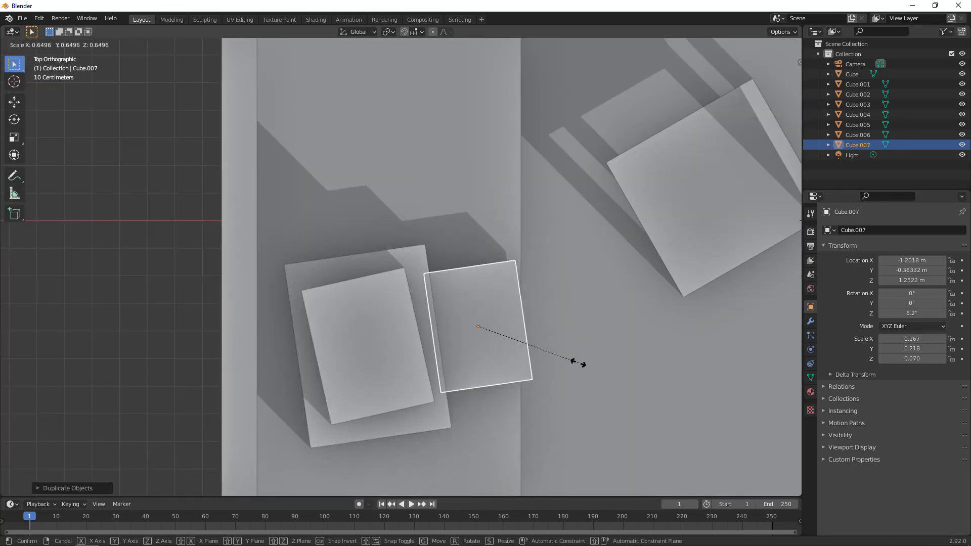
left_click(596, 373)
Scale the new box copy along its local X axis to about 0.197.
key("s")
key("x")
key("x")
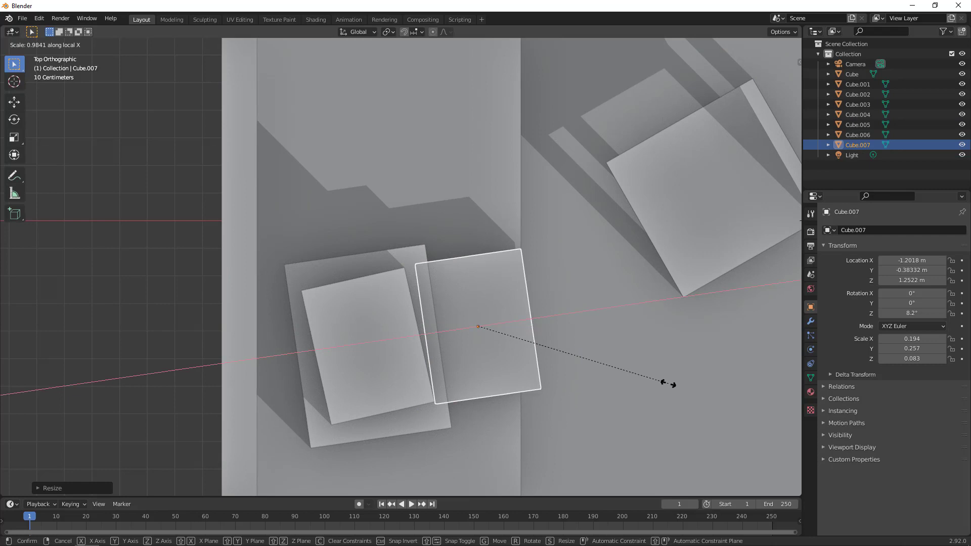
left_click(673, 390)
key("s")
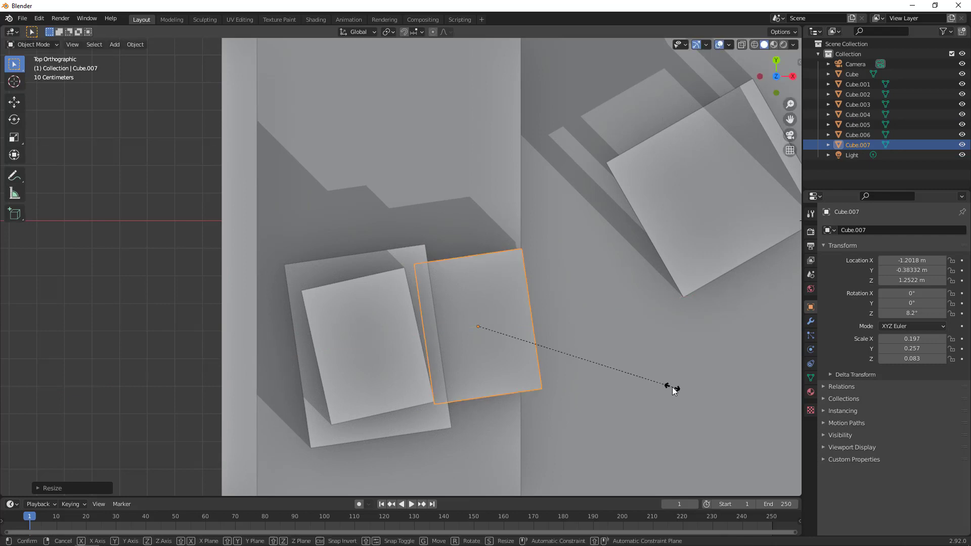
key("x")
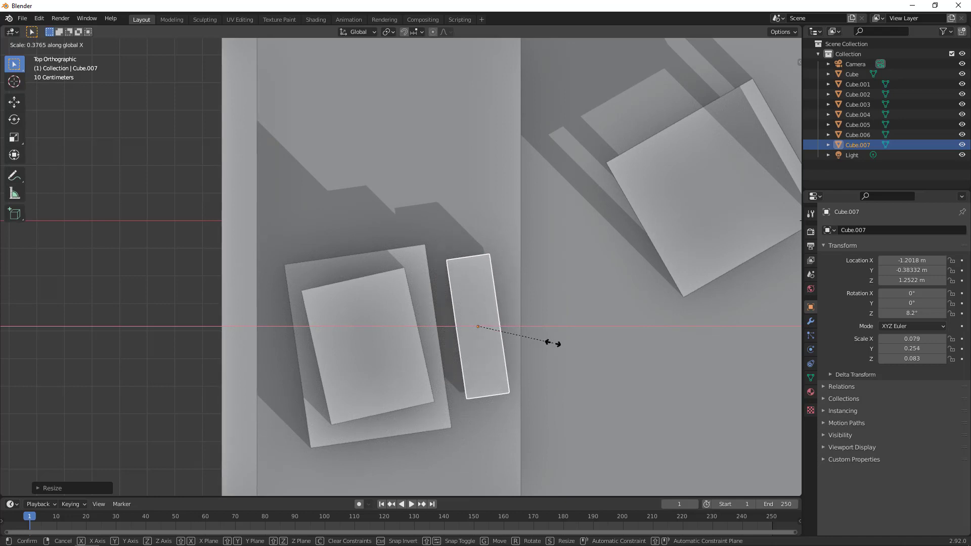
key("Escape")
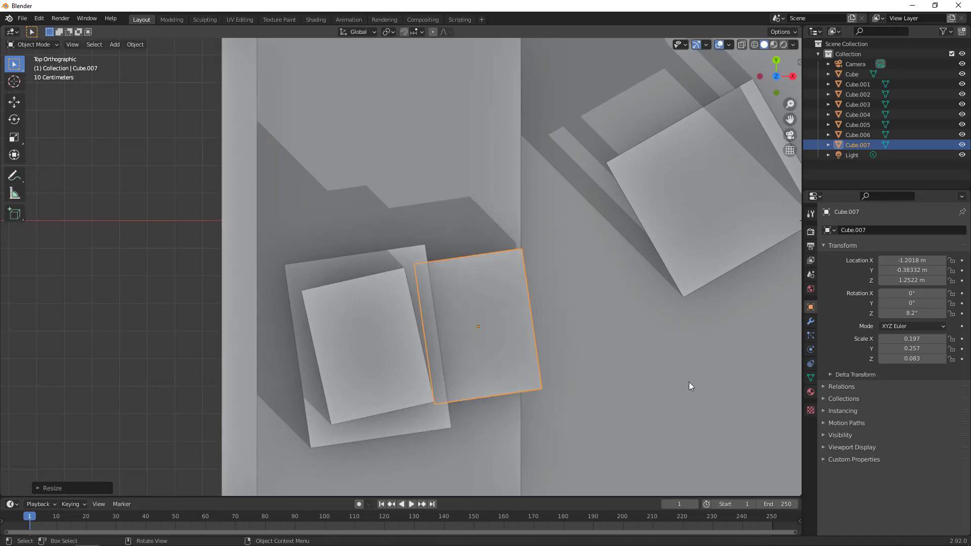
Narrow the new box copy along its local X axis to a scale of about 0.073.
key("s")
key("x")
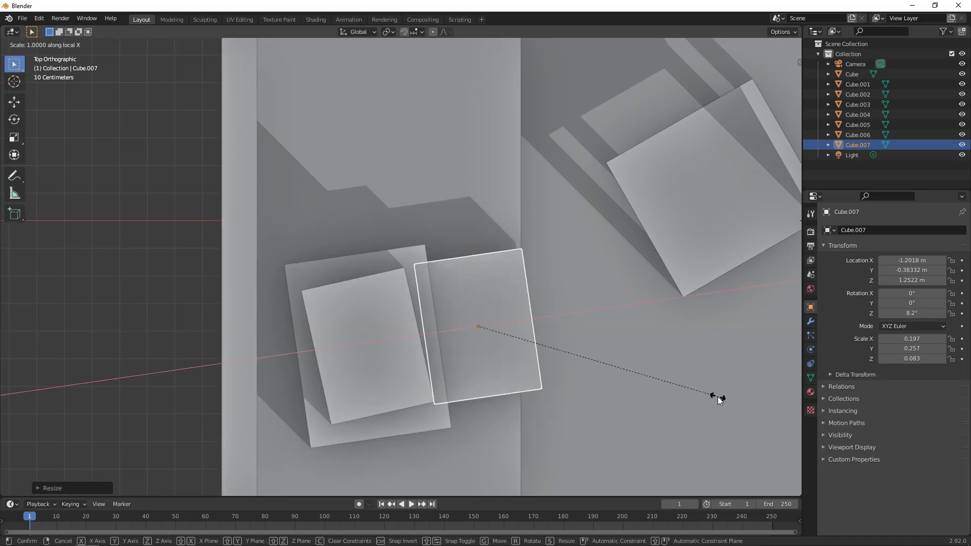
left_click(566, 357)
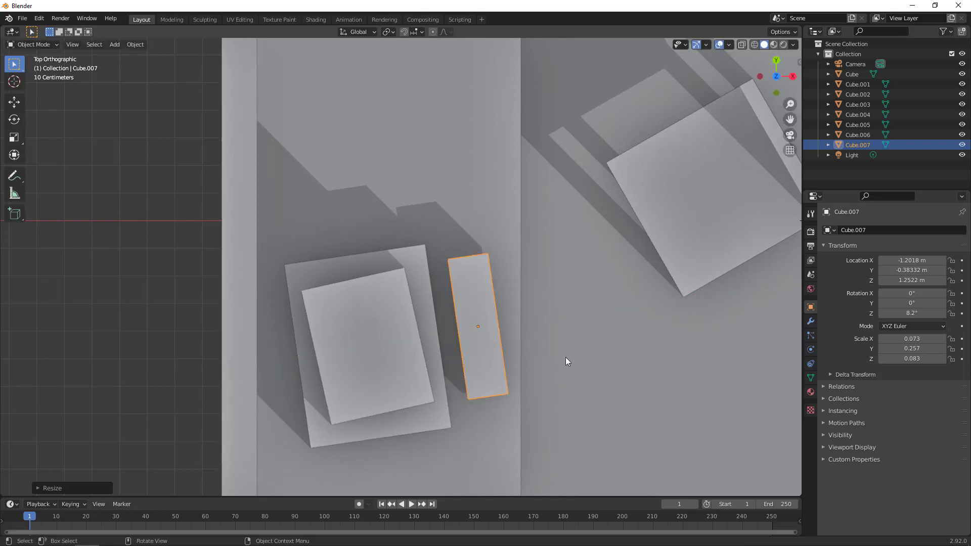
middle_click_drag(565, 357, 594, 410)
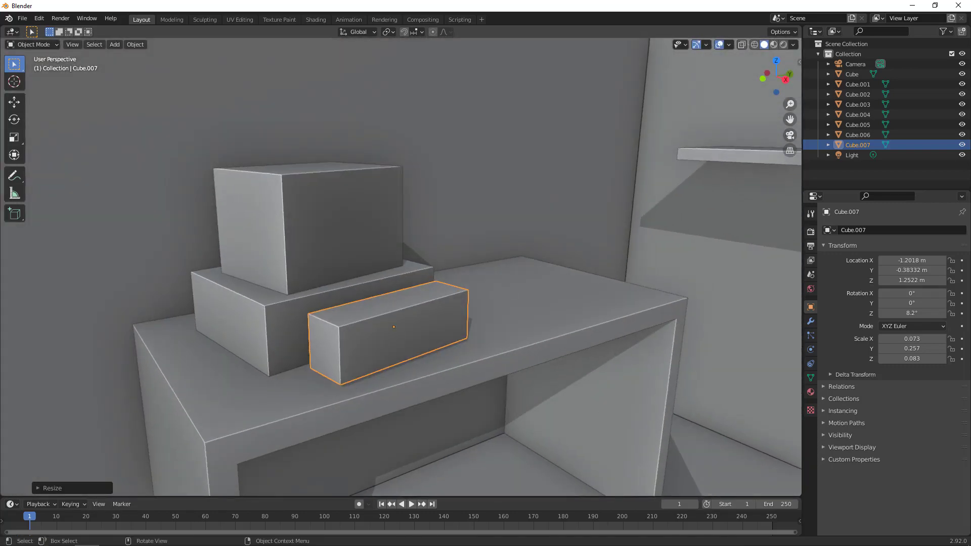
key("s")
key("z")
key("Escape")
Flatten the narrow box along global Z to a scale of about 0.009 and lower it onto the tabletop at about Z 1.16 m.
key("s")
key("z")
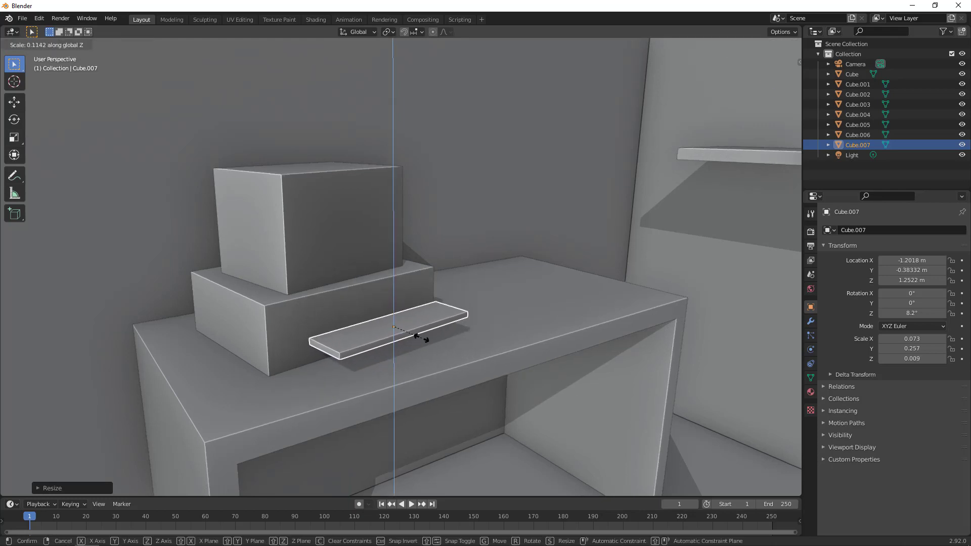
left_click(421, 338)
middle_click_drag(422, 340, 424, 333)
scroll(388, 349, "up", 3)
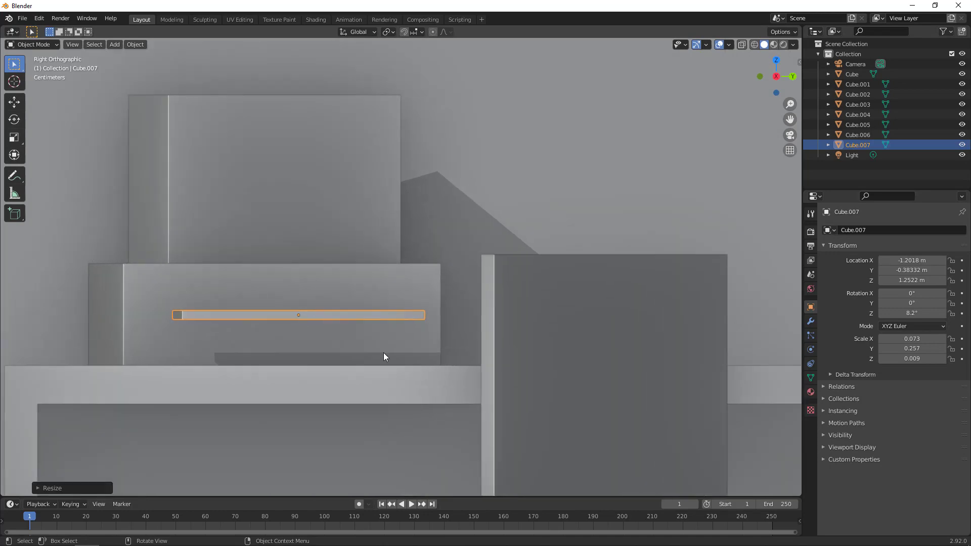
key("g")
key("z")
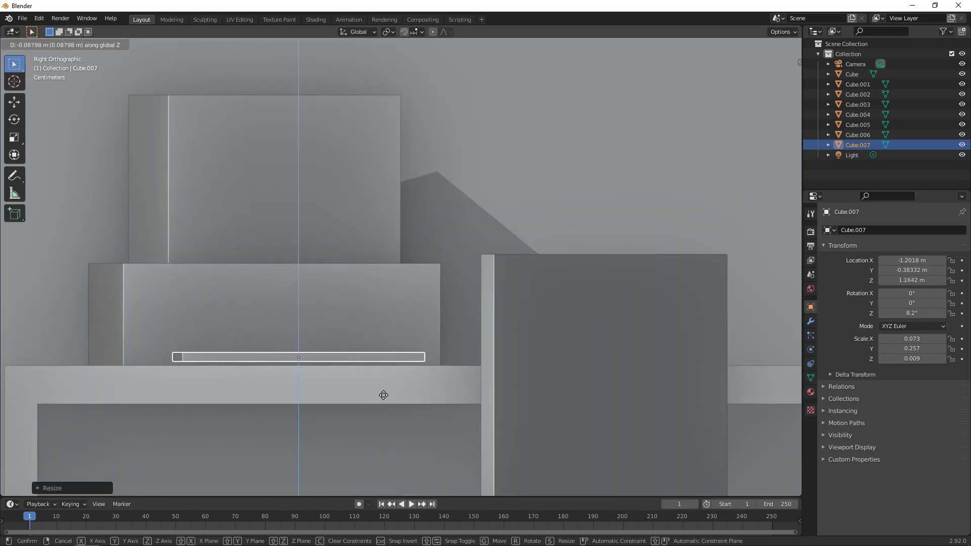
left_click(383, 398)
Inset the front face of the upper box to form an even border around a monitor screen.
middle_click_drag(383, 399, 420, 424)
scroll(420, 424, "down", 3)
left_click(342, 255)
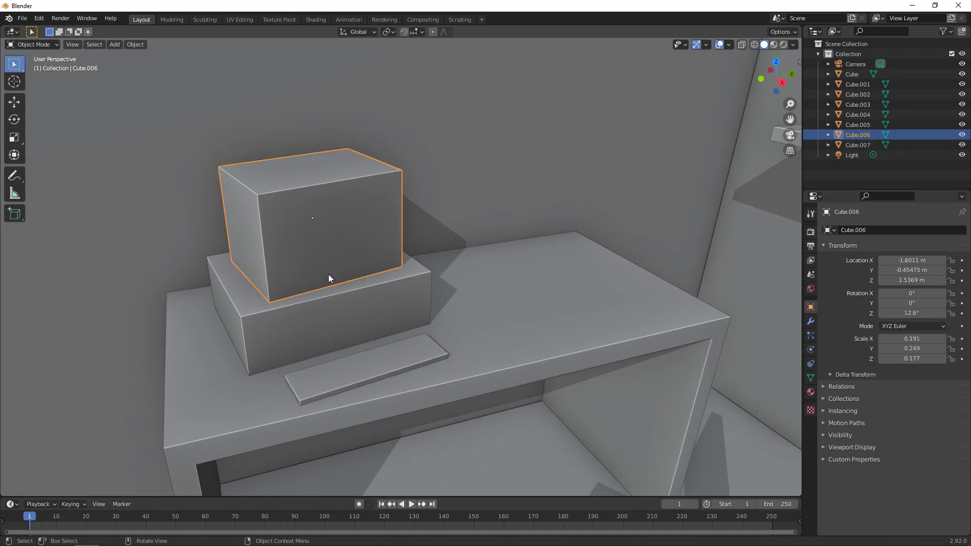
key("Tab")
middle_click_drag(327, 286, 390, 277)
left_click(407, 245)
middle_click_drag(407, 245, 416, 262)
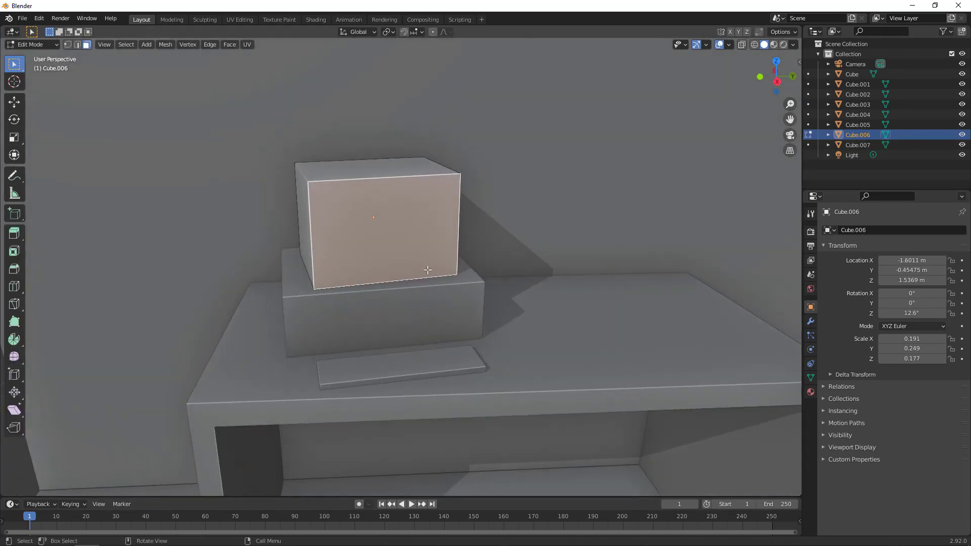
scroll(428, 270, "up", 1)
key("i")
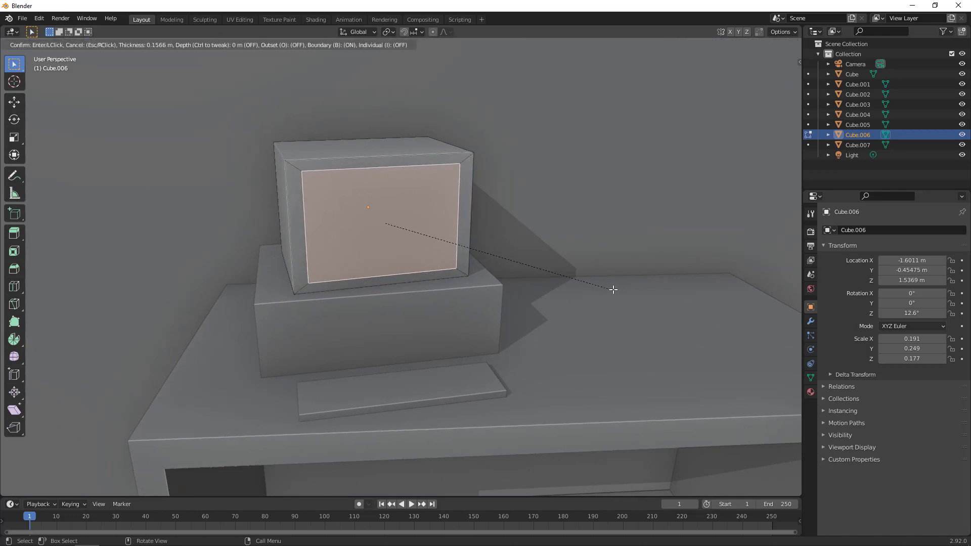
left_click(605, 289)
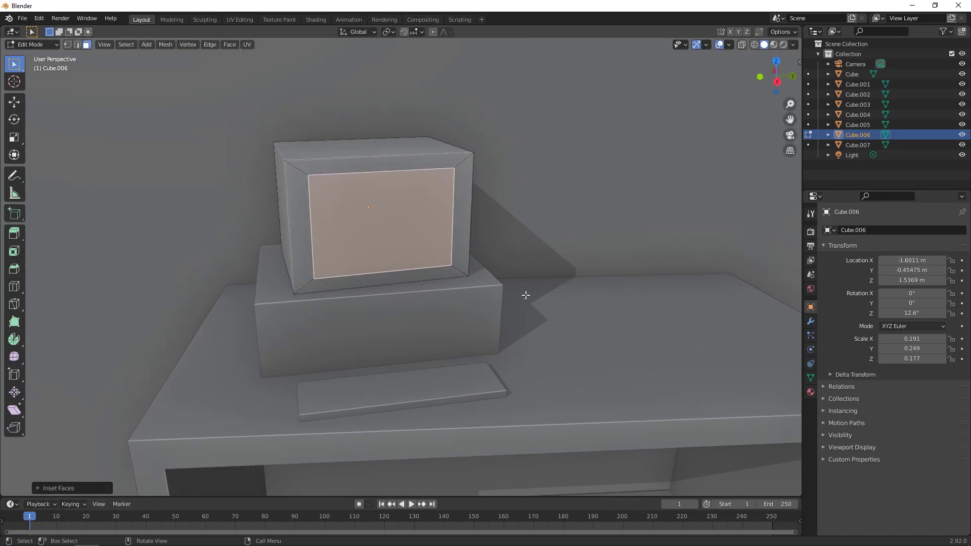
Extrude the inset screen face slightly inward into the upper box and return to Object Mode.
middle_click_drag(522, 293, 488, 222)
key("e")
left_click(574, 299)
middle_click_drag(396, 221, 474, 309)
key("Tab")
Inset the front face of the lower box by about 0.177 m.
left_click(482, 323)
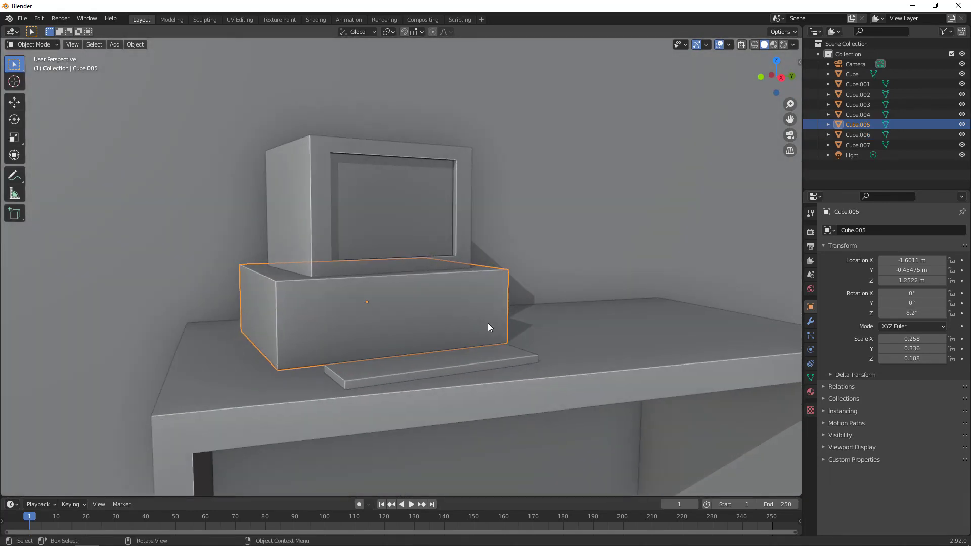
scroll(500, 330, "up", 2)
key("Tab")
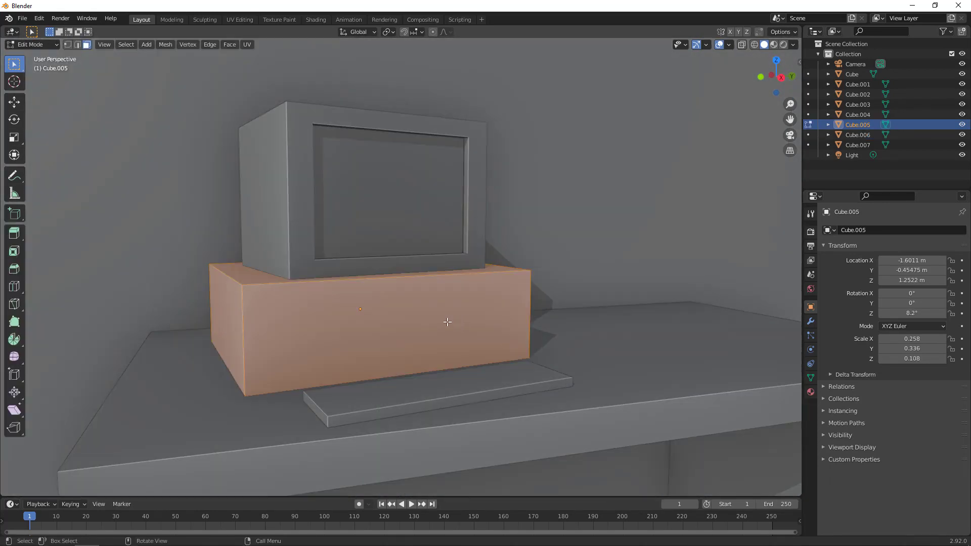
left_click(416, 314)
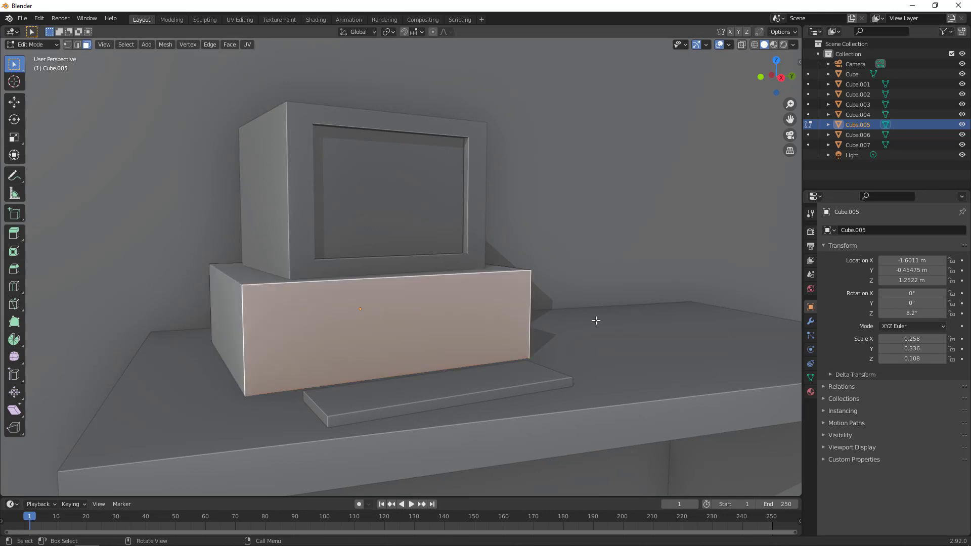
key("i")
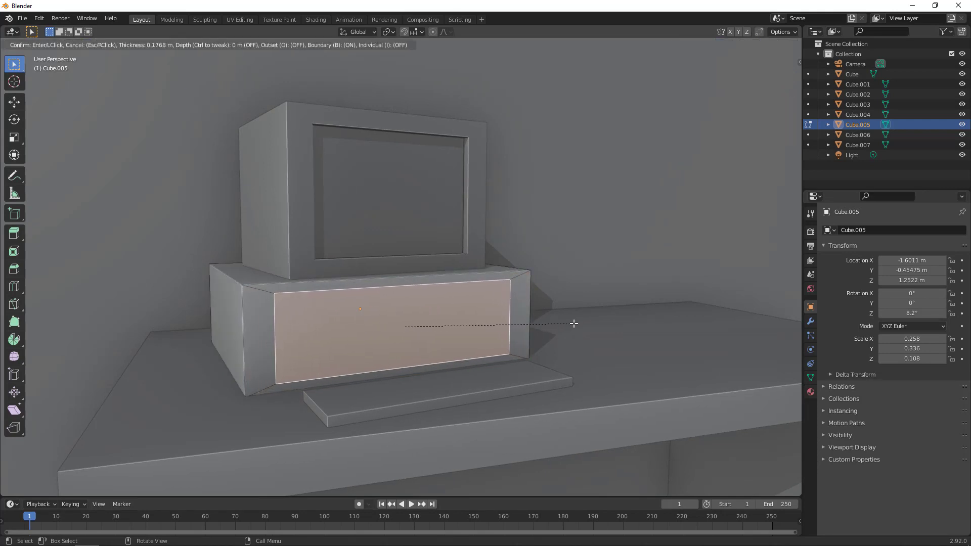
left_click(574, 324)
Scale the lower box's inset face to about 0.78 along global Z and extrude it slightly inward.
key("s")
key("z")
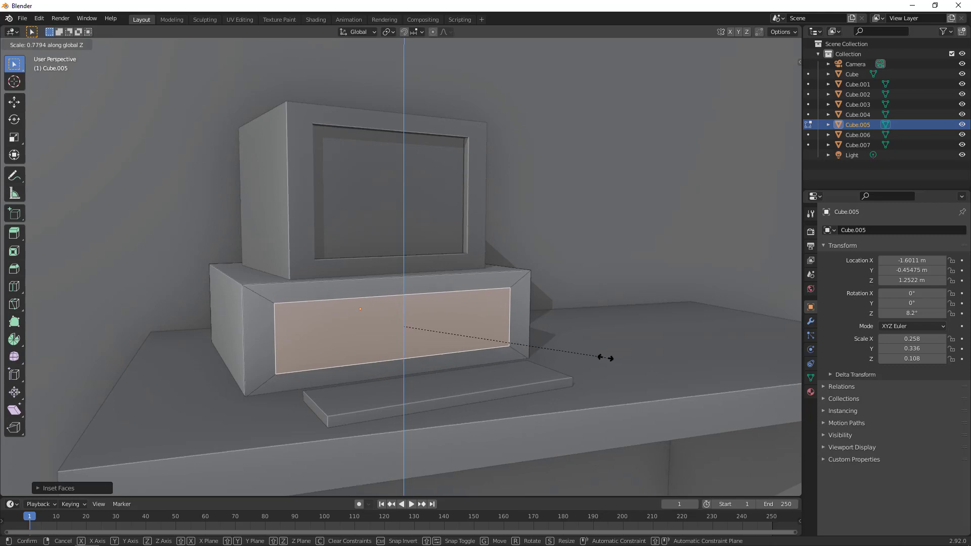
left_click(602, 358)
mouse_move(599, 359)
middle_mouse_down()
mouse_move(624, 364)
mouse_move(590, 364)
mouse_move(598, 367)
middle_mouse_up()
key("e")
left_click(623, 367)
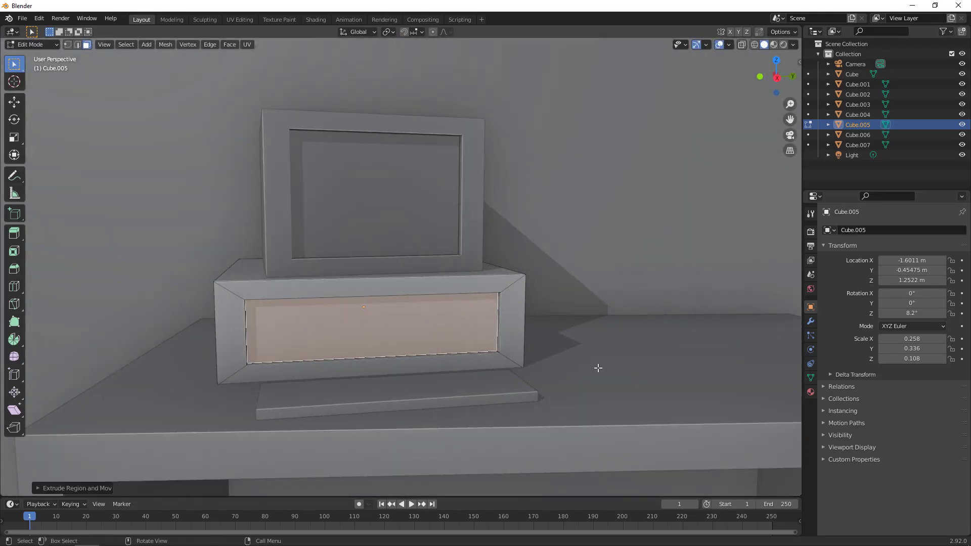
Inset the recessed face by about 0.54 m into a thin strip and shift it about 0.13 m along local Y.
key("i")
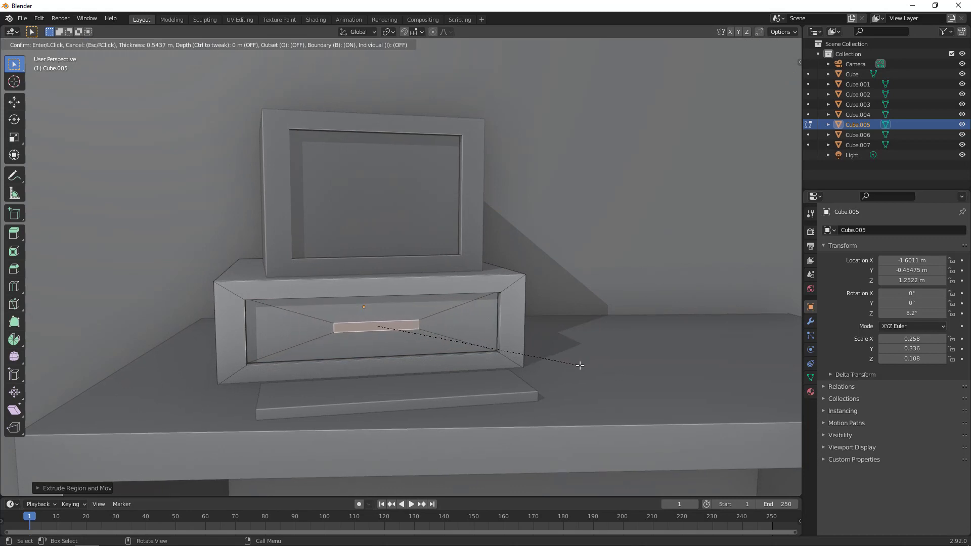
left_click(579, 365)
key("g")
key("y")
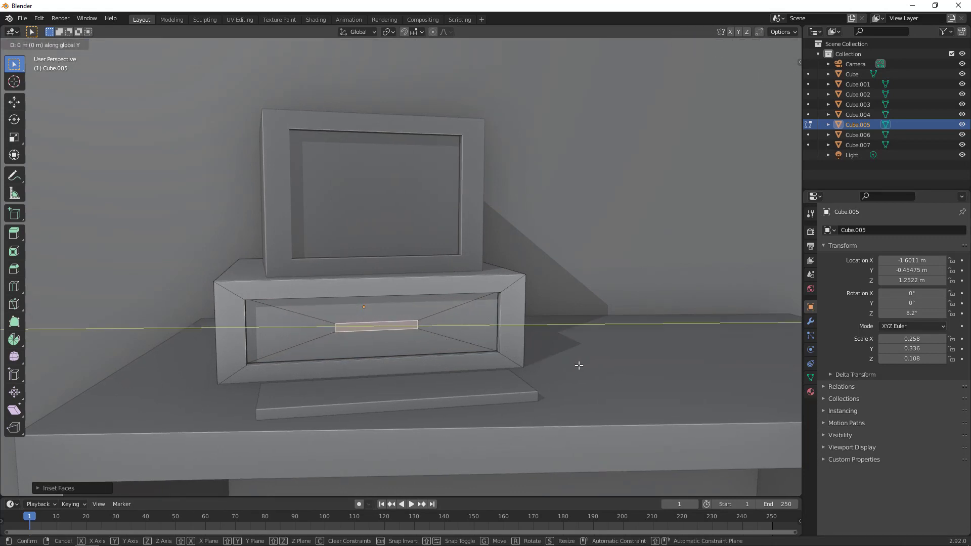
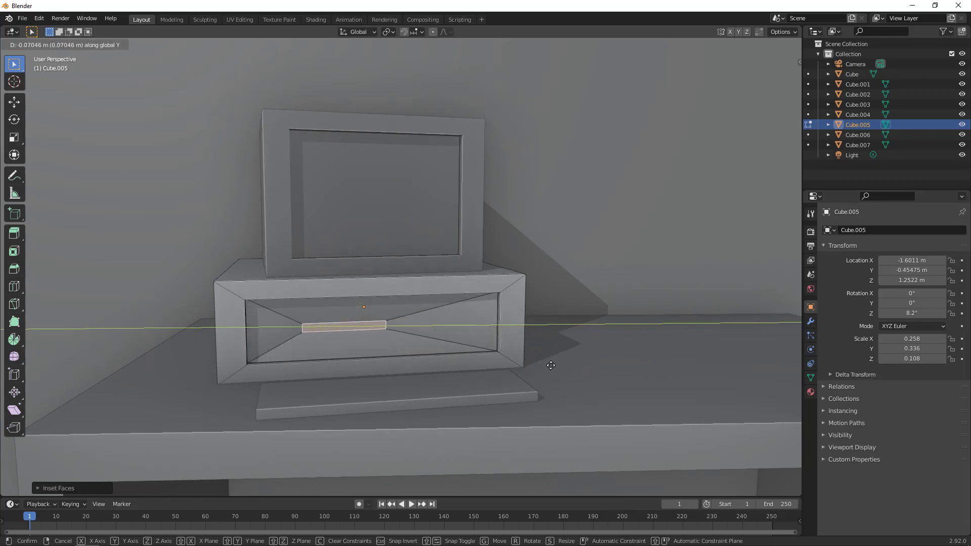
key("y")
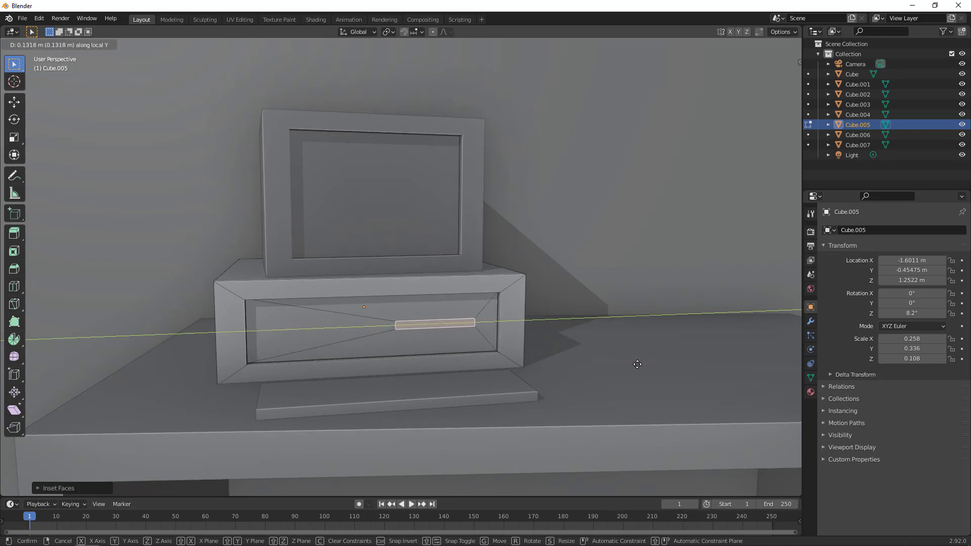
left_click(637, 364)
Extrude the thin strip about 0.006 m inward to cut a drive slot.
middle_click_drag(637, 364, 590, 361)
key("e")
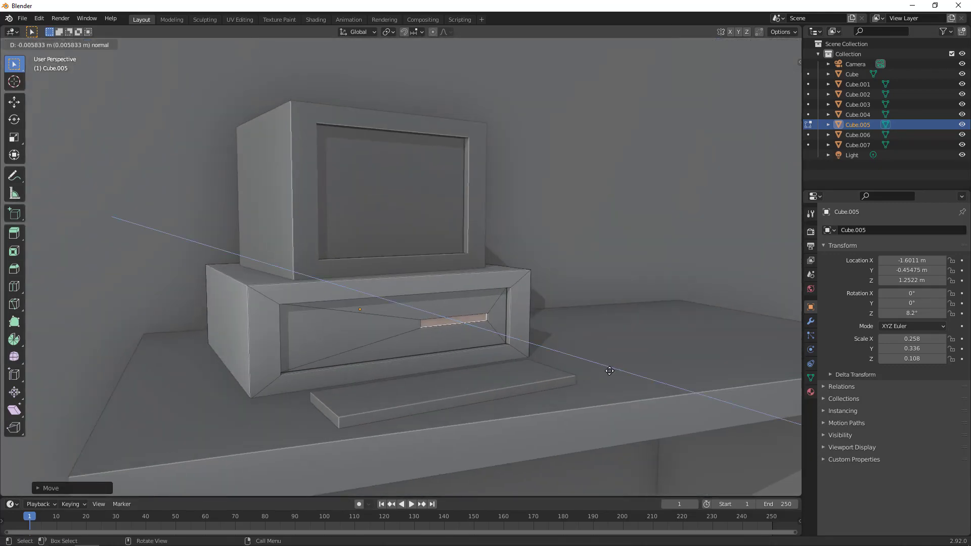
left_click(611, 371)
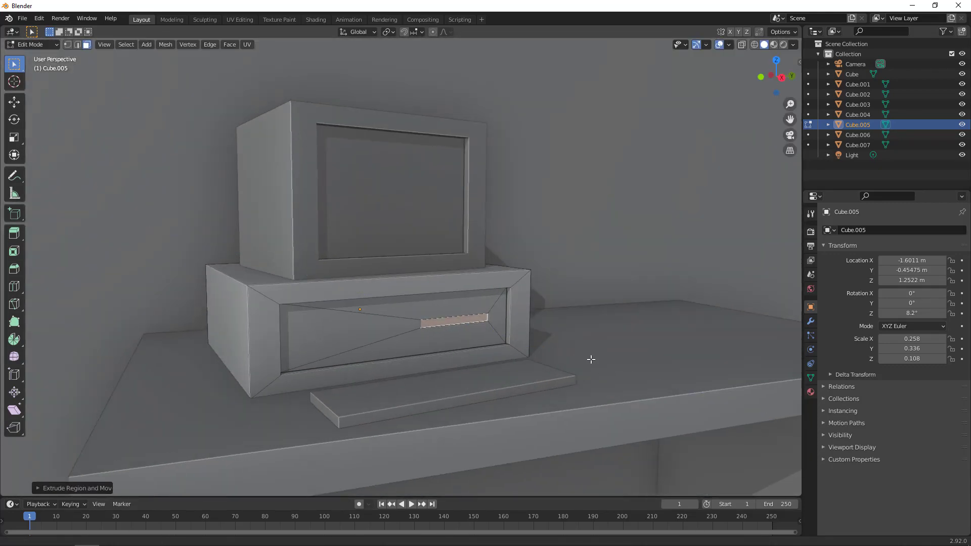
Inset the drive slot's back face slightly and shrink the inset a little along global Z.
scroll(518, 321, "up", 3)
middle_click_drag(590, 360, 507, 320)
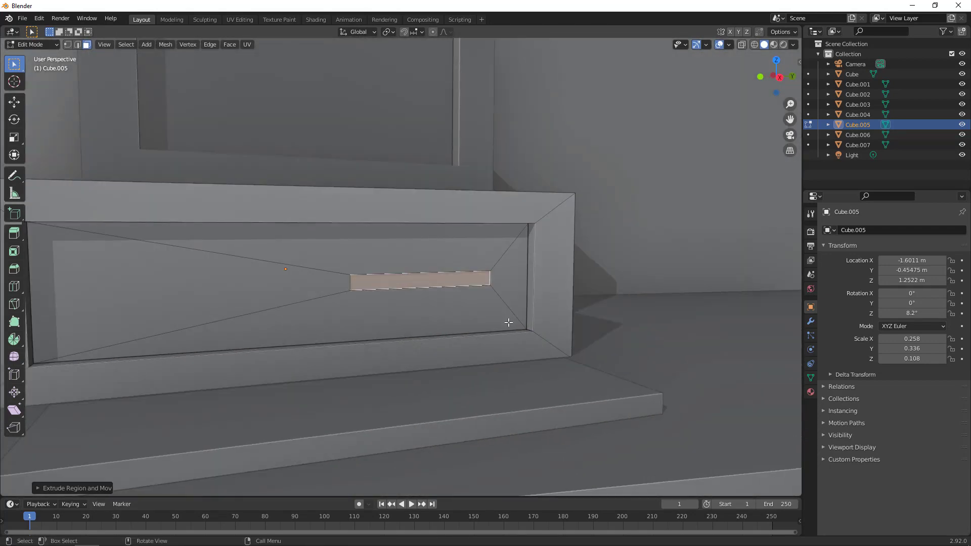
scroll(507, 321, "up", 5)
key("i")
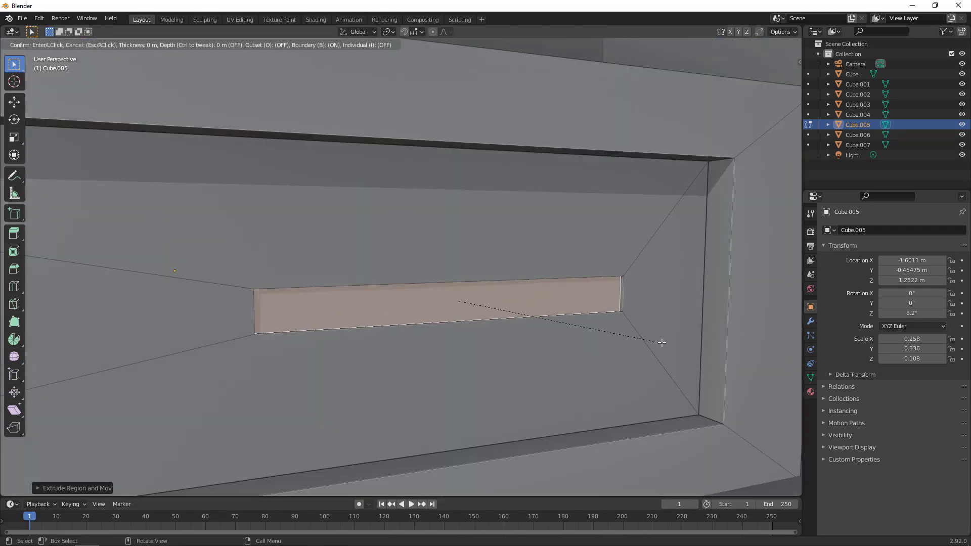
left_click(655, 342)
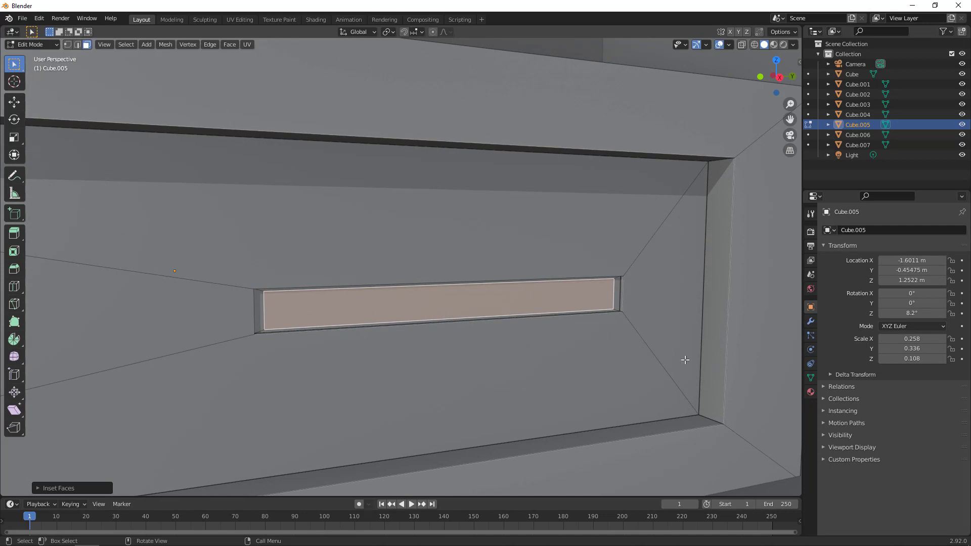
key("s")
key("z")
left_click(596, 339)
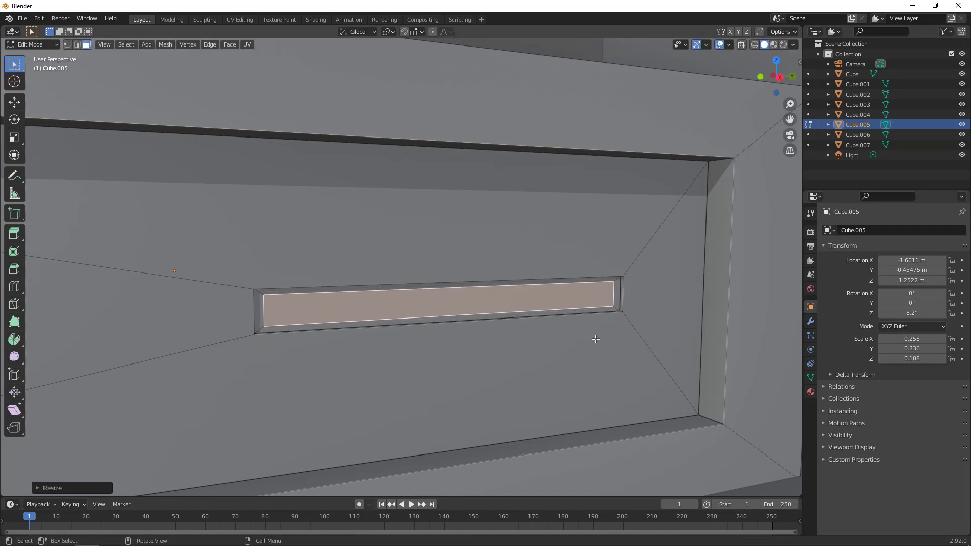
Extrude the inner slot face about 0.13 m outward as an open disc tray and return to Object Mode.
scroll(437, 294, "down", 2)
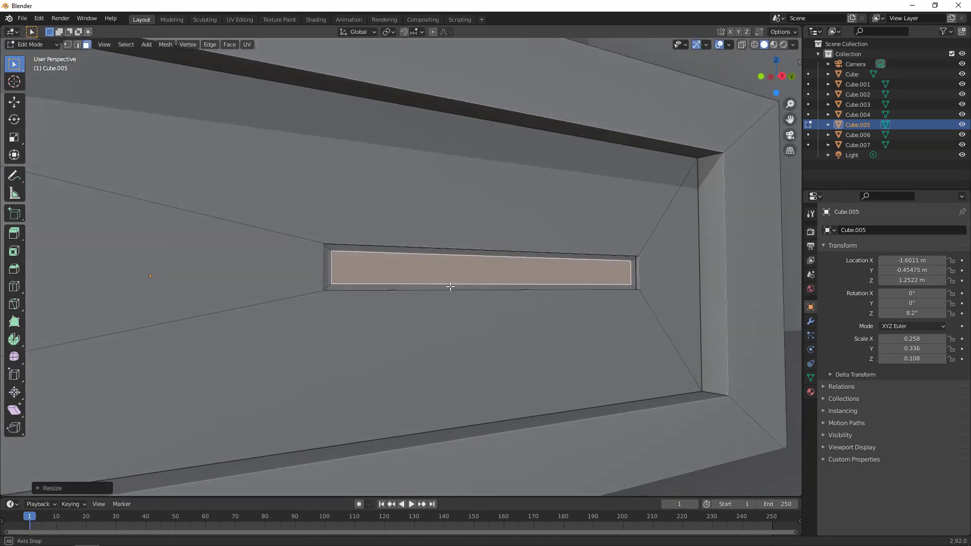
middle_click_drag(451, 273, 577, 348)
scroll(577, 348, "down", 3)
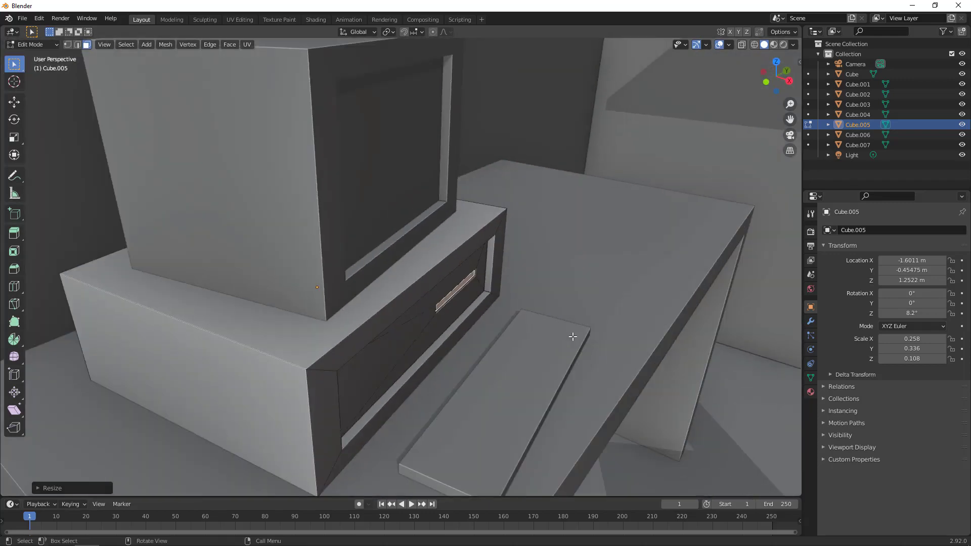
key("e")
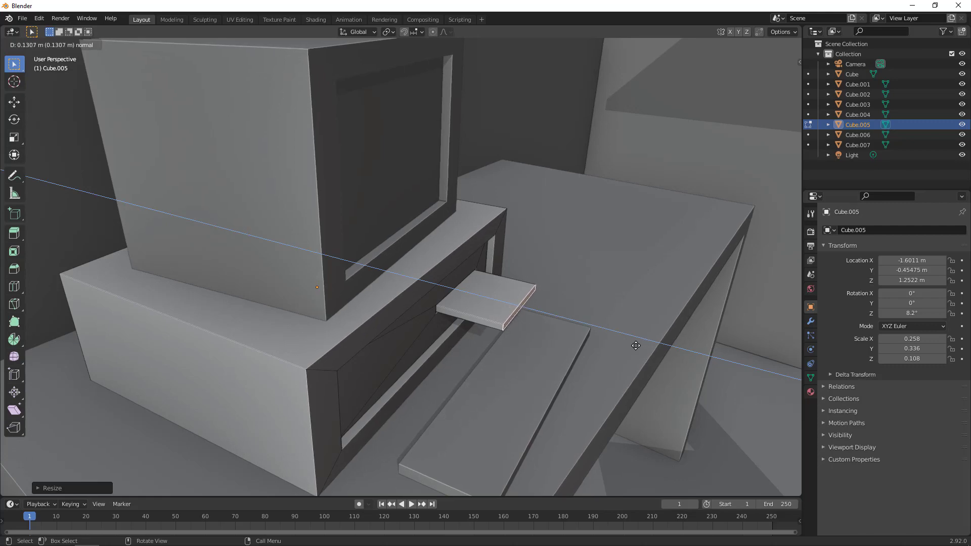
left_click(639, 344)
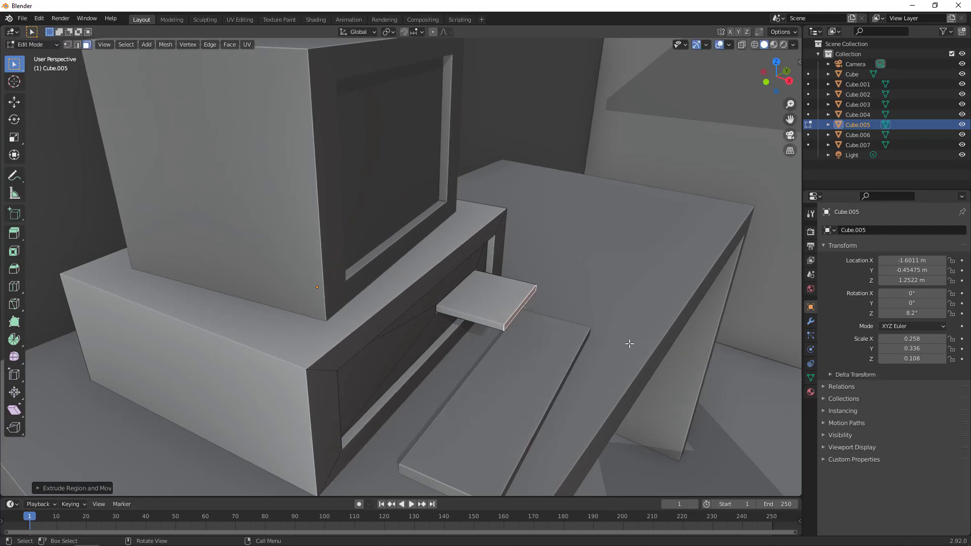
middle_click_drag(628, 342, 448, 300)
scroll(536, 320, "down", 4)
key("Tab")
Add a cylinder mesh to the room and raise it along global Z to about 1.9 m.
scroll(450, 303, "down", 5)
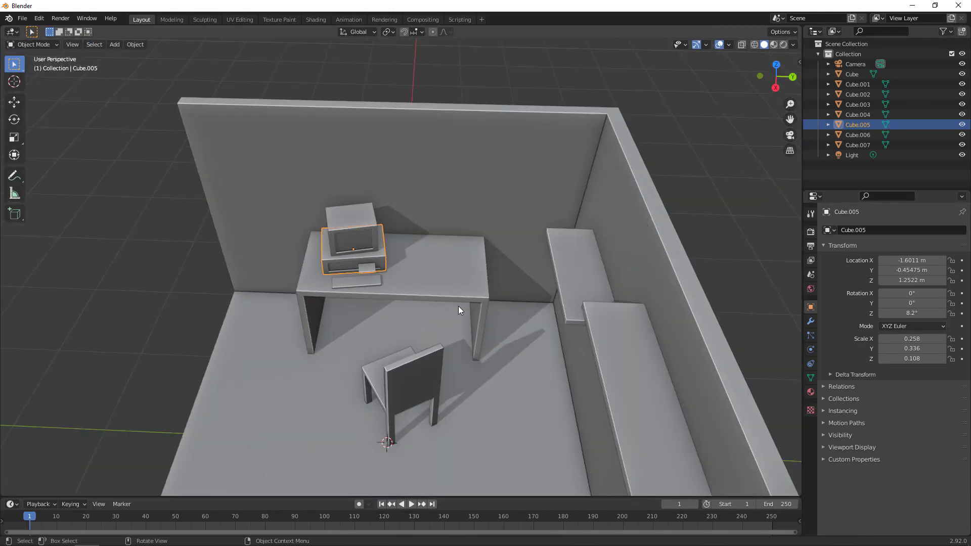
key("shift+a")
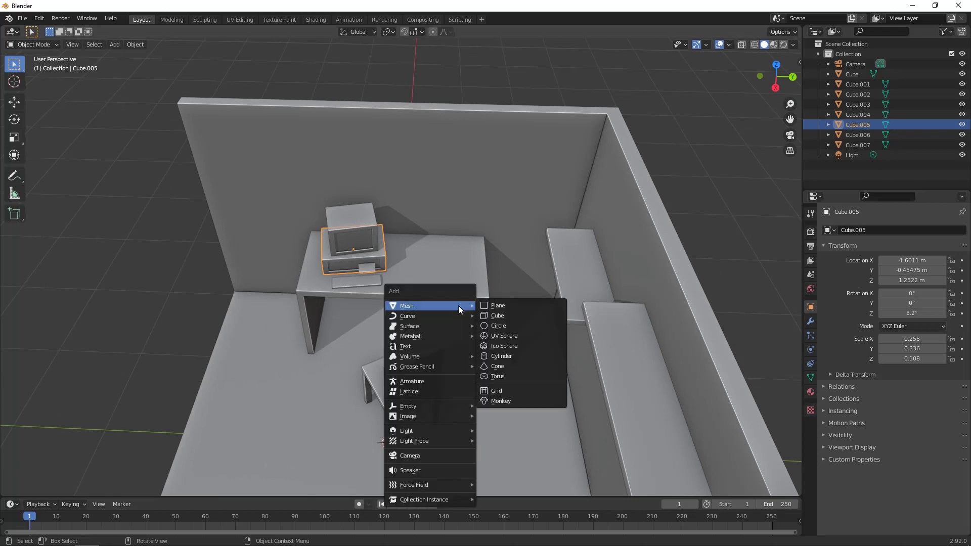
left_click(504, 356)
middle_click_drag(493, 368, 560, 363)
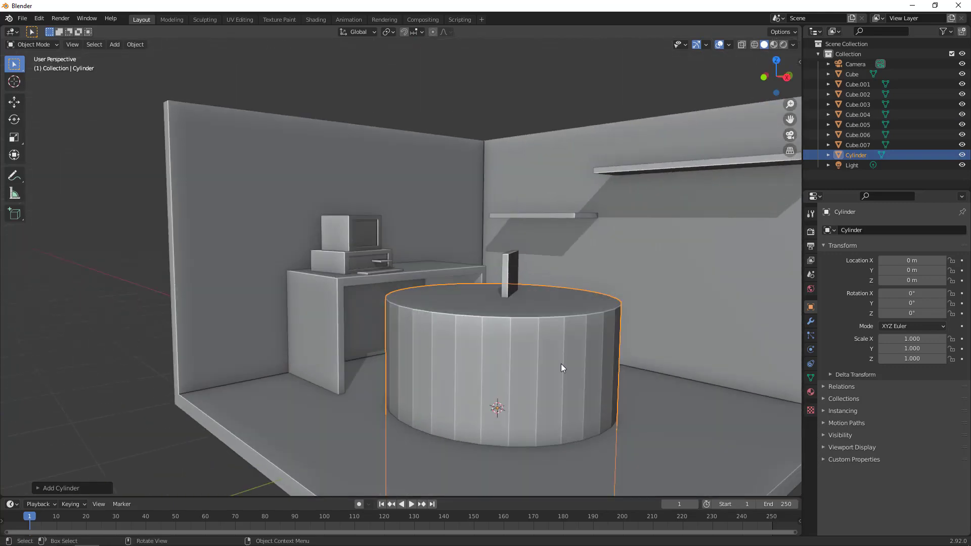
key("g")
key("z")
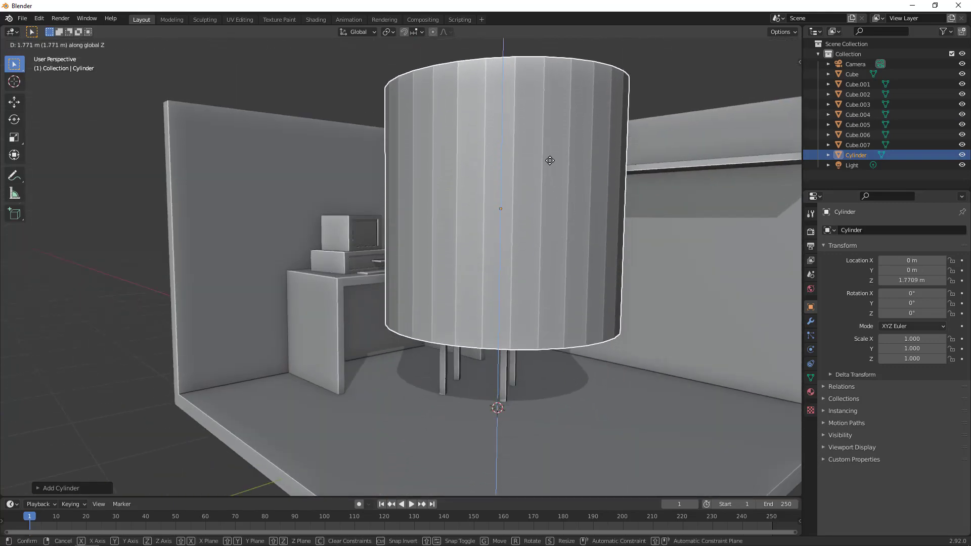
left_click(548, 158)
Scale the cylinder down uniformly to about 0.331.
middle_click_drag(548, 158, 583, 246)
key("s")
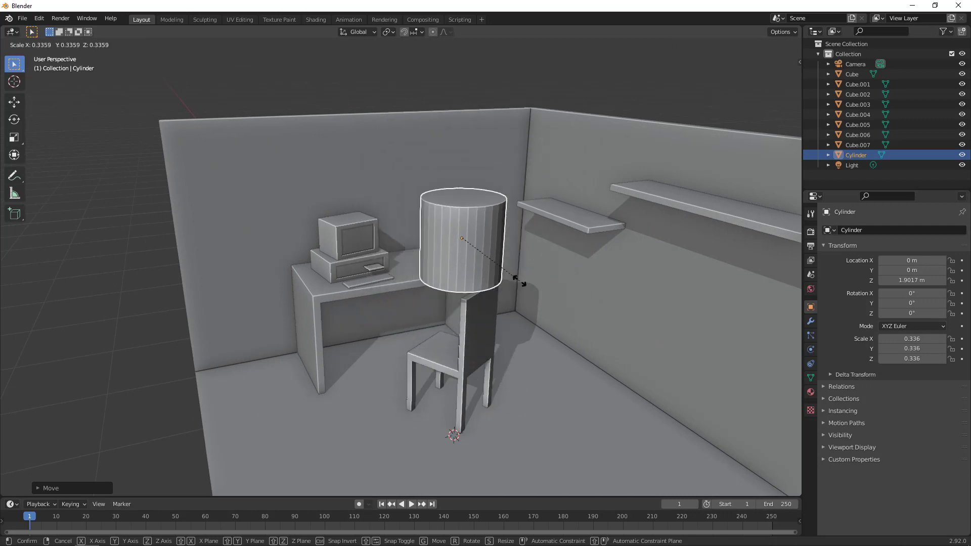
left_click(517, 282)
middle_click_drag(518, 282, 514, 218)
Shrink the cylinder's bottom face in Edit Mode to taper the sides into a bucket shape.
key("Tab")
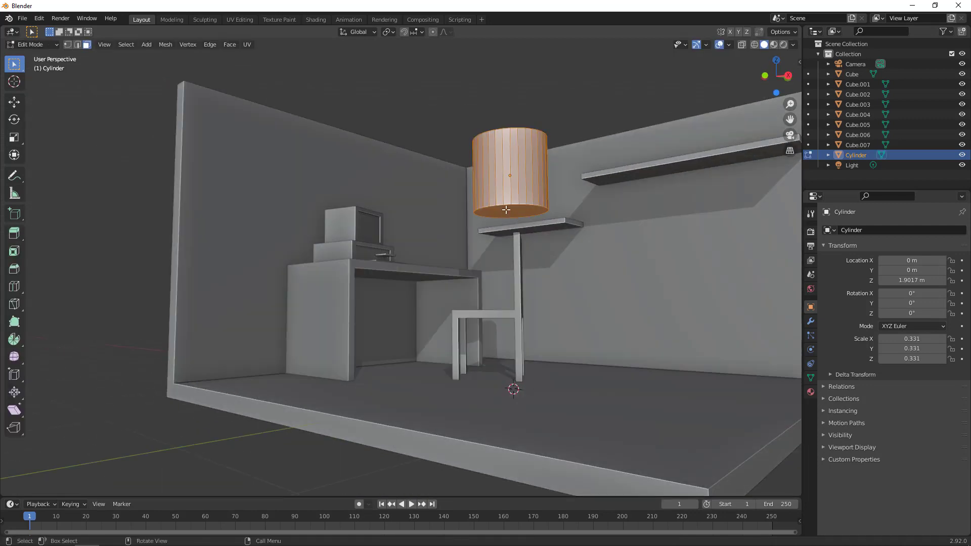
left_click(506, 210)
key("s")
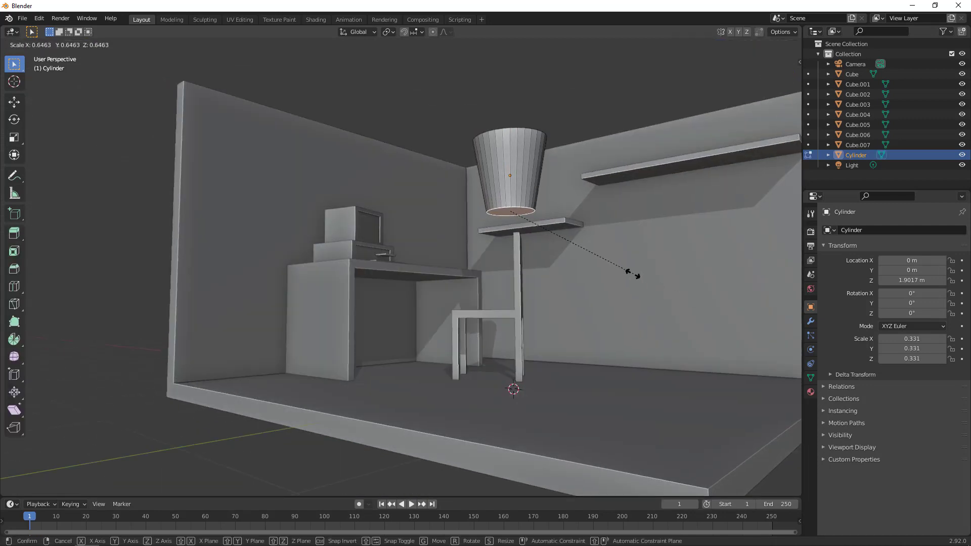
left_click(630, 272)
middle_click_drag(631, 271, 564, 323)
Inset the cylinder's top face to form a thin rim and extrude the inner face about 0.6 m downward.
left_click(466, 307)
middle_click_drag(466, 306, 535, 372)
scroll(535, 372, "up", 3)
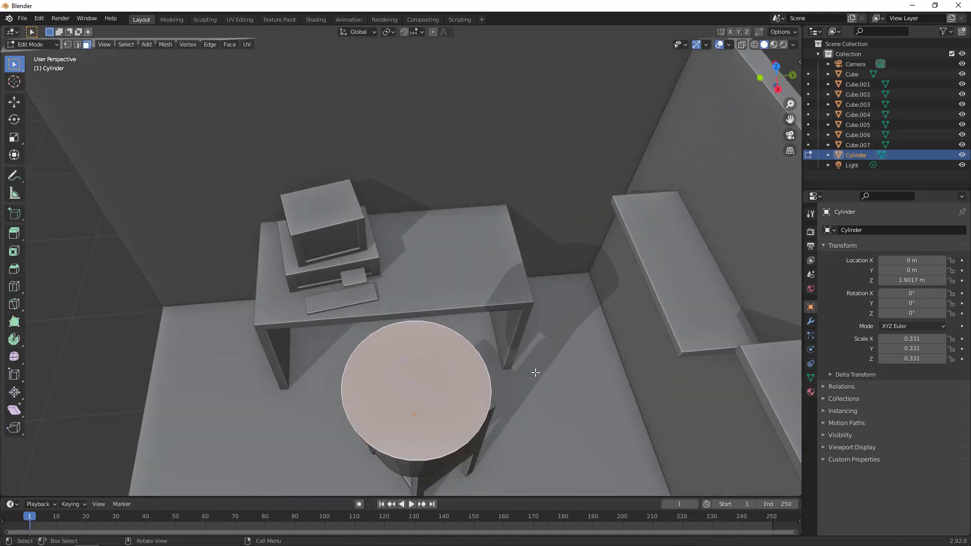
key("i")
left_click(549, 372)
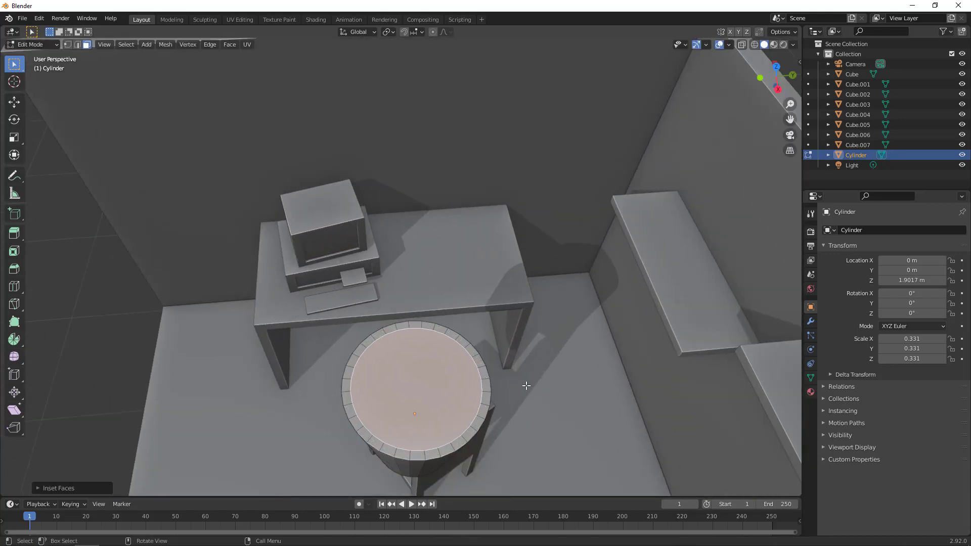
middle_click_drag(549, 372, 539, 359)
key("e")
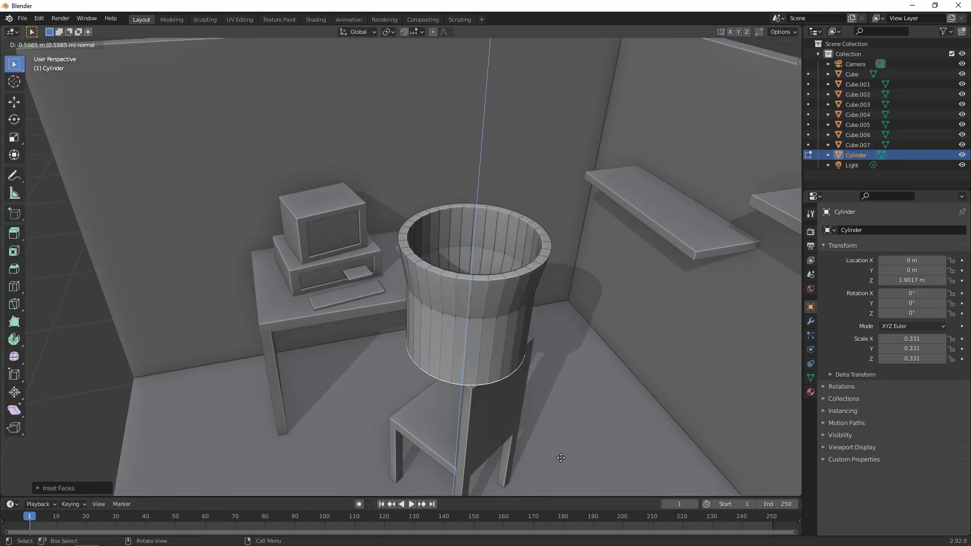
left_click(561, 458)
Scale the extruded inner bottom face down to fit inside the tapered outer wall and return to Object Mode.
middle_click_drag(598, 417, 678, 392)
key("s")
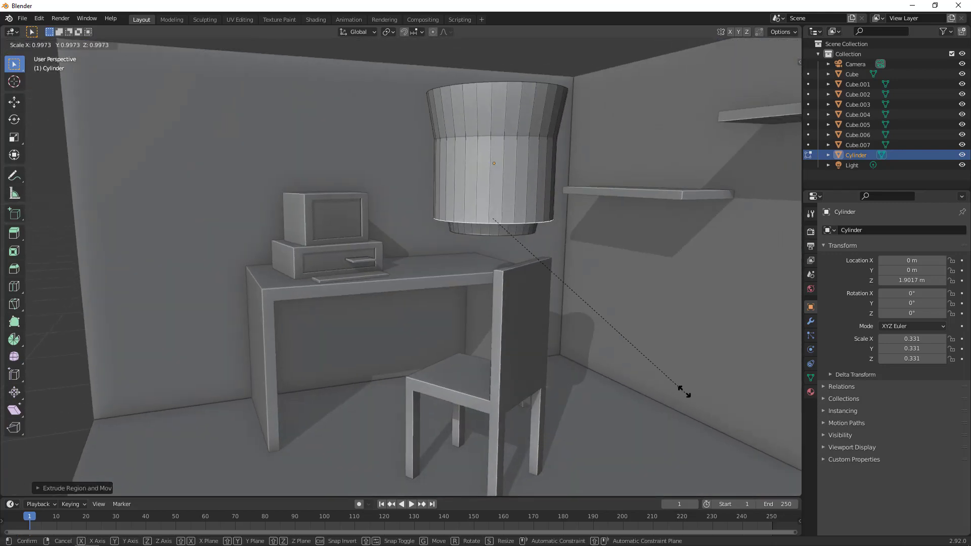
left_click(615, 348)
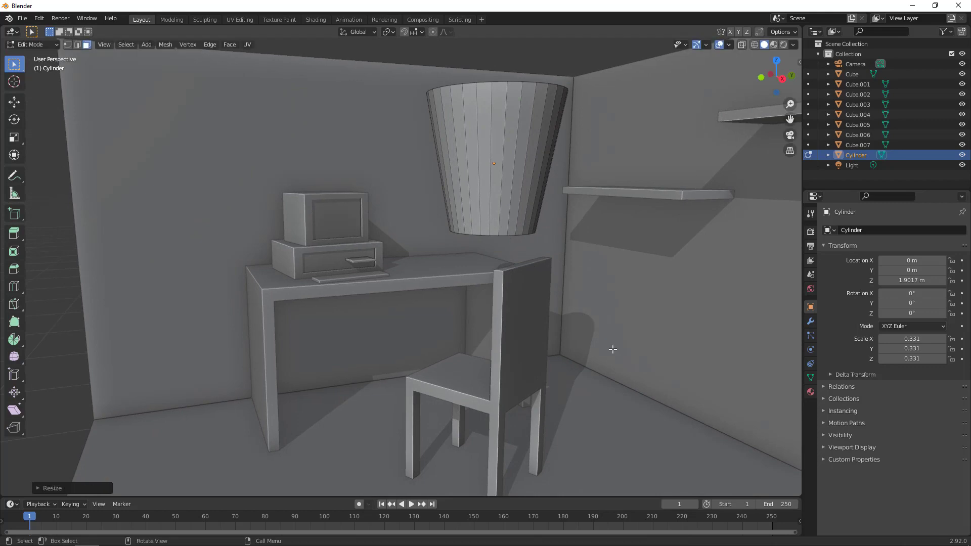
middle_click_drag(615, 349, 554, 370)
key("Tab")
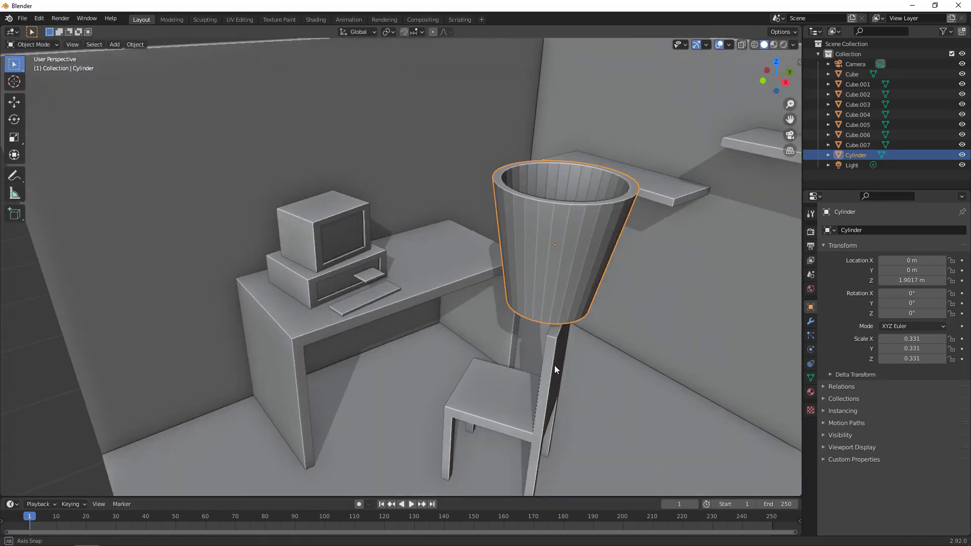
Move the bucket in top view to about X -1.36 m, Y 0.52 m, above the table.
key("KP_7")
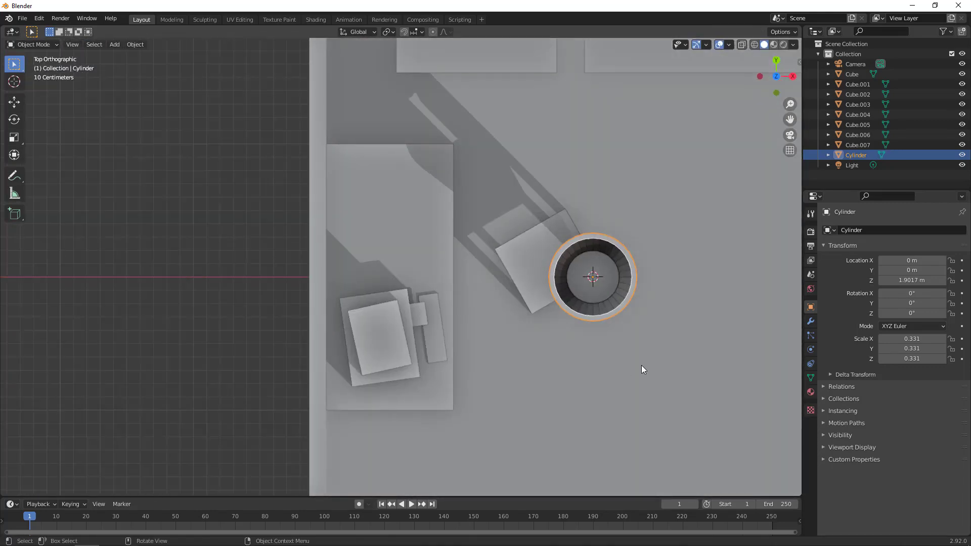
key("g")
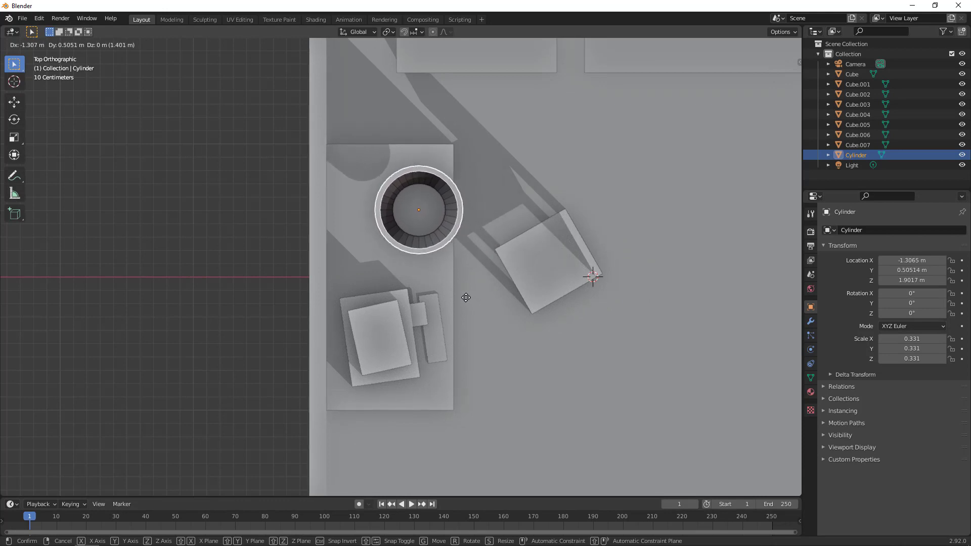
left_click(459, 296)
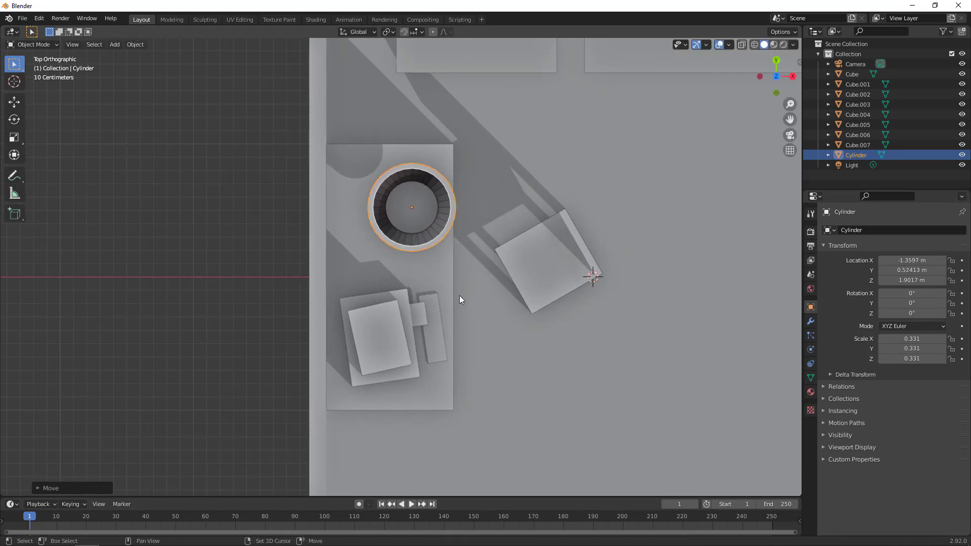
Duplicate the bucket to about X -1.23 m, Y 0.60 m and lower the copy along global Z to about 0.43 m.
key("shift+d")
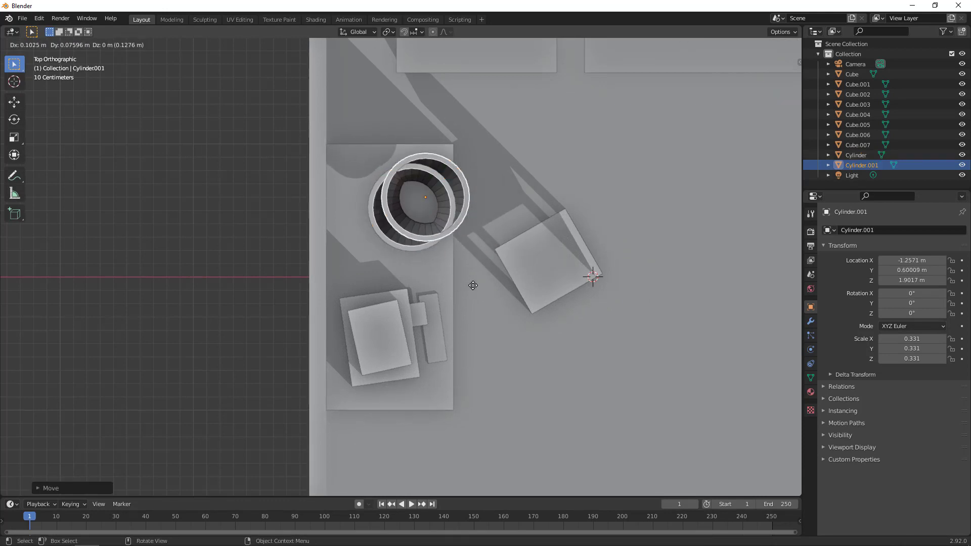
left_click(477, 285)
middle_click_drag(477, 285, 536, 257)
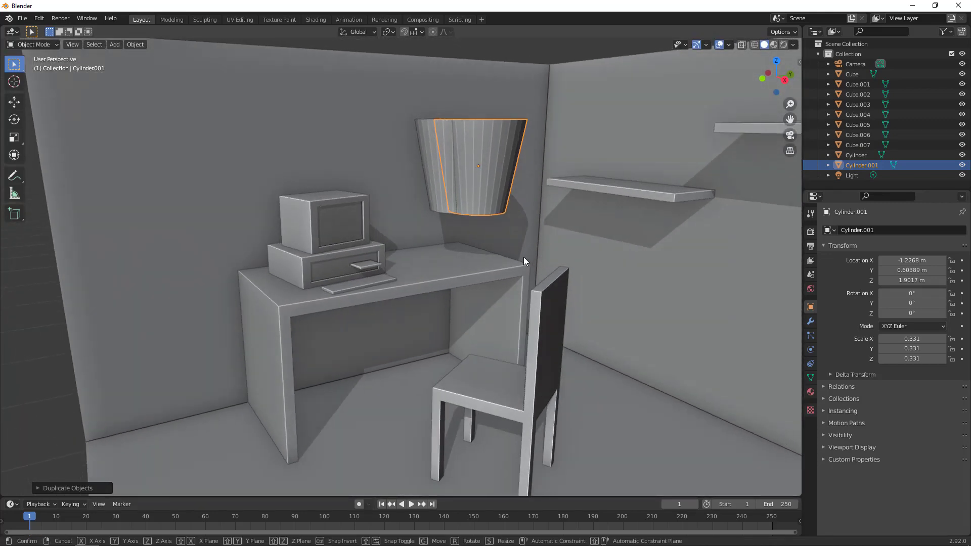
key("g")
key("z")
left_click(508, 452)
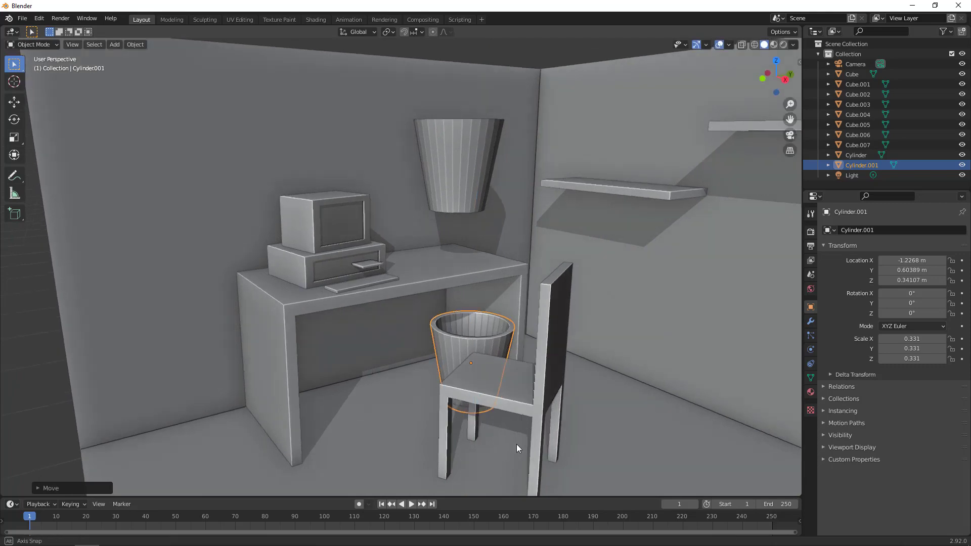
mouse_move(517, 444)
middle_mouse_down()
mouse_move(537, 417)
mouse_move(521, 432)
middle_mouse_up()
key("g")
key("z")
left_click(526, 424)
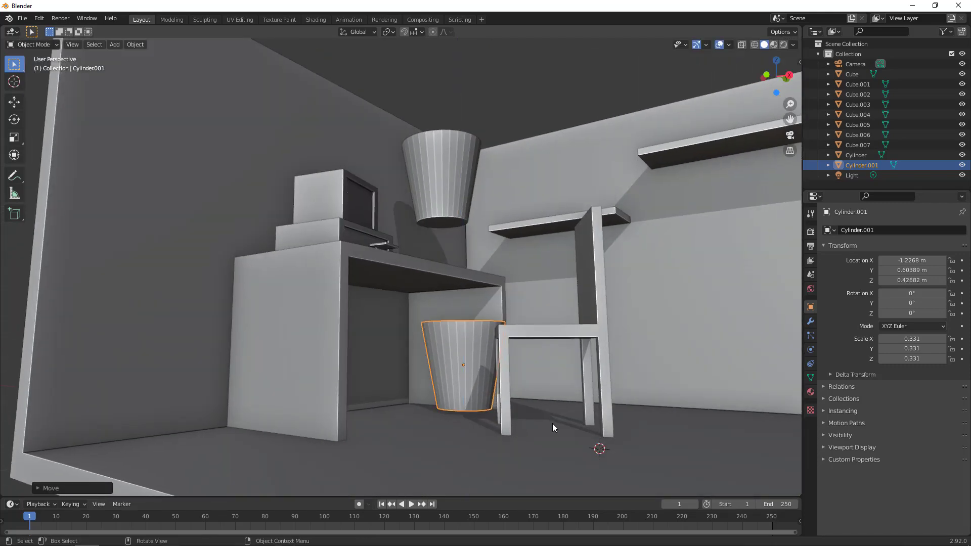
Scale the duplicated bucket to about 0.262 and lower it along global Z to about 0.32 m onto the floor.
key("s")
left_click(528, 422)
key("g")
key("z")
left_click(528, 423)
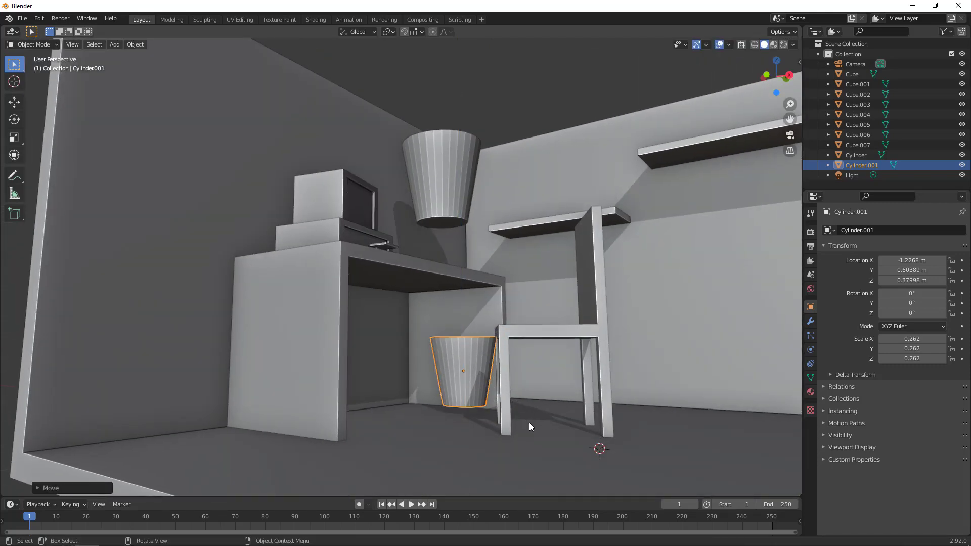
key("KP_3")
key("g")
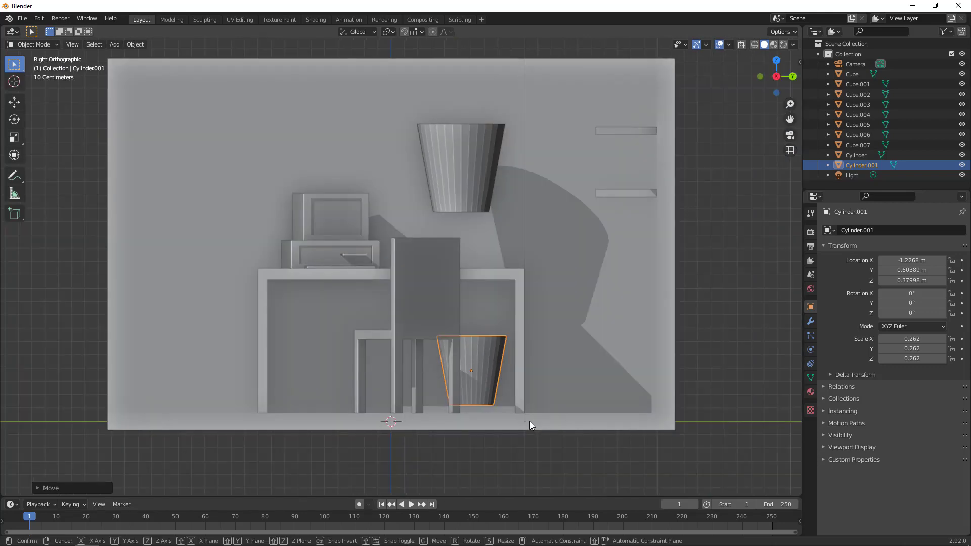
key("z")
left_click(531, 429)
Move the floor bucket beneath the table to about X -1.40 m, Y 0.47 m.
key("KP_7")
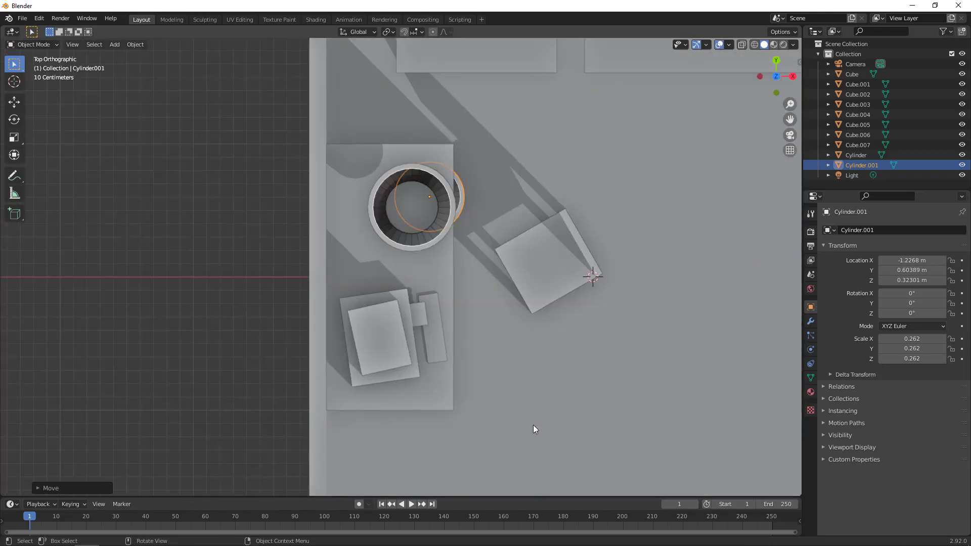
key("g")
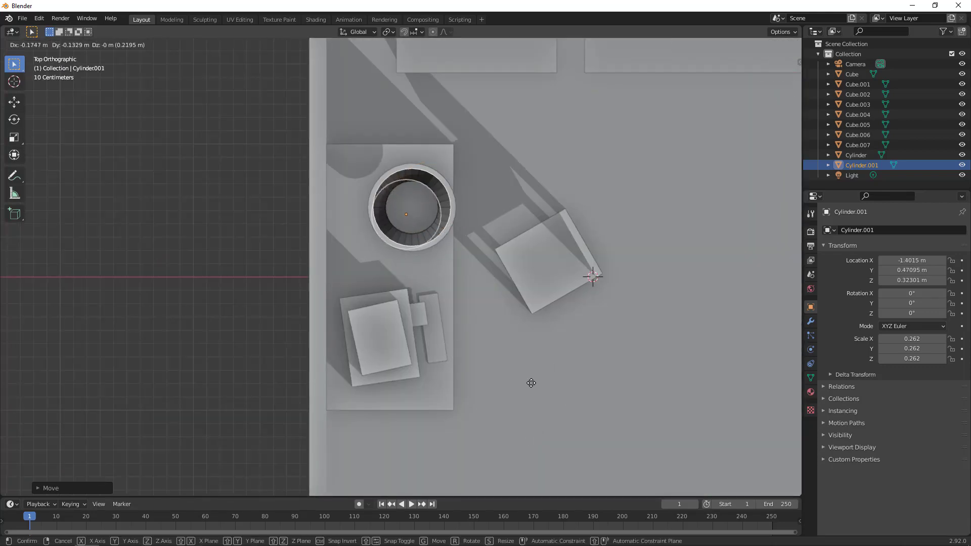
left_click(531, 383)
Shrink the bucket above the table to cup size at about 0.106 and stretch it along global Z.
middle_click_drag(531, 382, 477, 202)
left_click(477, 202)
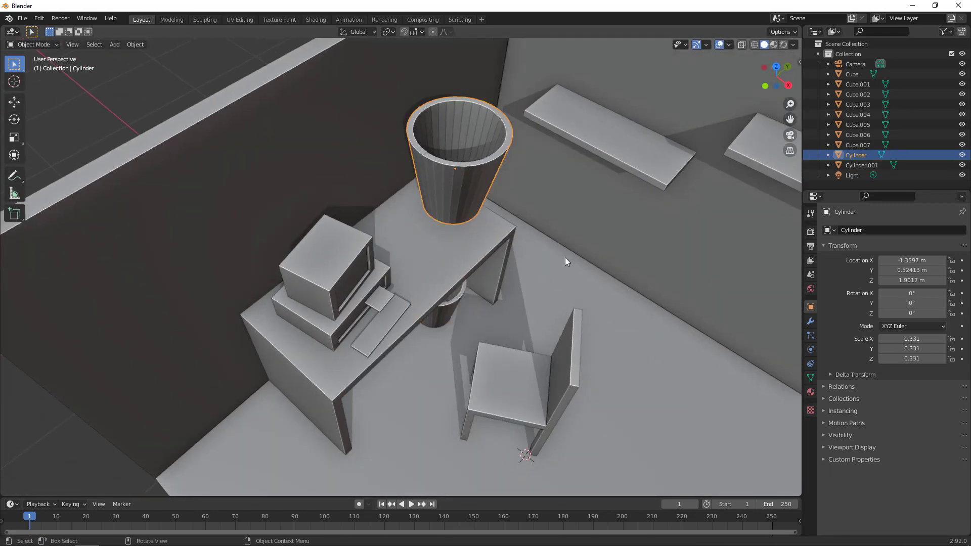
key("s")
left_click(506, 233)
key("s")
key("z")
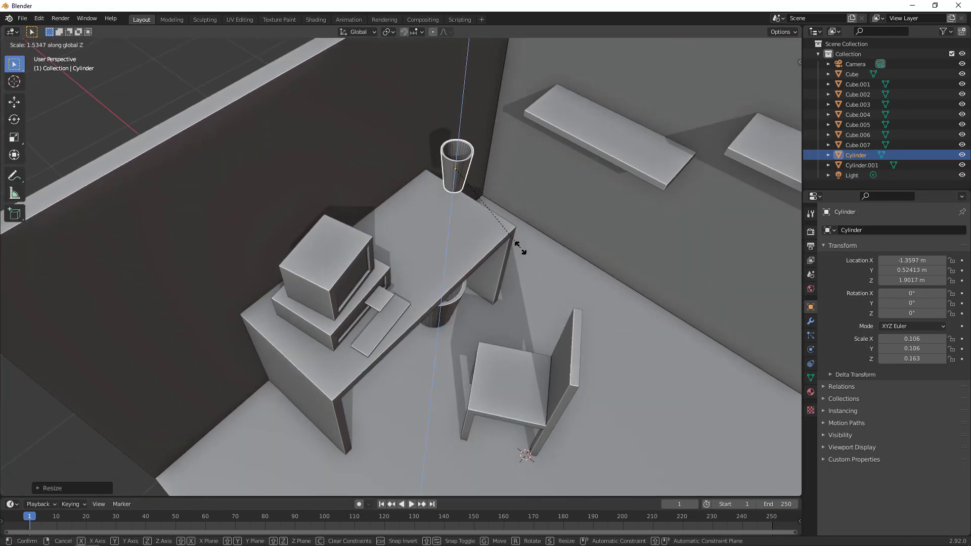
left_click(523, 257)
Scale the cup's width down to about 0.082 and lower it along global Z to about 1.27 m onto the tabletop.
key("KP_3")
key("s")
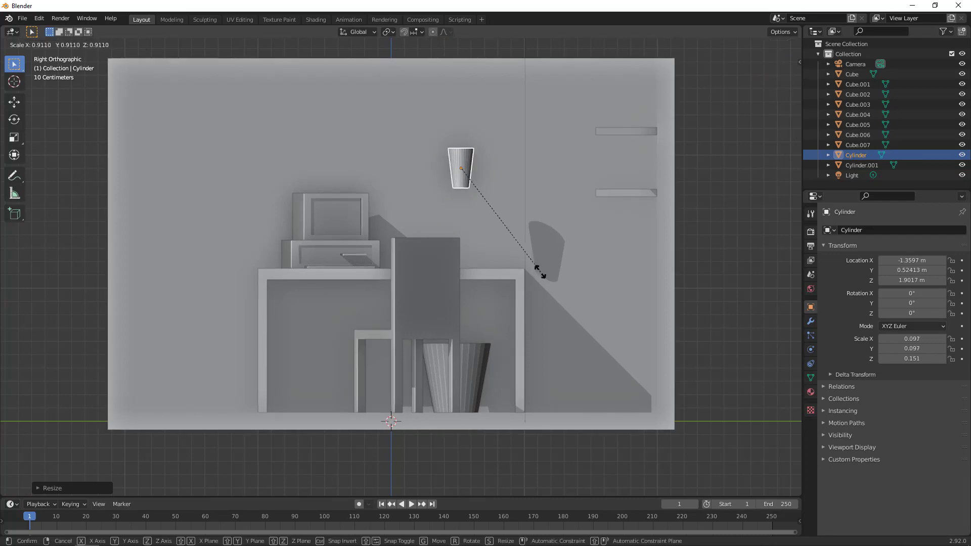
left_click(525, 265)
key("g")
key("z")
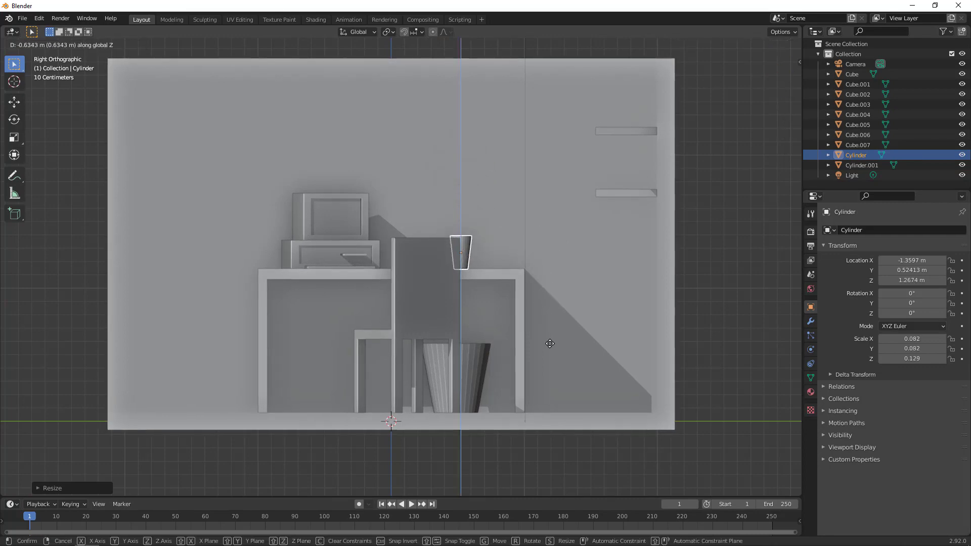
left_click(550, 339)
Slide the cup across the tabletop in top view to about X -1.50 m, Y 0.51 m.
key("KP_7")
key("g")
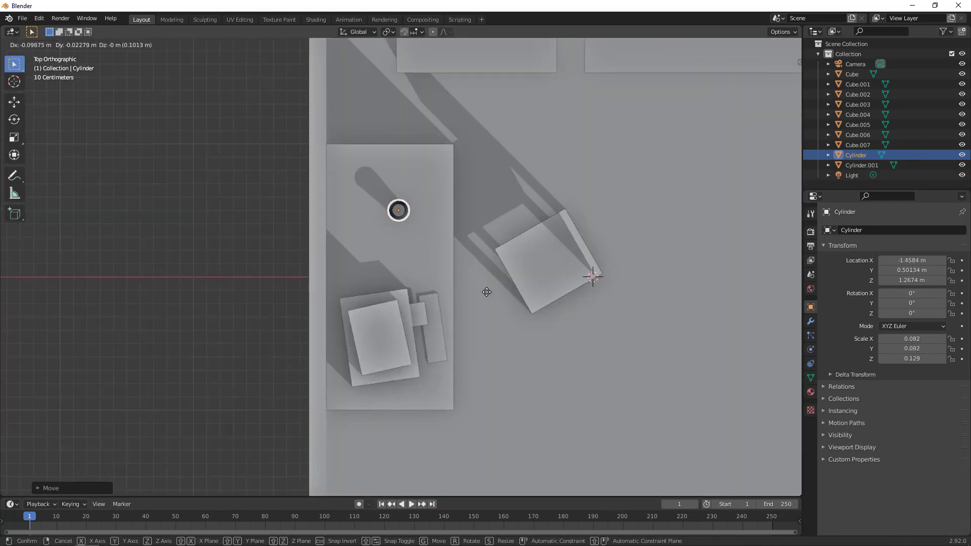
left_click(486, 294)
Deselect the cup and examine the furnished room from several angles and distances.
middle_click_drag(511, 302, 491, 323)
scroll(445, 313, "down", 3)
middle_click_drag(492, 324, 475, 294, "shift")
left_click(592, 280)
middle_click_drag(581, 282, 448, 326)
scroll(473, 287, "up", 3)
scroll(441, 321, "up", 3)
scroll(443, 301, "down", 3)
scroll(417, 293, "down", 3)
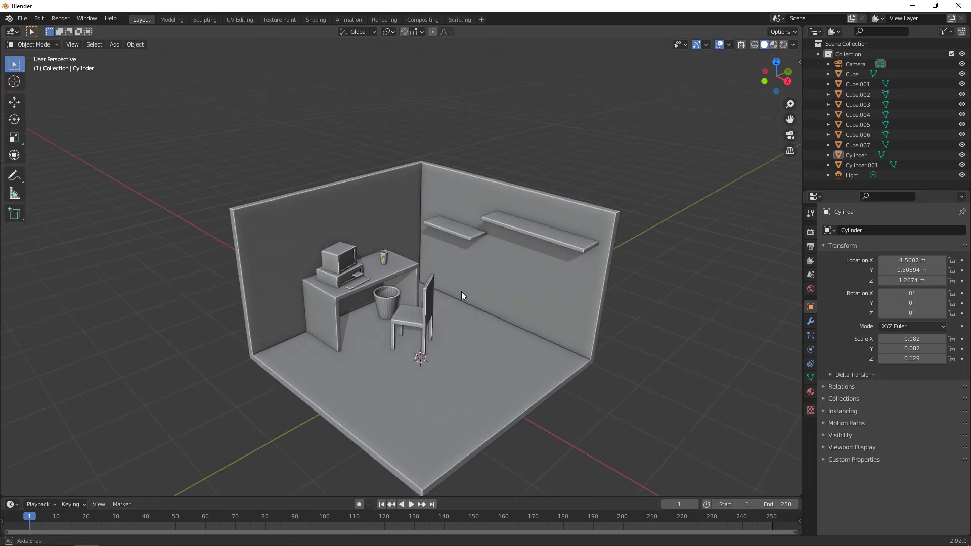
mouse_move(461, 292)
middle_mouse_down()
mouse_move(484, 281)
mouse_move(433, 289)
mouse_move(434, 302)
mouse_move(459, 296)
middle_mouse_up()
Select the chair and switch the viewport to Material Preview shading.
left_click(418, 318)
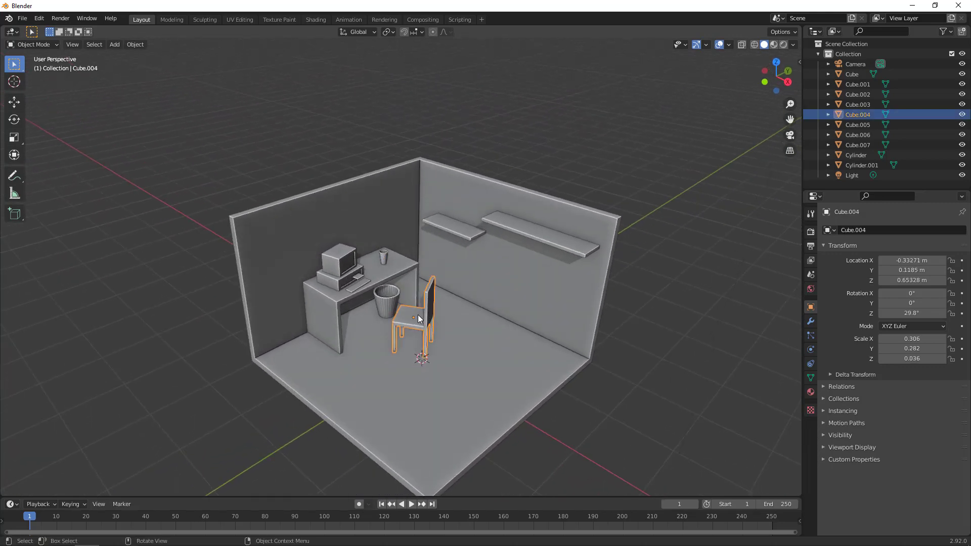
left_click(773, 45)
middle_click_drag(586, 197, 465, 269)
scroll(431, 274, "up", 5)
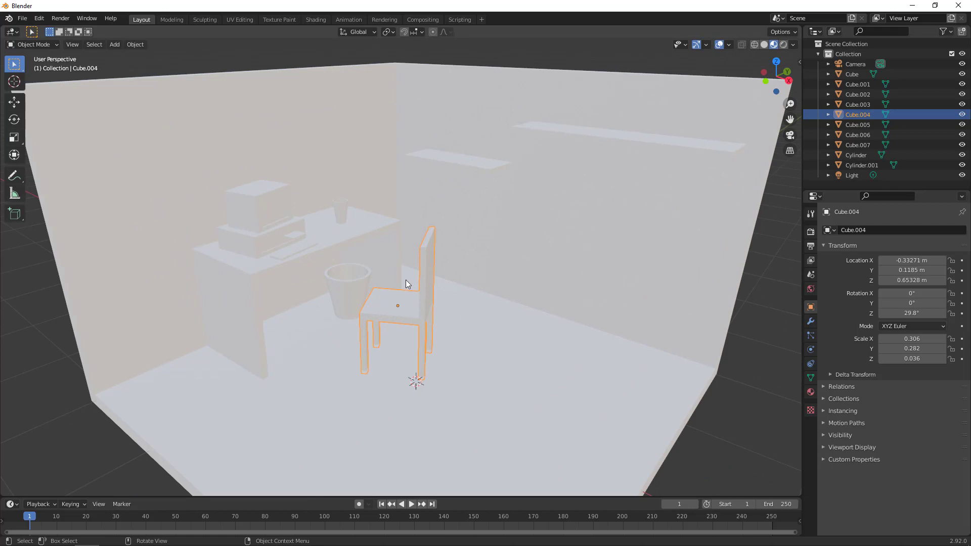
Give the chair a new material named Wood with a darkened orange-brown base color of hue 0.057 and saturation 0.712.
left_click(809, 392)
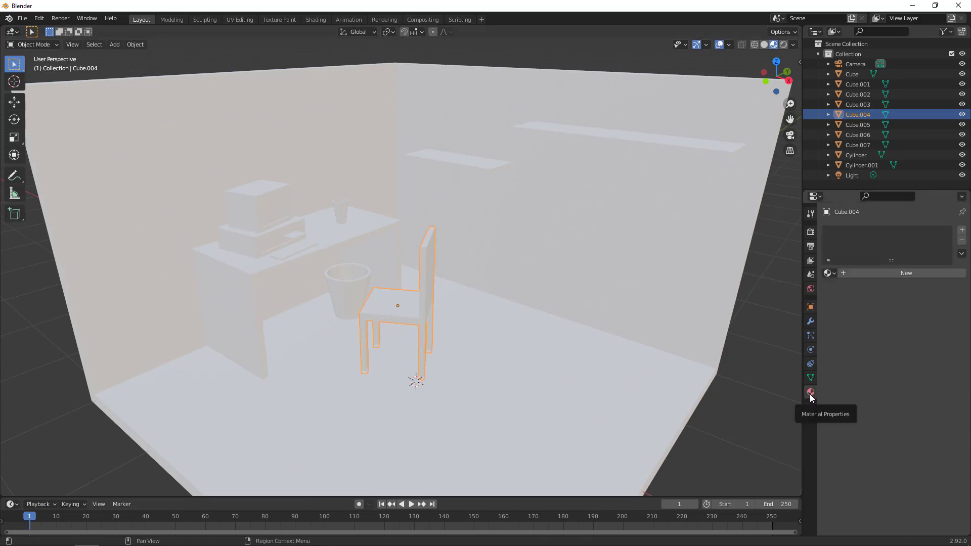
left_click(893, 275)
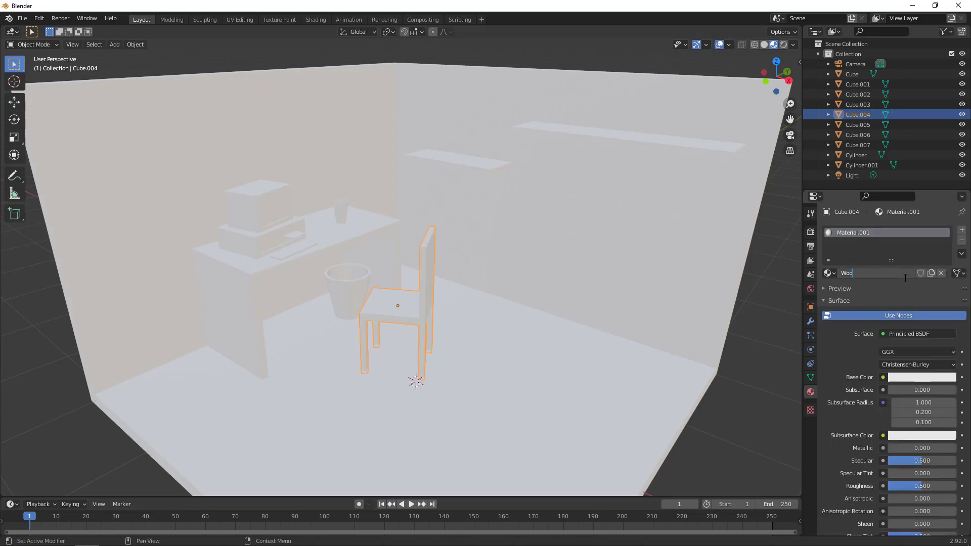
left_click(902, 377)
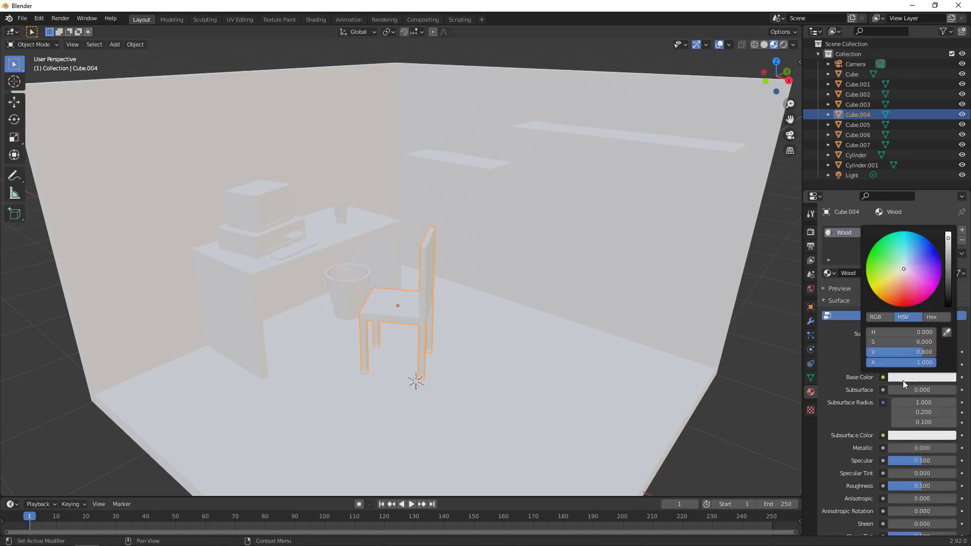
left_click_drag(905, 266, 897, 284)
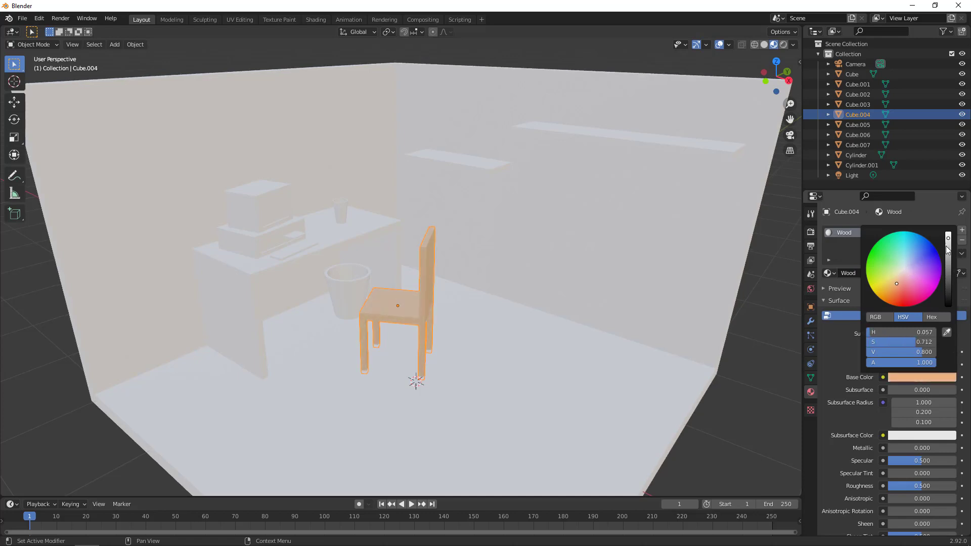
left_click_drag(947, 250, 948, 253)
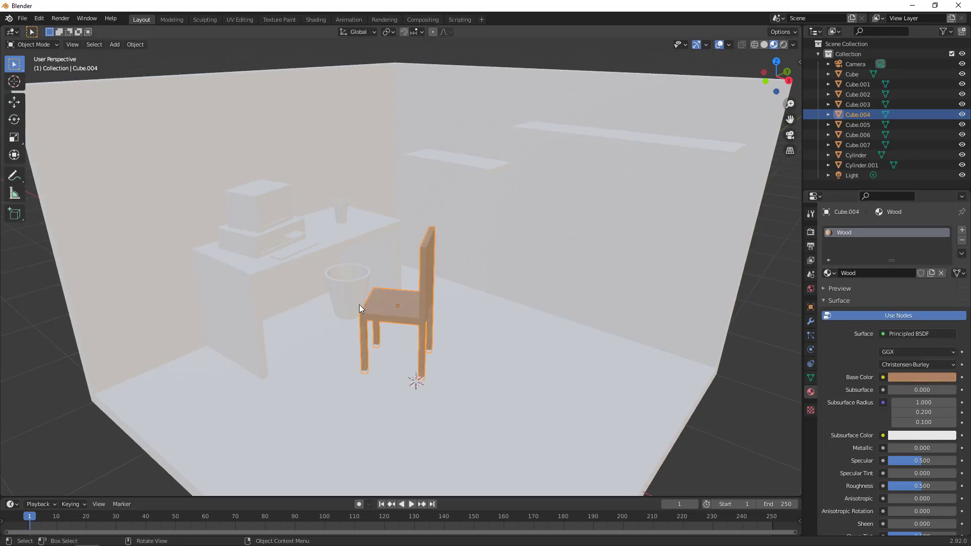
Assign the existing Wood material to the short and the long wall shelves.
left_click(445, 162)
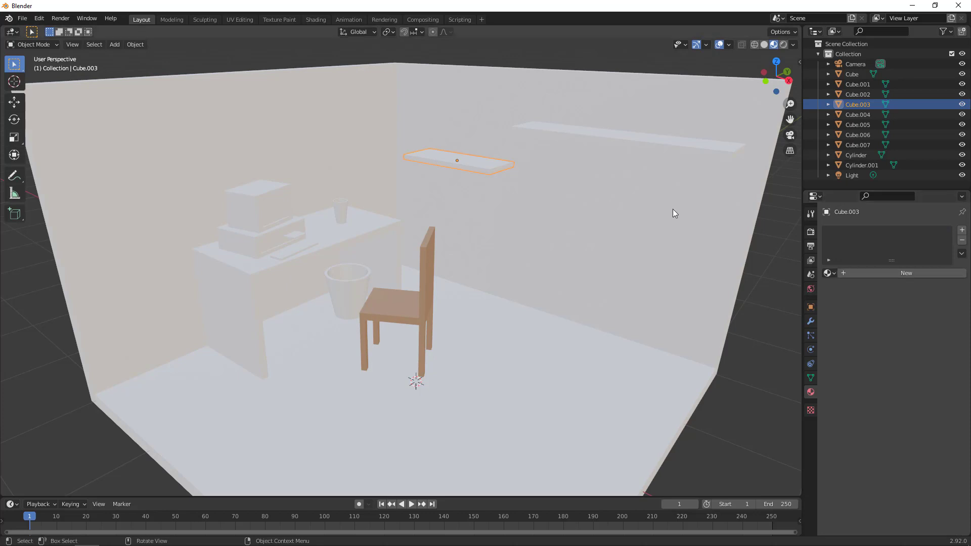
left_click(829, 273)
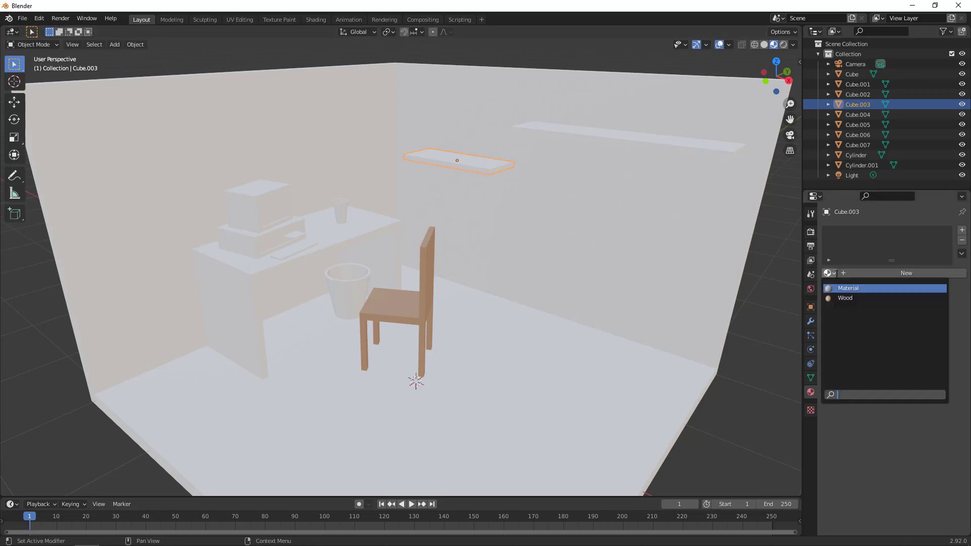
left_click(844, 298)
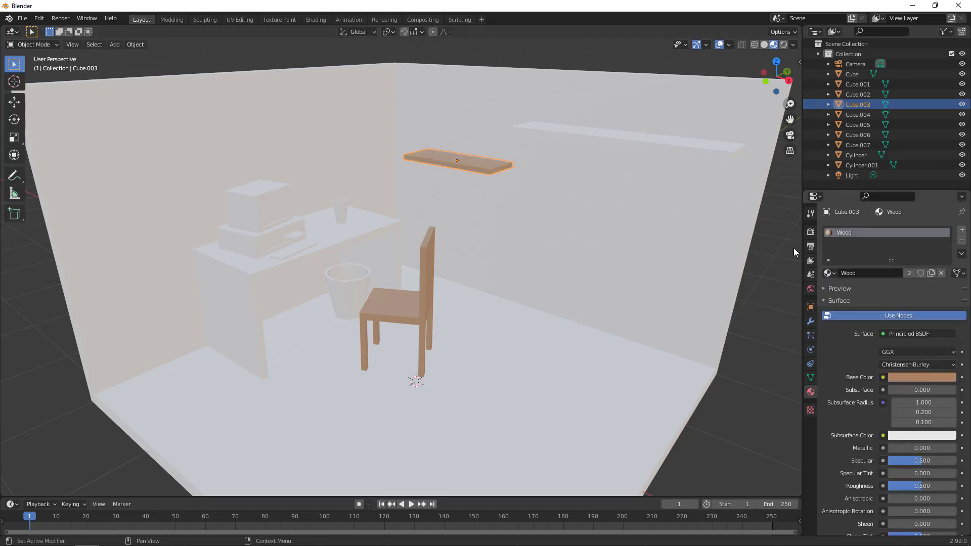
left_click(649, 139)
left_click(829, 273)
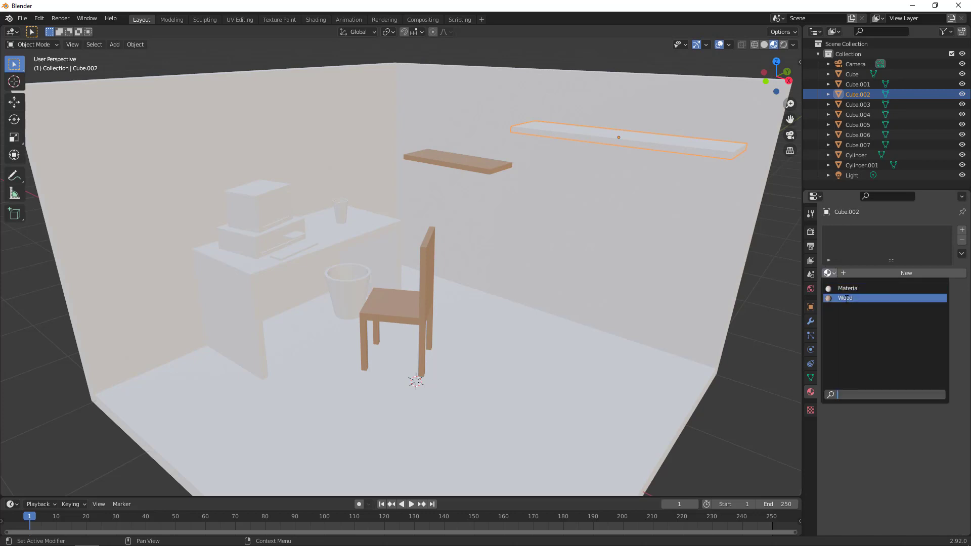
left_click(844, 297)
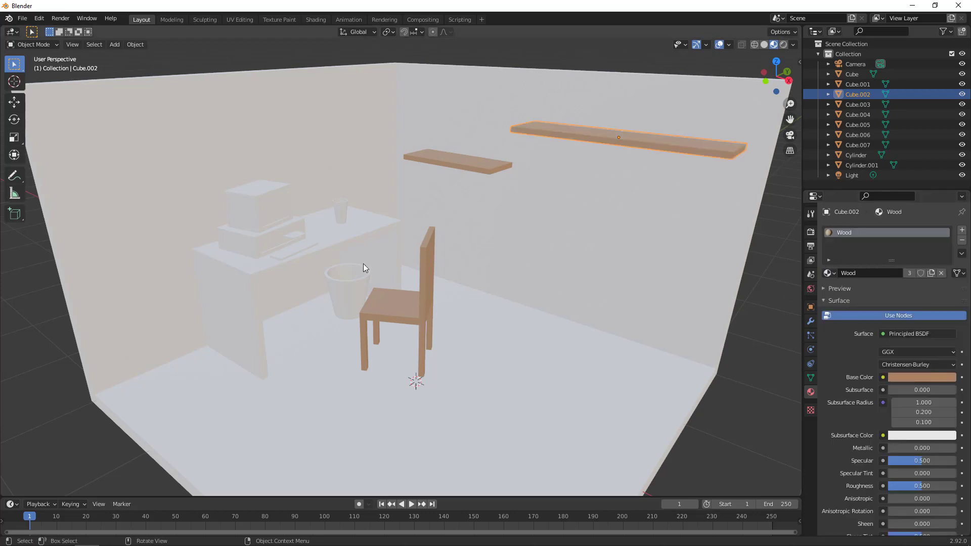
Assign the existing Wood material to the table.
left_click(829, 273)
left_click(859, 299)
middle_click_drag(642, 287, 338, 283)
scroll(337, 283, "down", 5)
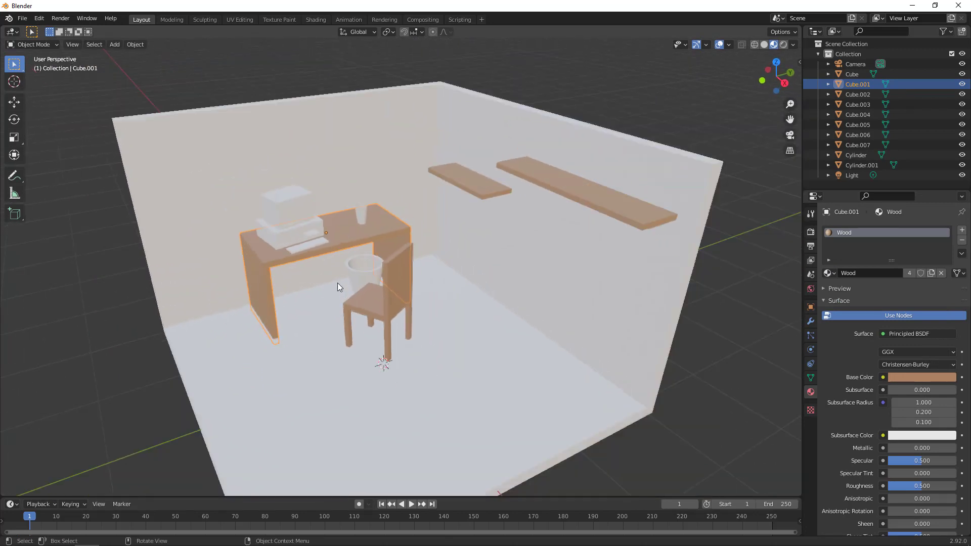
Add a second material named Wall to the room and darken its base color to a grey with value 0.517.
left_click(508, 269)
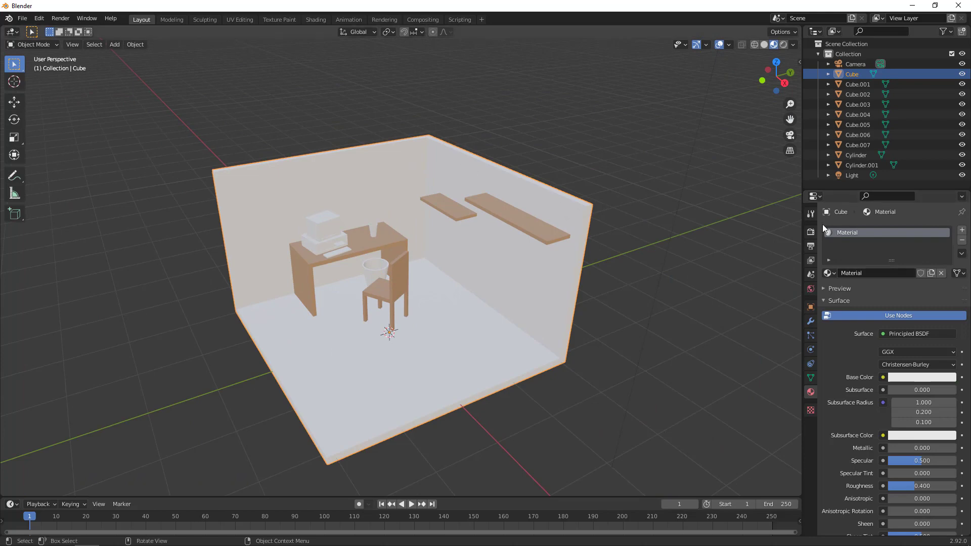
left_click(962, 230)
left_click(859, 293)
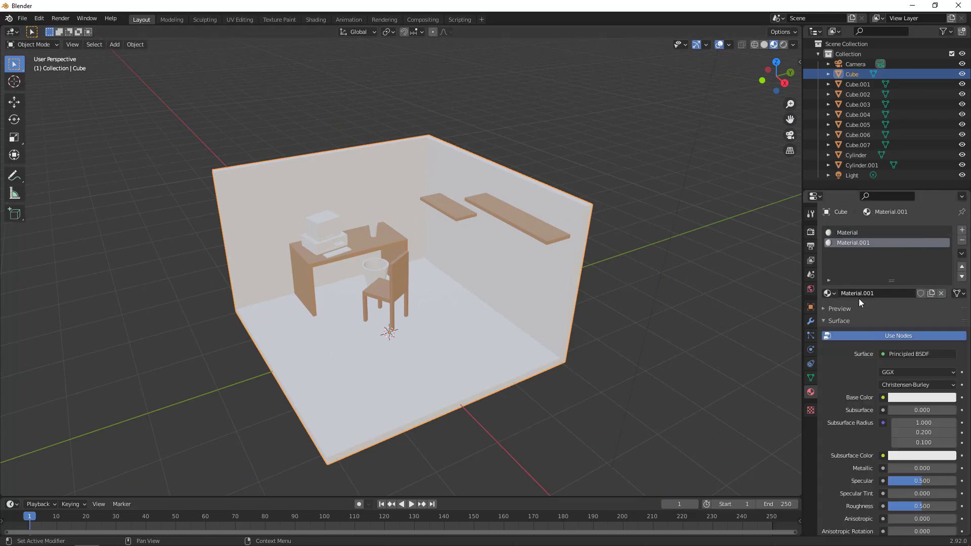
left_click(866, 292)
type("Wall")
key("Return")
left_click(903, 396)
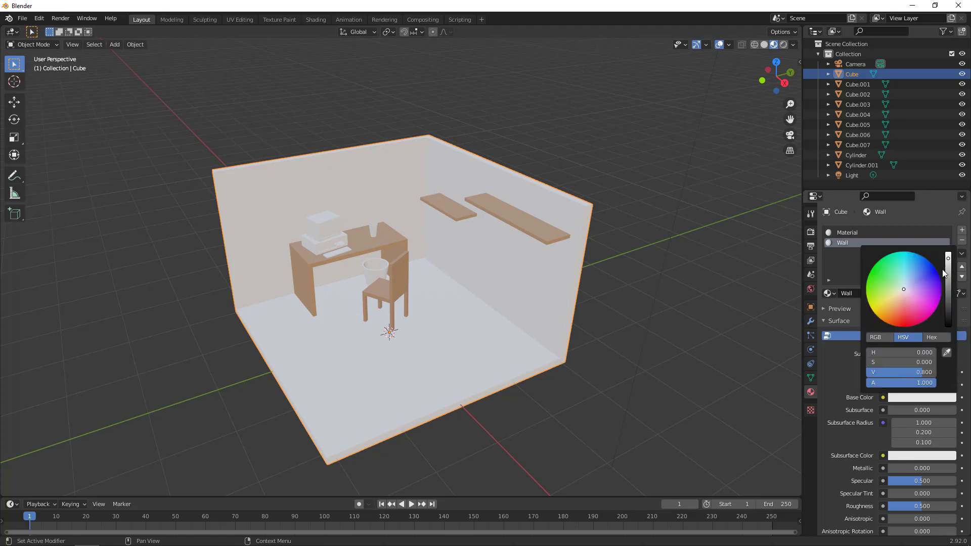
left_click_drag(945, 273, 948, 271)
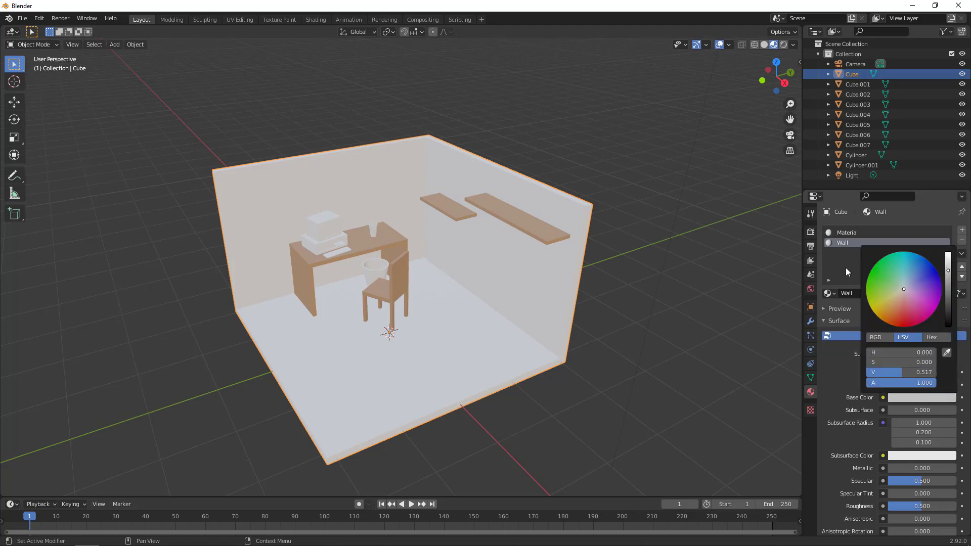
Remove the original Material slot from the room, keeping only Wall.
mouse_move(518, 283)
middle_mouse_down()
mouse_move(531, 284)
mouse_move(510, 287)
middle_mouse_up()
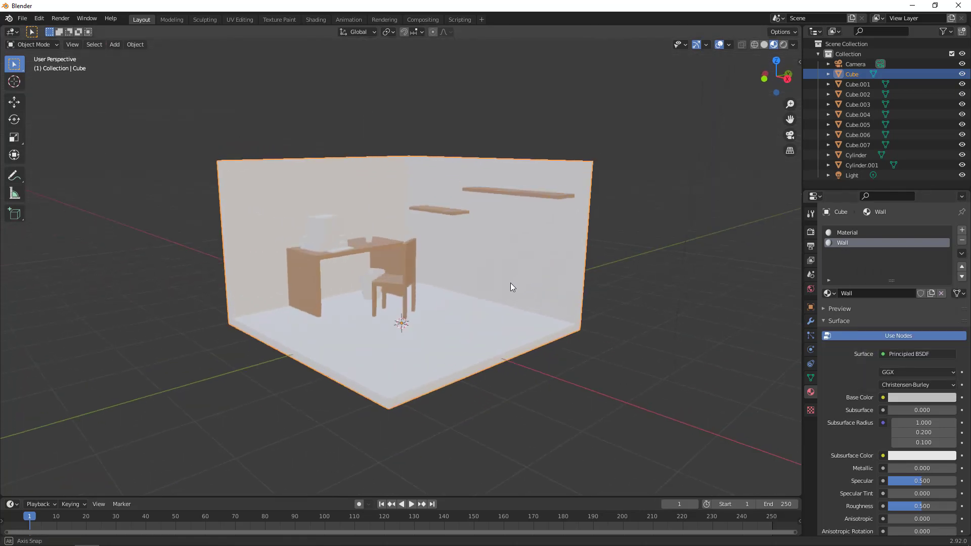
left_click(852, 230)
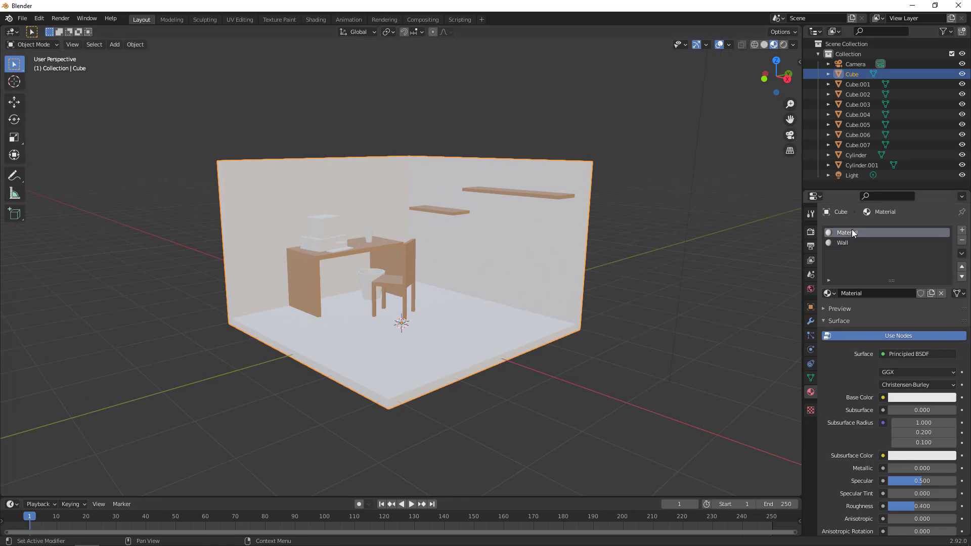
left_click(961, 241)
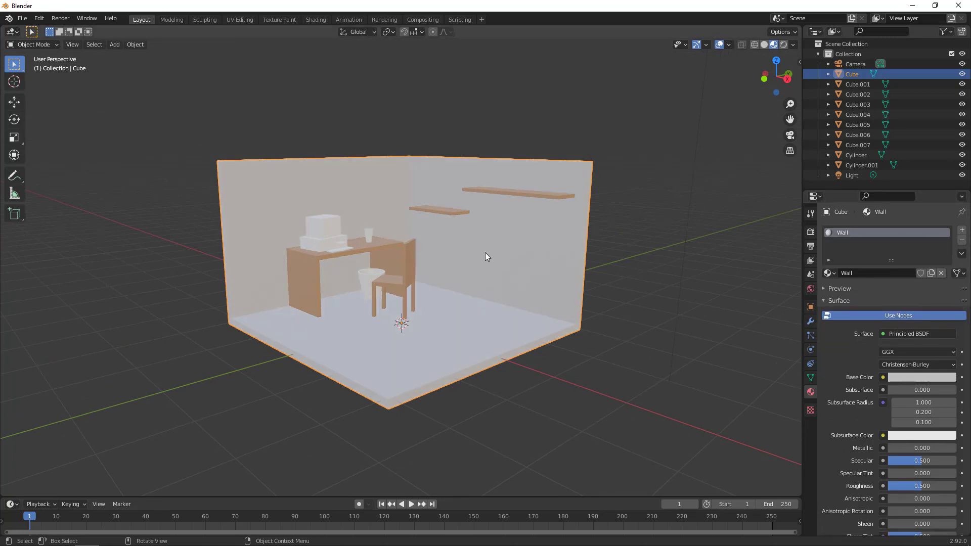
Give the bin a new material with a pinkish-red base color.
scroll(485, 255, "up", 10)
left_click(335, 281)
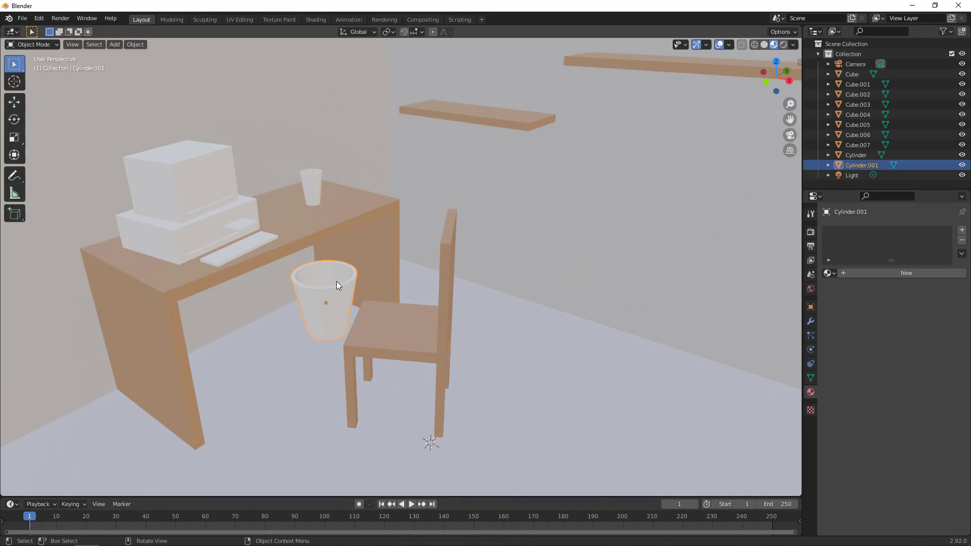
left_click(899, 271)
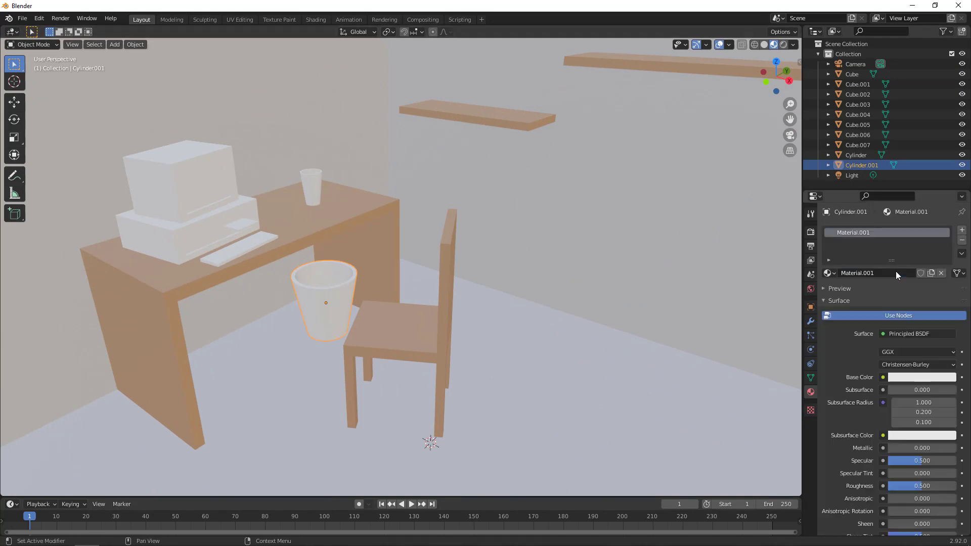
left_click(905, 378)
left_click_drag(898, 282, 901, 302)
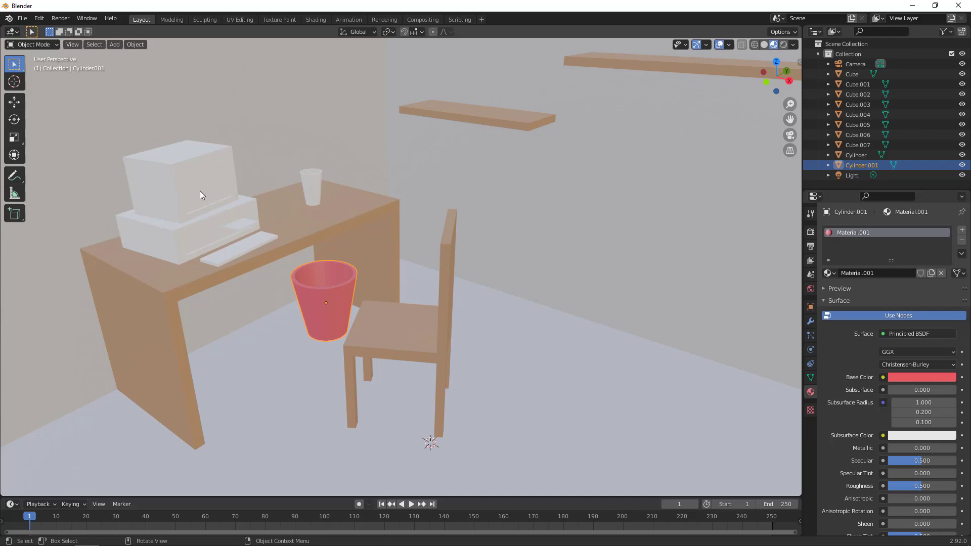
Switch the viewport back to Solid shading and select the room.
left_click(202, 228)
scroll(174, 229, "down", 5)
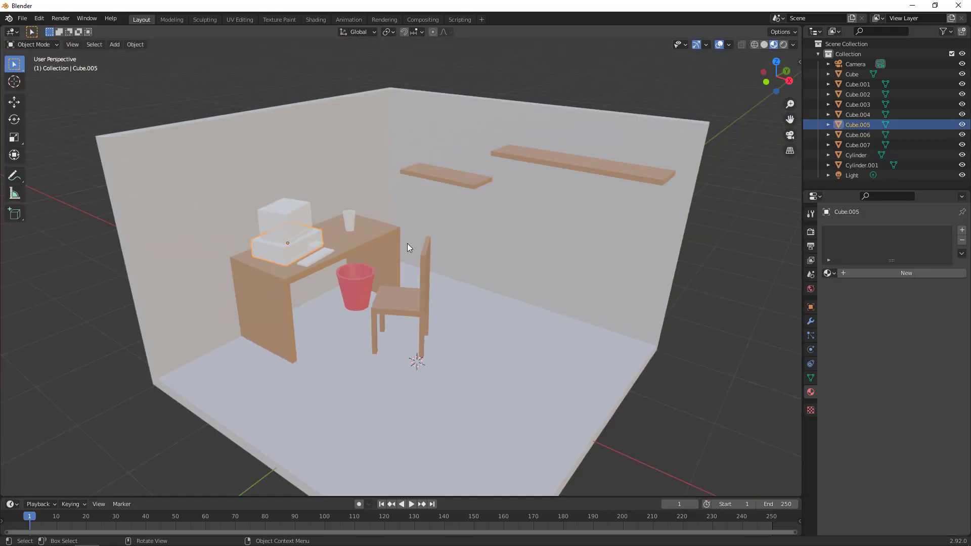
middle_click_drag(458, 267, 457, 271)
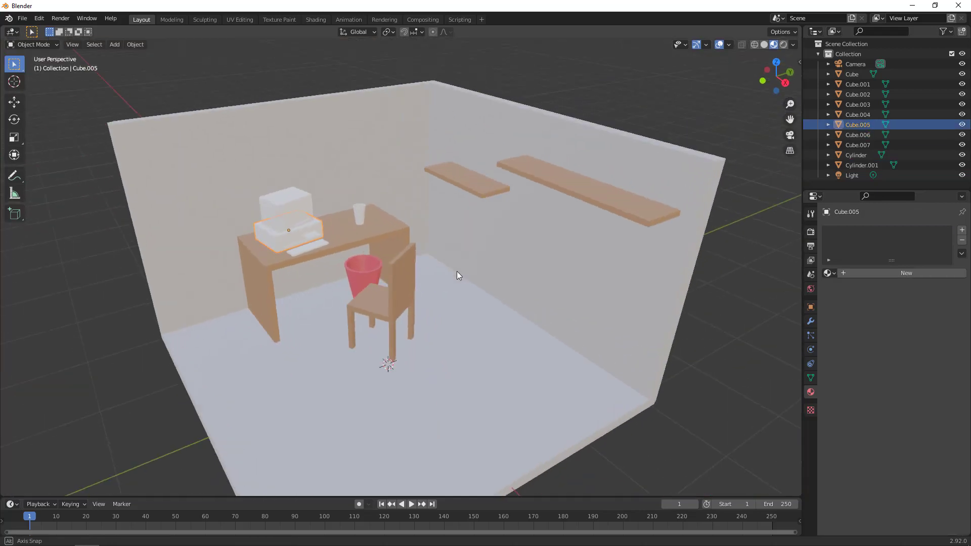
left_click(764, 45)
scroll(393, 298, "down", 4)
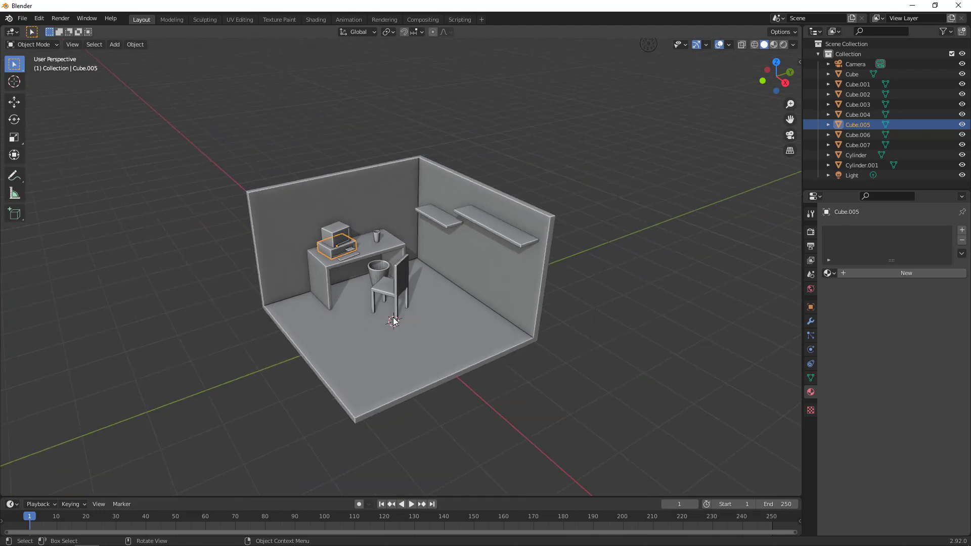
middle_click_drag(394, 321, 483, 225)
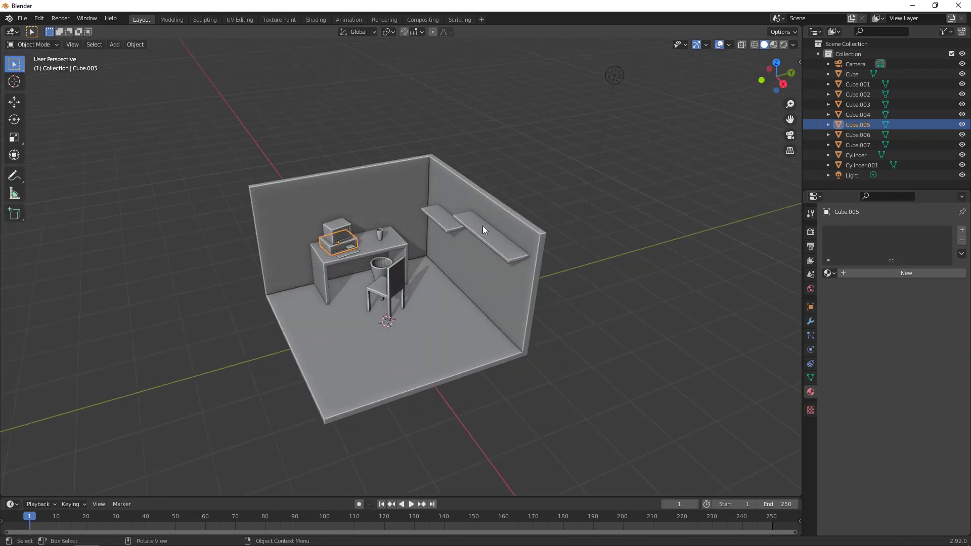
left_click(477, 225)
Add a cube mesh and move it well clear of the room, beyond the wall behind the table.
scroll(482, 242, "up", 5)
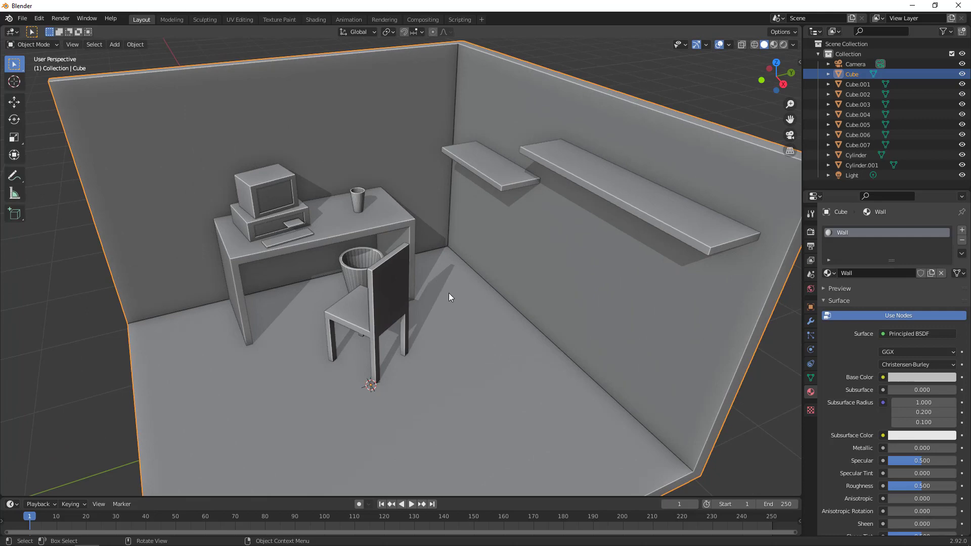
scroll(440, 291, "up", 2)
scroll(420, 289, "down", 6)
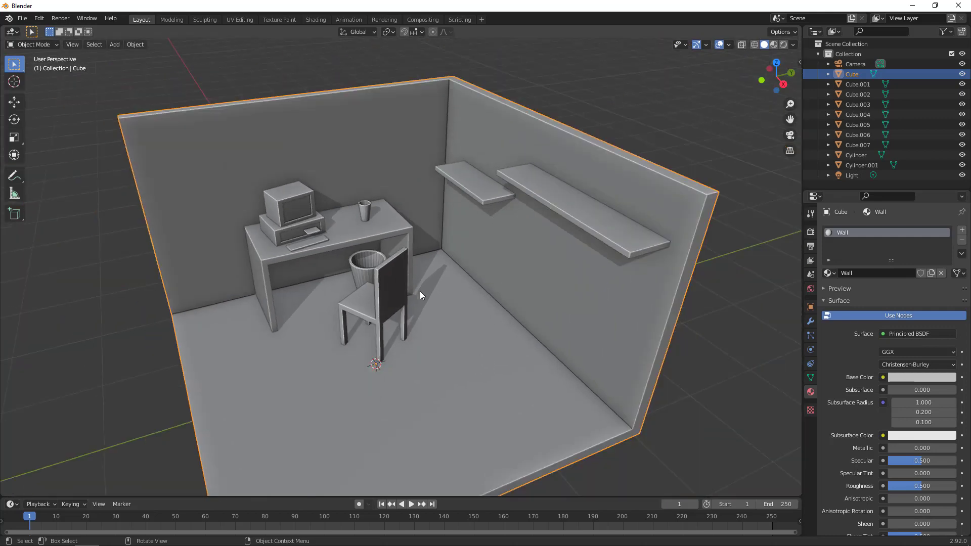
middle_click_drag(438, 307, 445, 271, "shift")
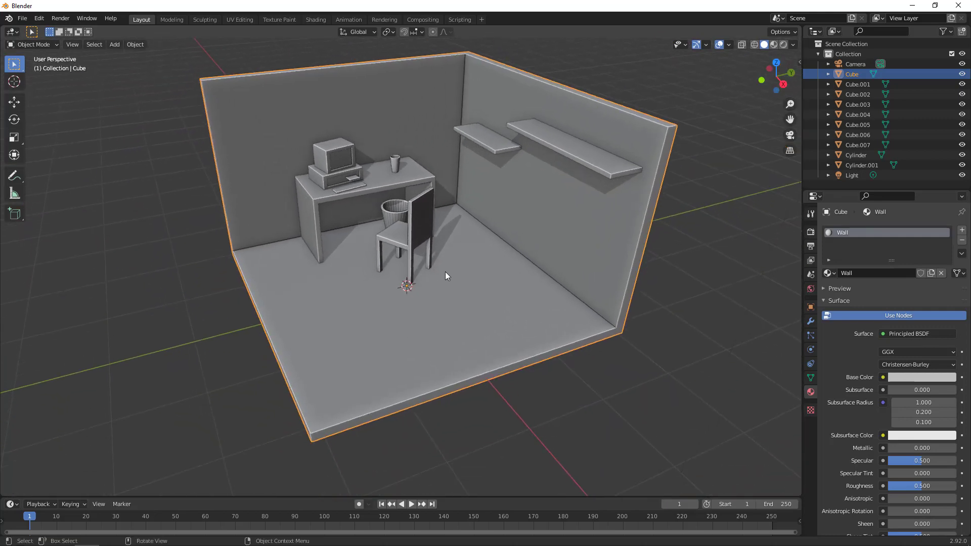
key("shift+a")
mouse_move(445, 271)
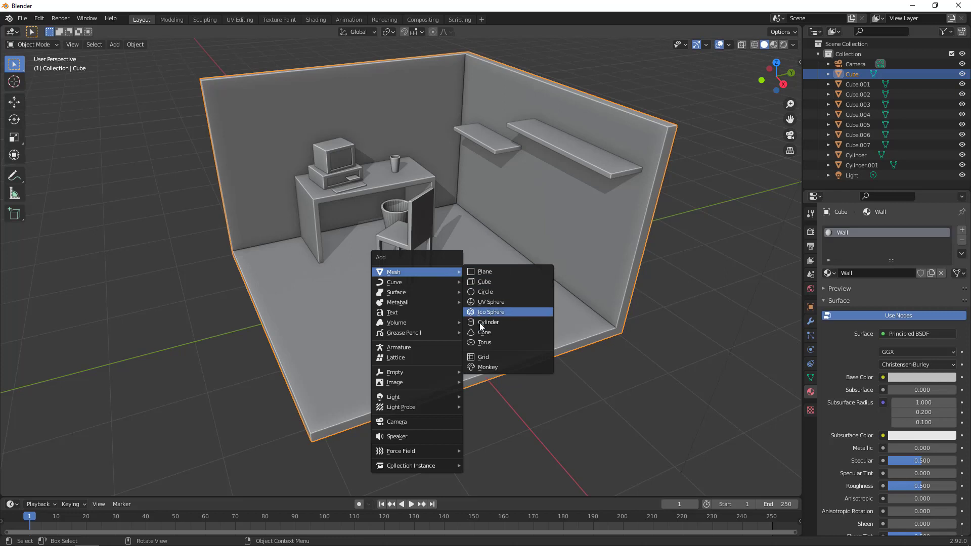
left_click(495, 281)
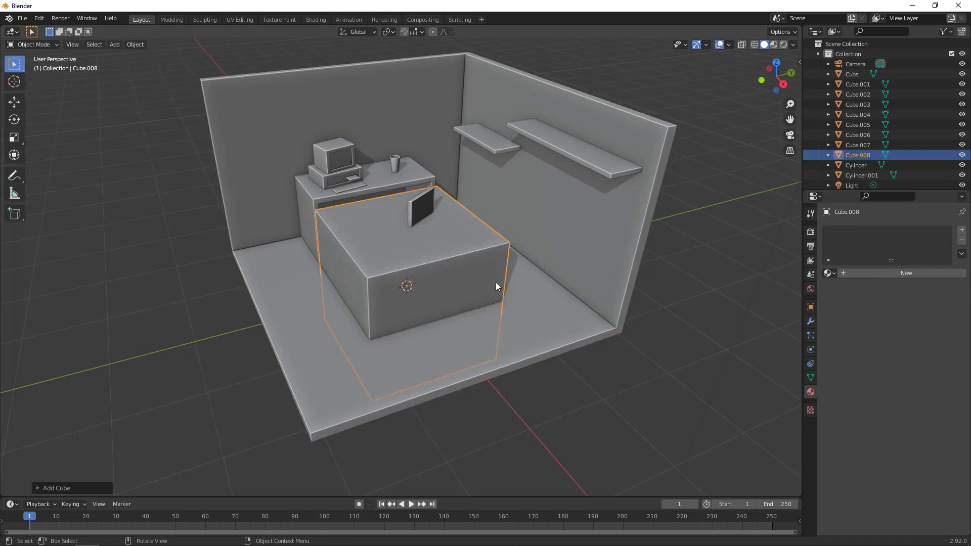
scroll(504, 285, "down", 5)
key("g")
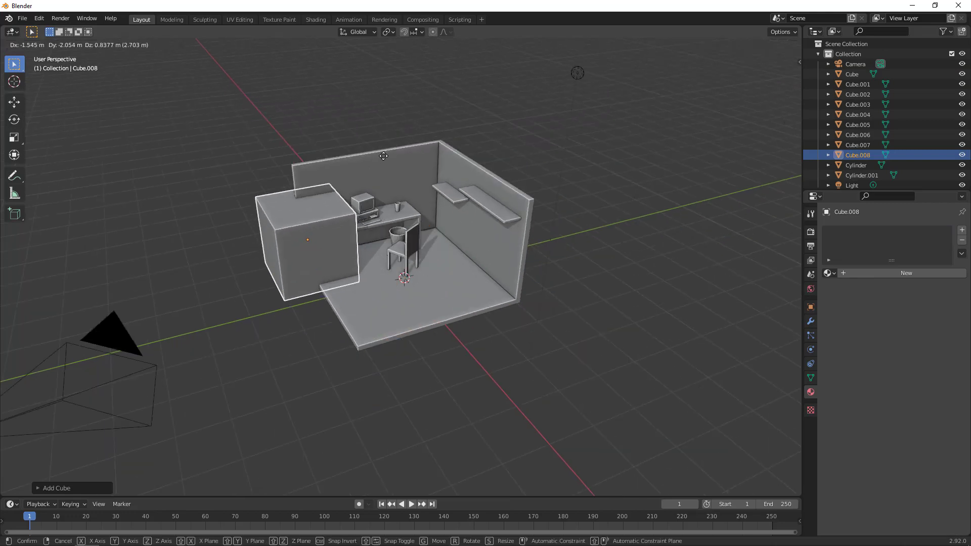
left_click(303, 110)
Scale the new cube down along the Z axis into a thin square slab.
middle_click_drag(302, 111, 365, 193, "shift")
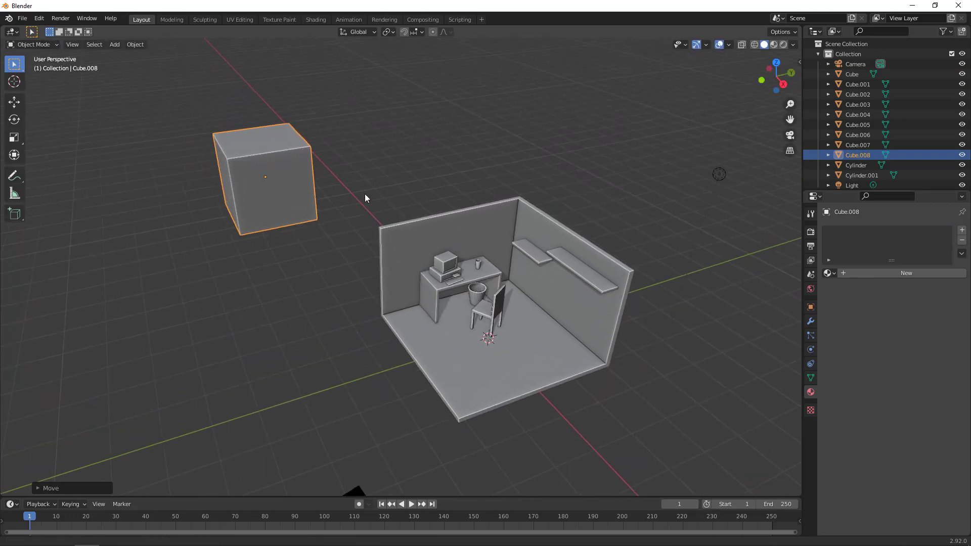
scroll(397, 246, "up", 3)
middle_click_drag(398, 245, 412, 226)
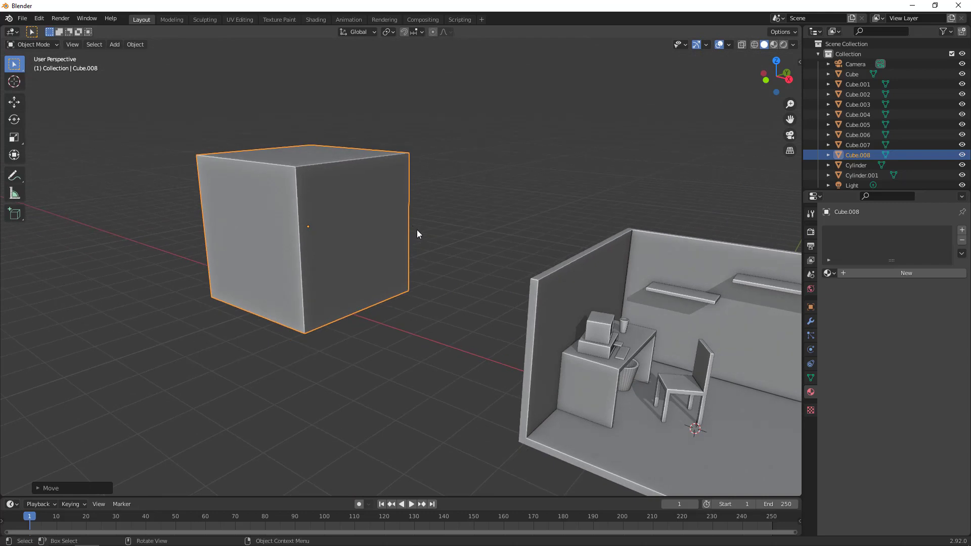
scroll(423, 247, "down", 1)
key("s")
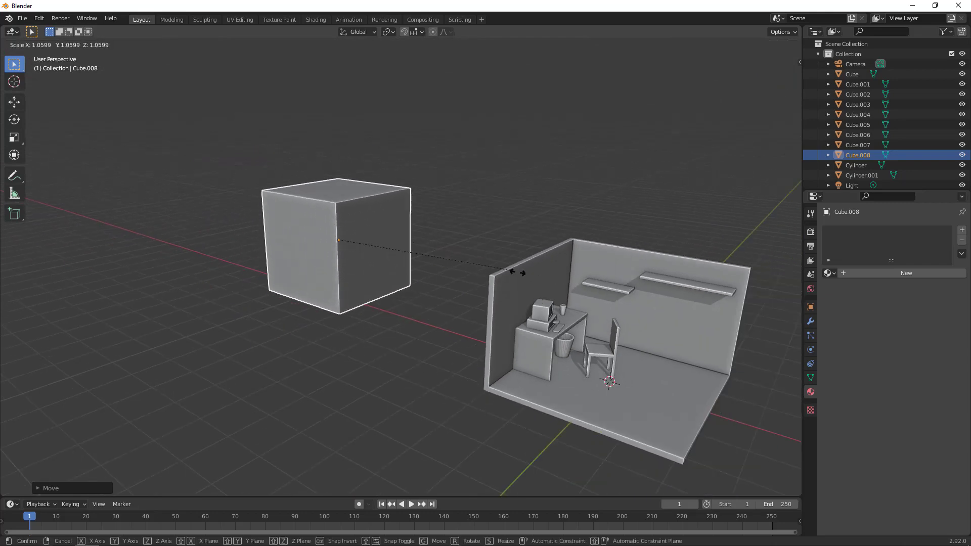
key("z")
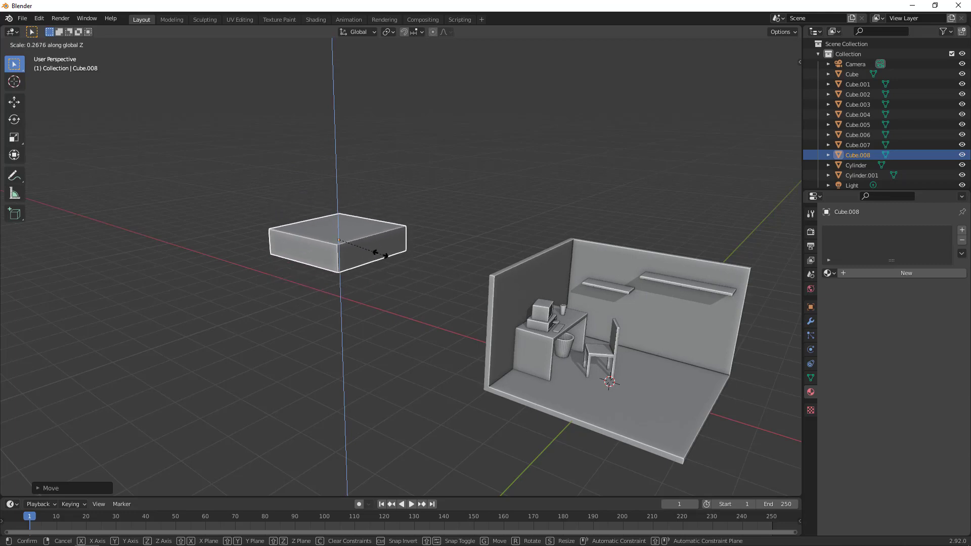
left_click(357, 249)
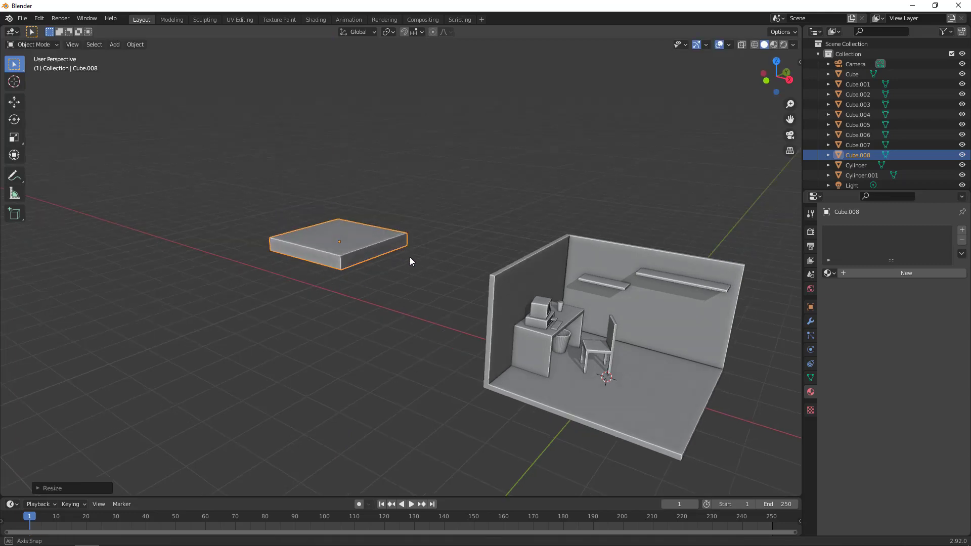
mouse_move(410, 257)
middle_mouse_down()
mouse_move(459, 303)
mouse_move(405, 268)
mouse_move(396, 247)
mouse_move(415, 261)
middle_mouse_up()
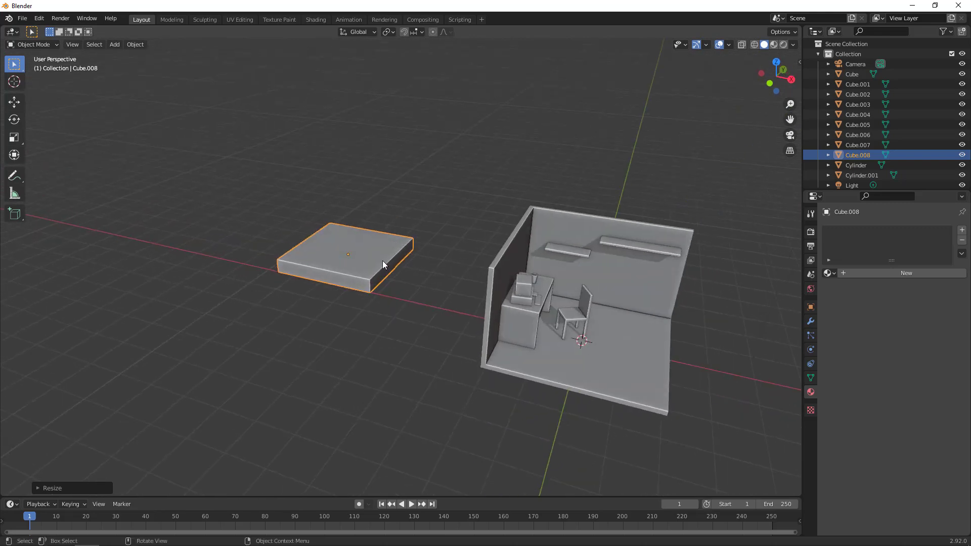
Enter Edit Mode on the slab and add one centred loop cut dividing it into two equal halves along X.
key("Tab")
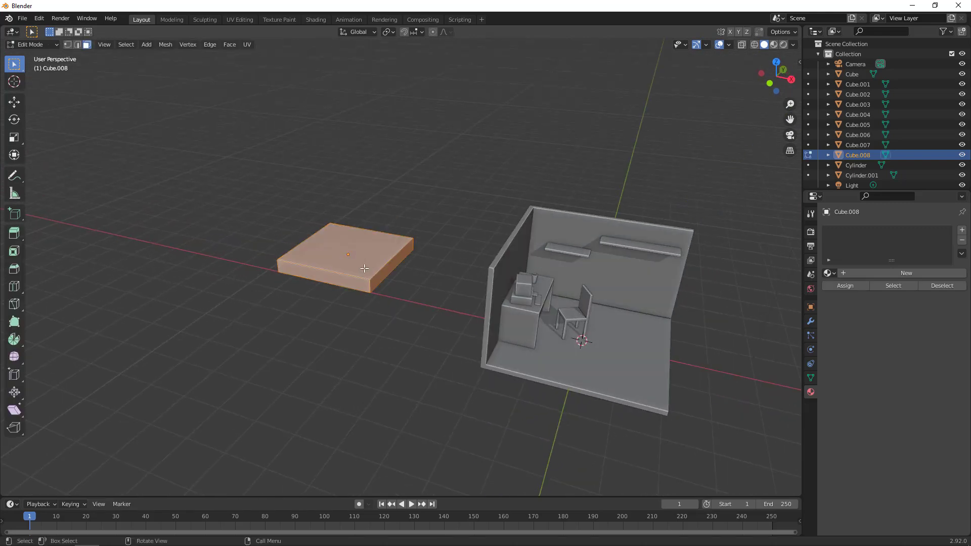
key("ctrl+r")
left_click(353, 271)
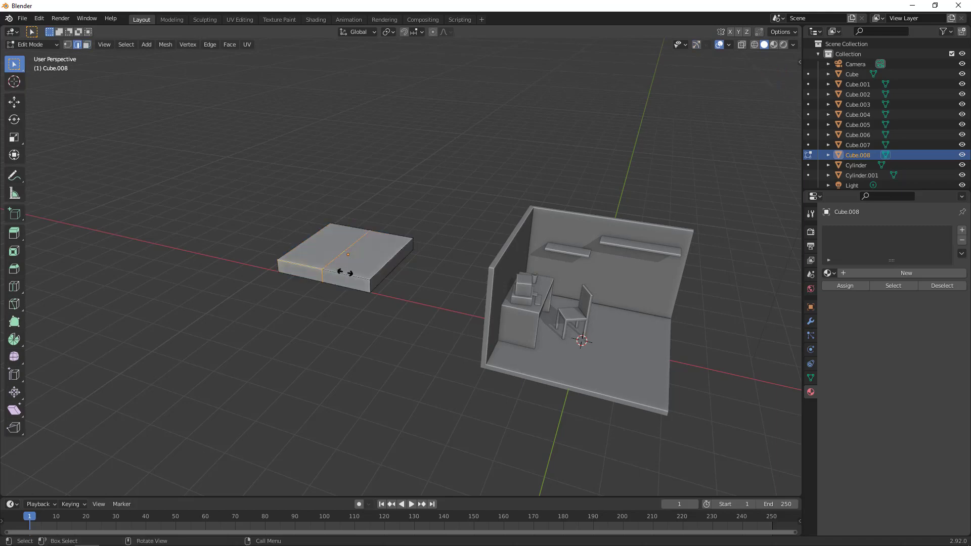
right_click(427, 268)
middle_click_drag(427, 269, 441, 299)
scroll(441, 299, "up", 3)
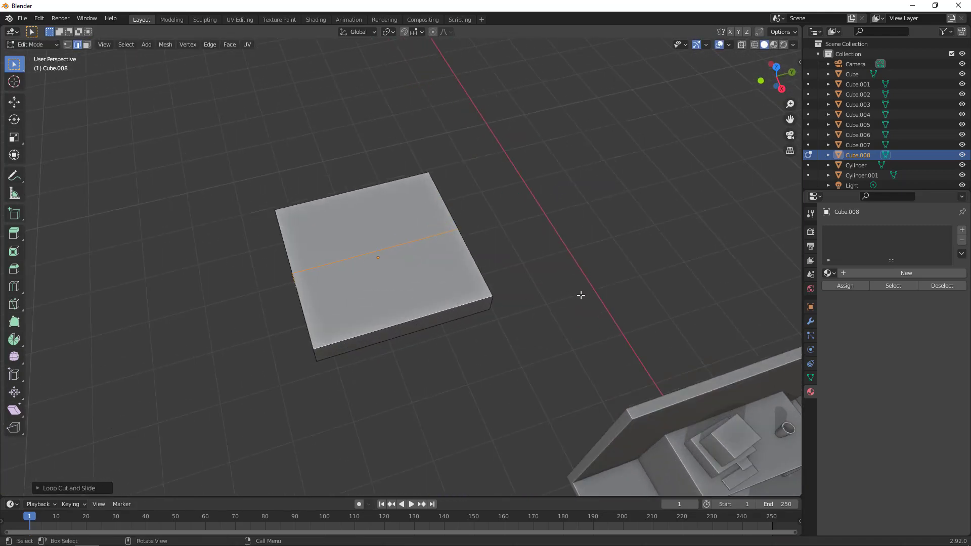
Scale the slab's middle edge loop to about 0.46 to pinch the waist, and stretch it about 6.4 times along Z.
key("s")
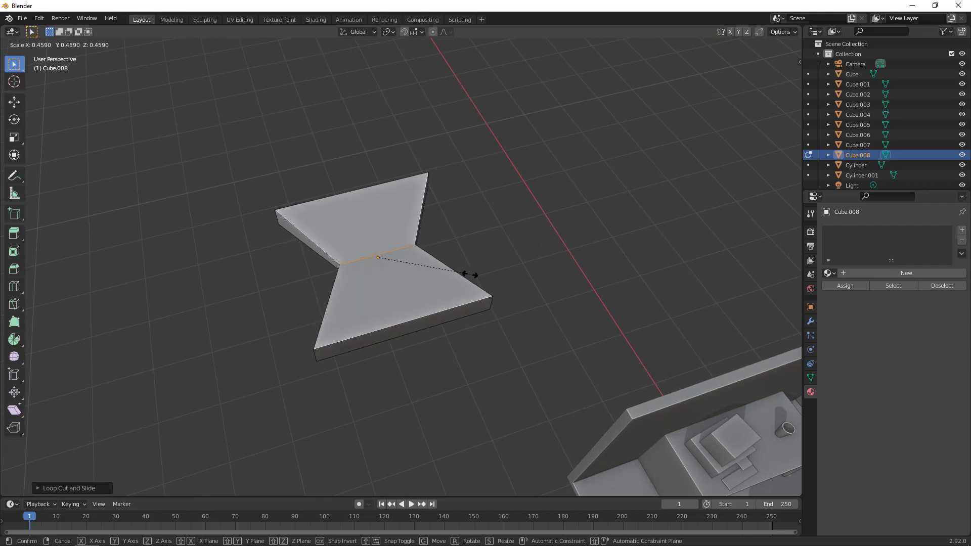
left_click(471, 275)
middle_click_drag(470, 275, 586, 288)
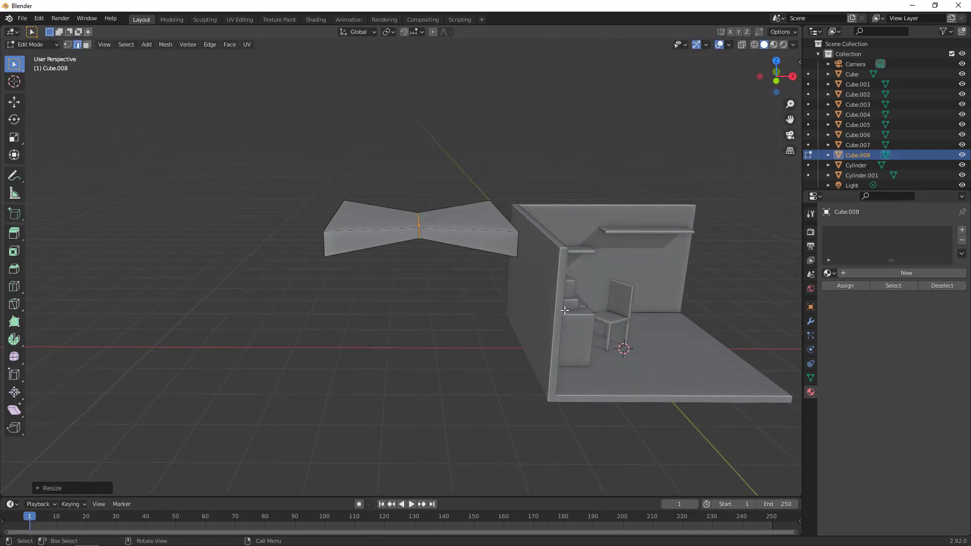
key("s")
key("z")
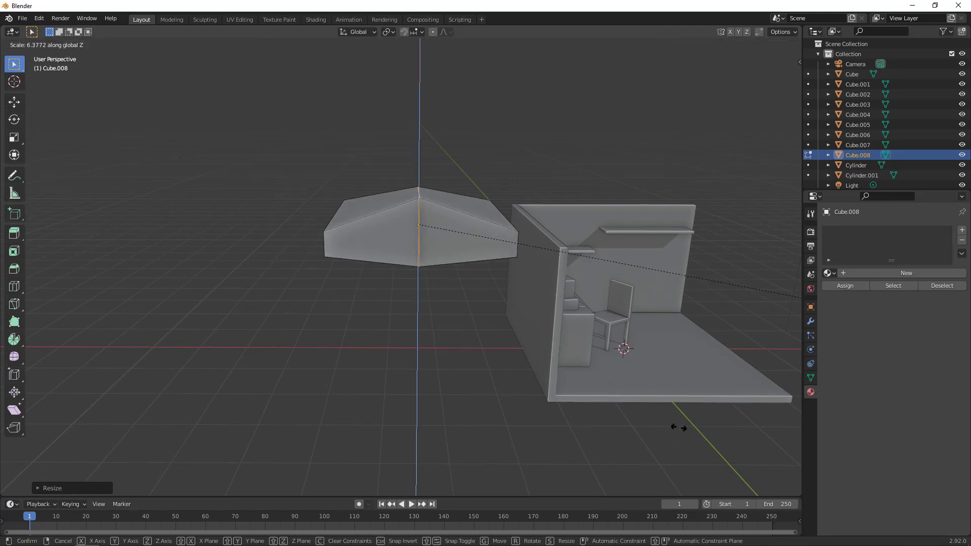
left_click(679, 427)
middle_click_drag(733, 492, 579, 423)
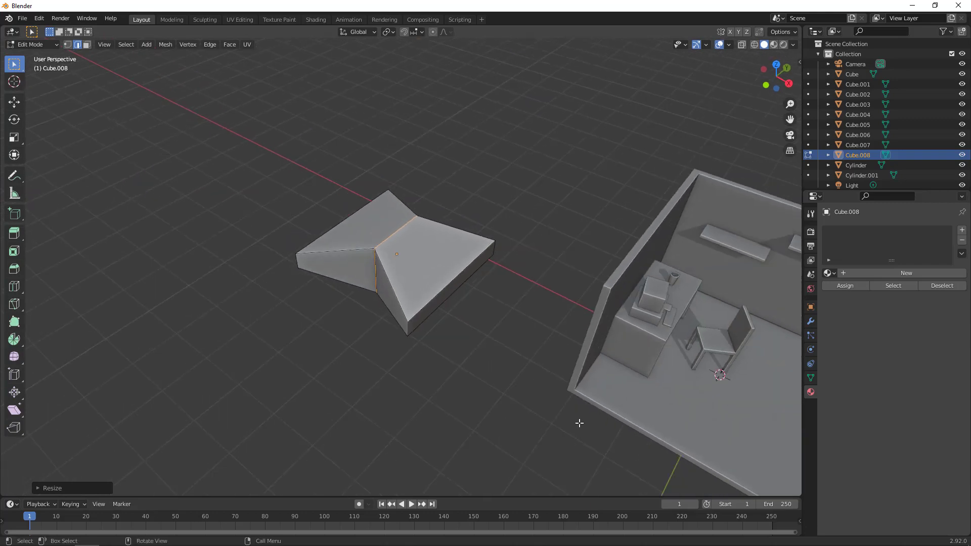
key("Tab")
scroll(514, 383, "down", 3)
key("r")
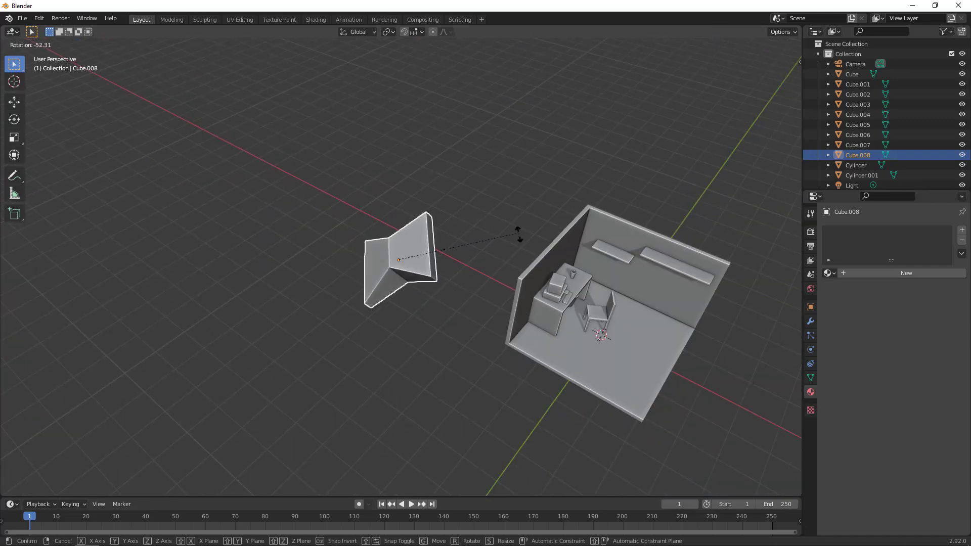
key("Escape")
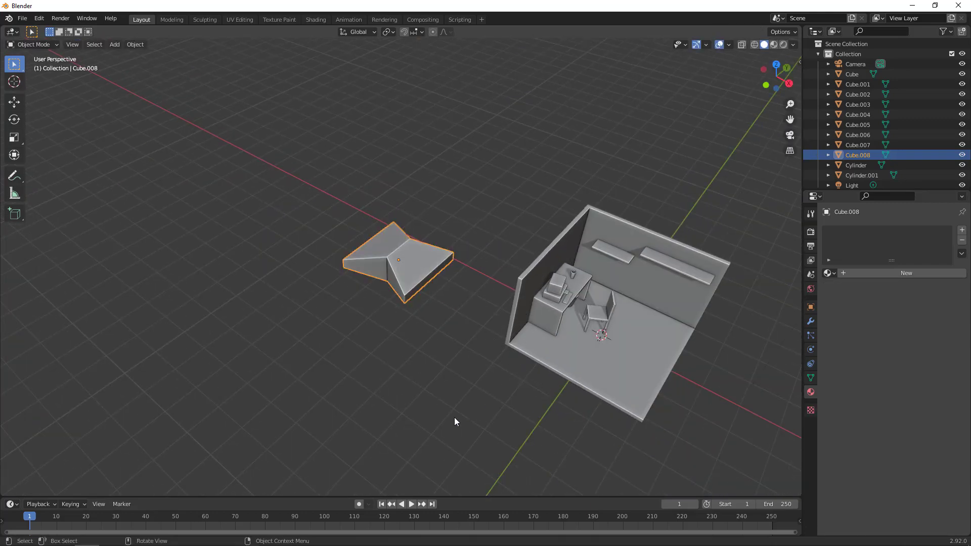
middle_click_drag(455, 421, 414, 271)
key("Tab")
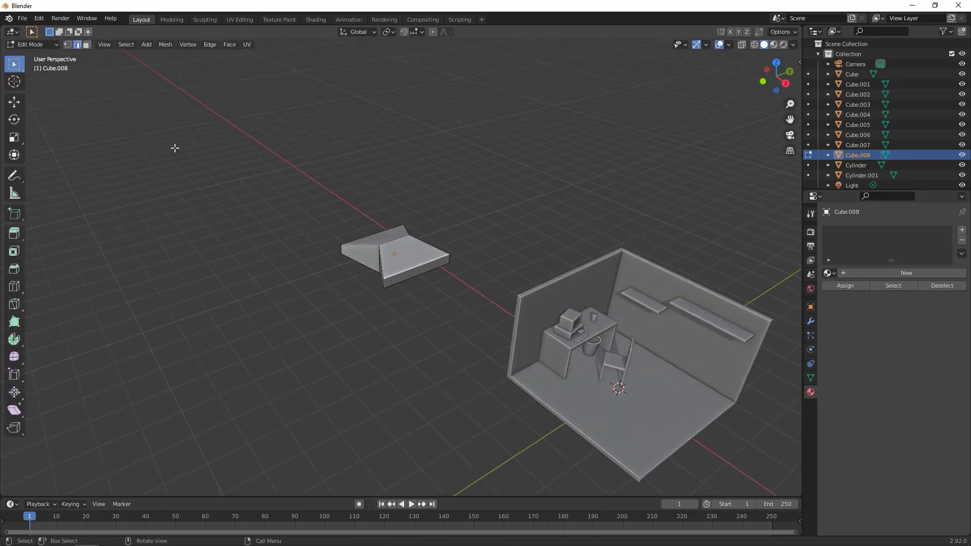
In face selection mode, extrude the sloped top face on the side nearest the room outward along its normal by more than 1.2 m.
left_click(87, 46)
mouse_move(505, 349)
middle_mouse_down()
mouse_move(492, 325)
mouse_move(513, 364)
middle_mouse_up()
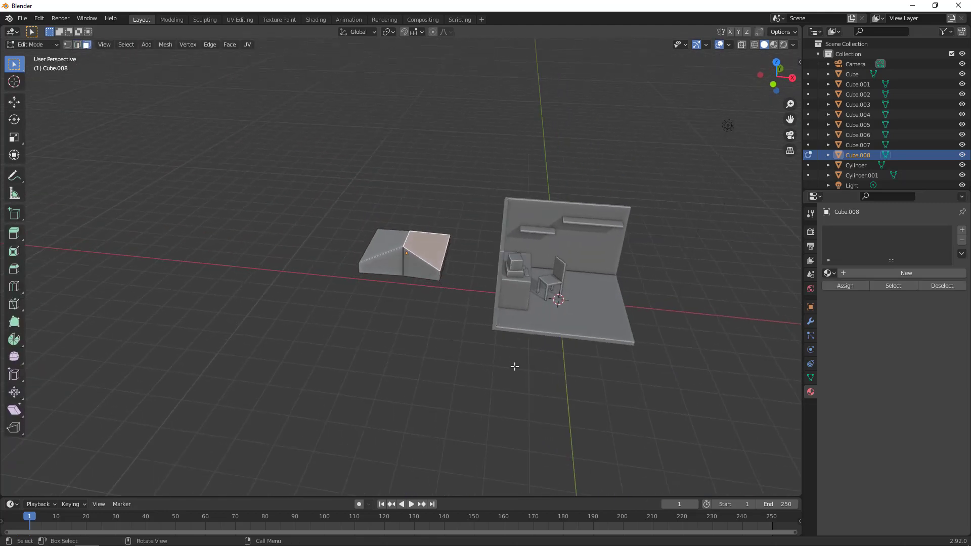
key("e")
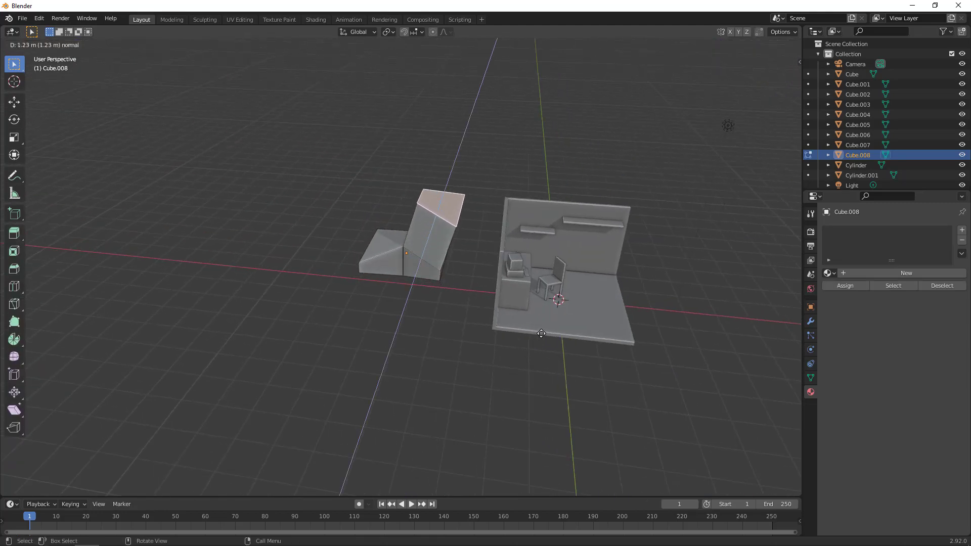
left_click(545, 320)
Inset the end face of the extruded block, leaving a border around a smaller inner face.
middle_click_drag(545, 321, 444, 367)
scroll(444, 367, "up", 3)
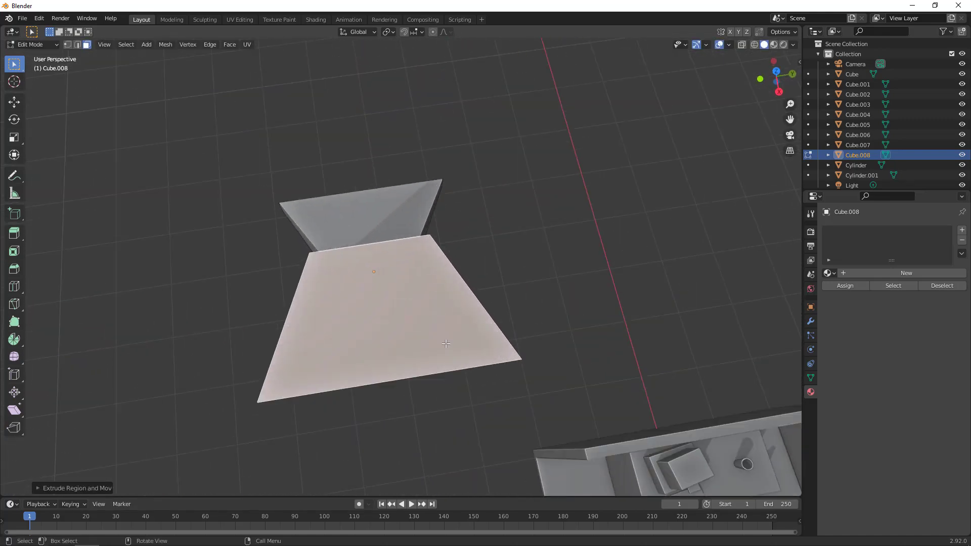
key("i")
left_click(601, 341)
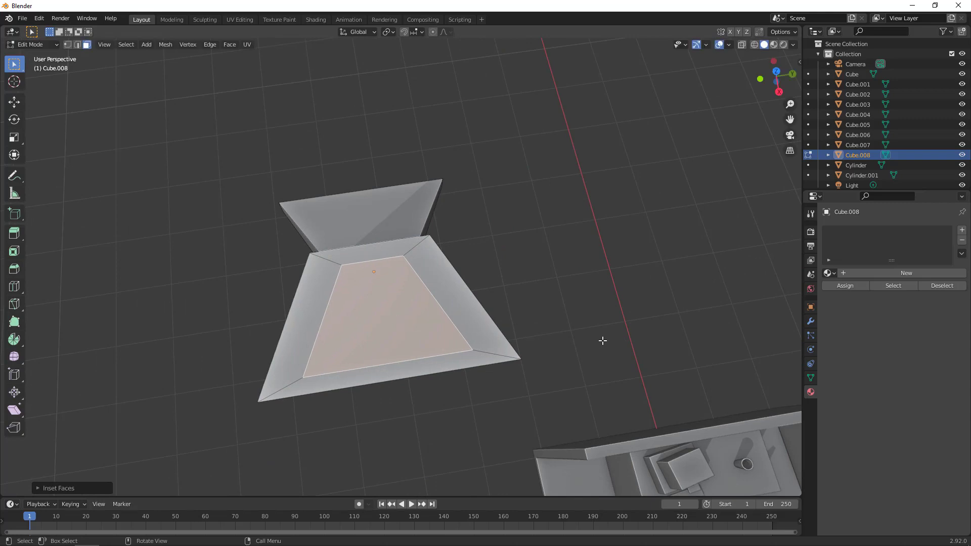
Extrude the inner inset face inward along its normal to hollow a deep recess into the block.
middle_click_drag(600, 340, 613, 340)
key("e")
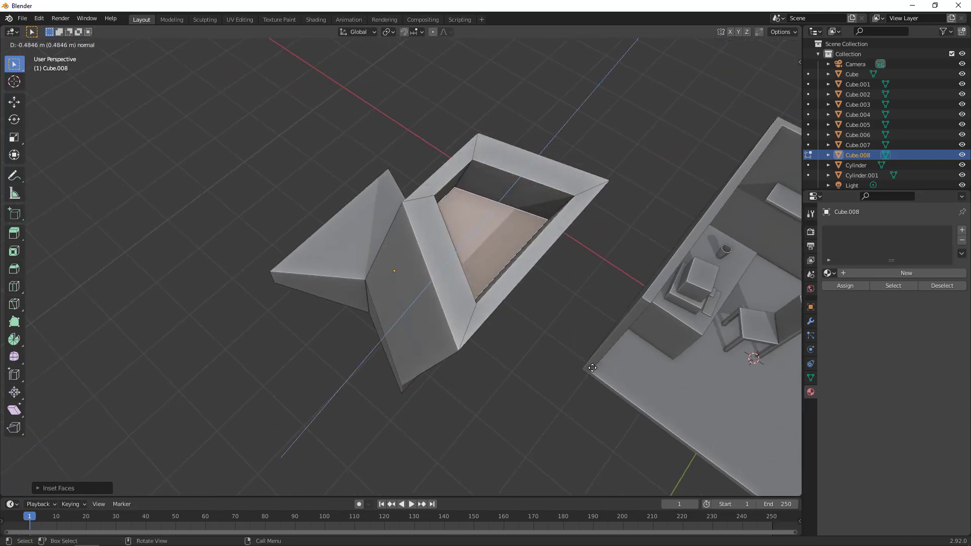
left_click(570, 400)
middle_click_drag(571, 398, 460, 351)
scroll(535, 345, "down", 5)
Return to Object Mode and delete the practice shape beside the room.
key("Tab")
middle_click_drag(503, 317, 423, 230)
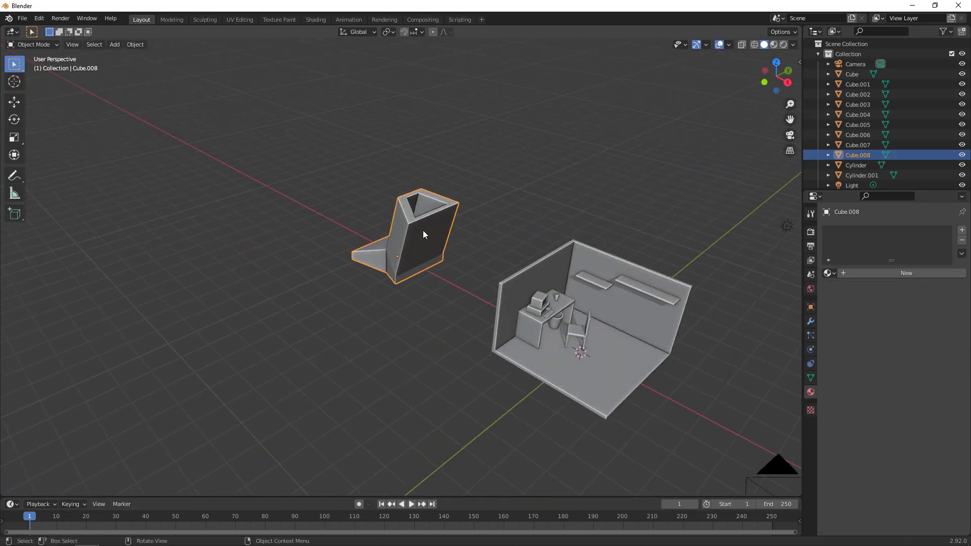
key("x")
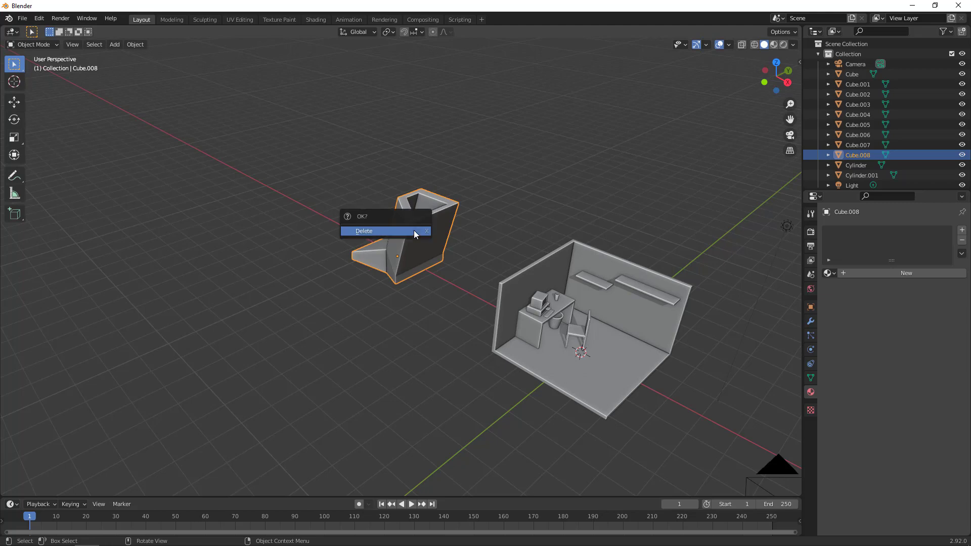
left_click(376, 231)
Examine the room corner with its desk, computer, chair, bin and wall shelves up close and from several angles.
middle_click_drag(442, 282, 460, 326)
scroll(463, 332, "up", 4)
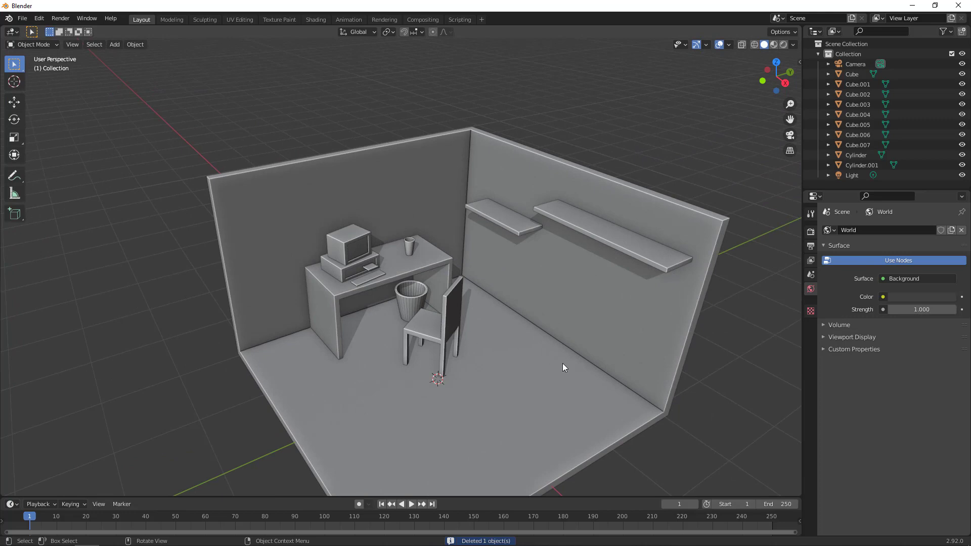
scroll(562, 363, "up", 1)
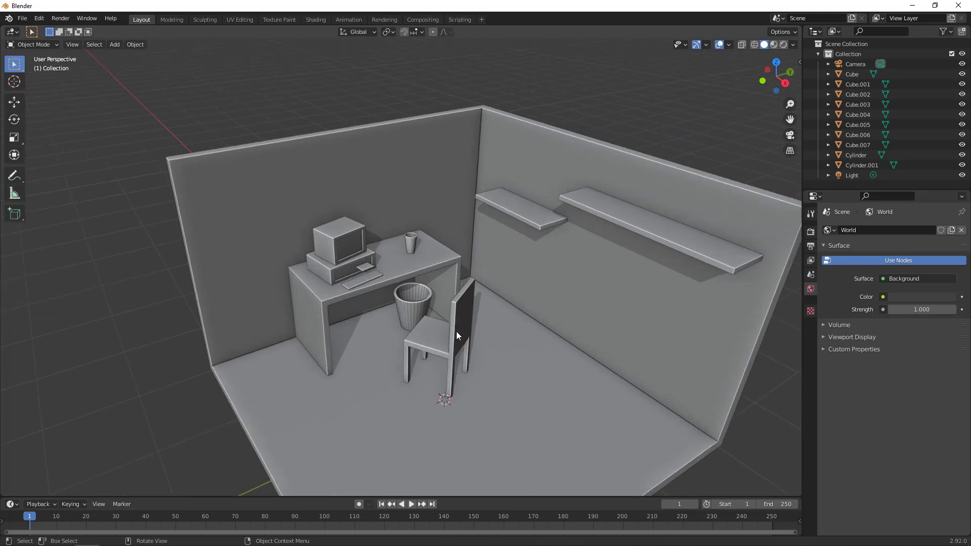
scroll(457, 331, "up", 1)
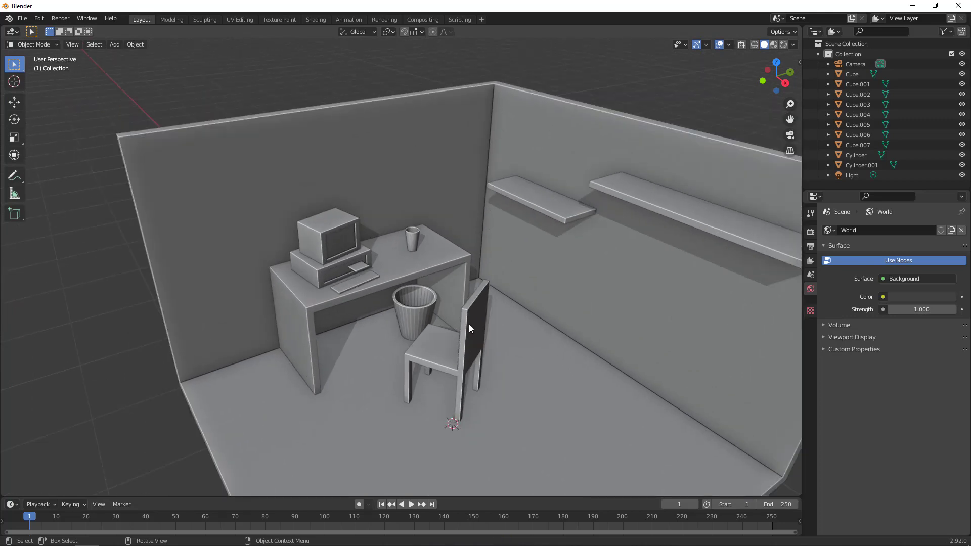
middle_click_drag(490, 318, 462, 296)
scroll(457, 296, "up", 1)
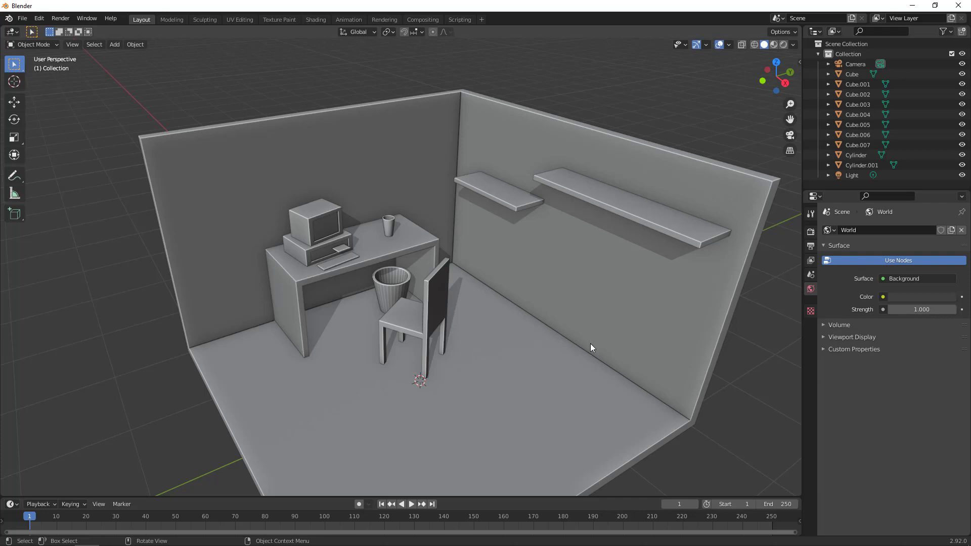
middle_click_drag(591, 344, 590, 344)
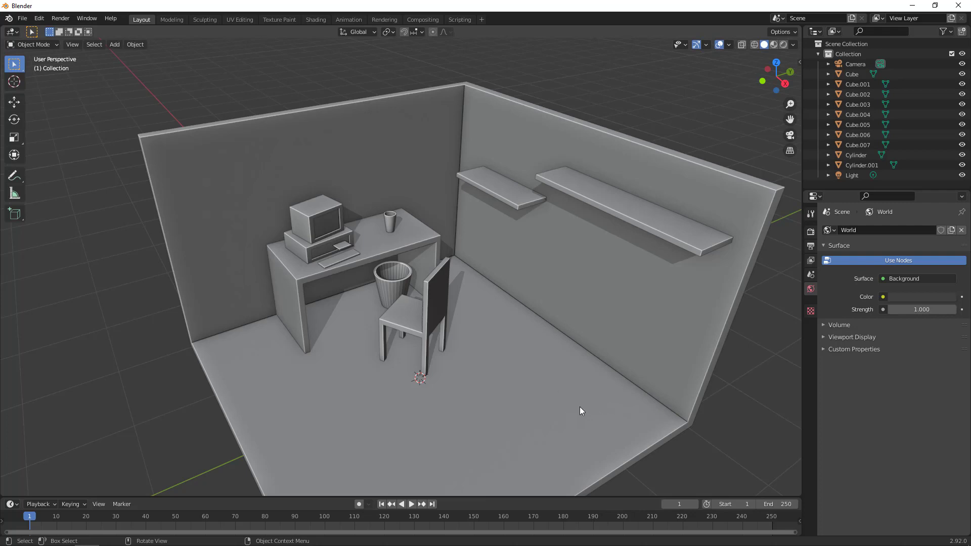
middle_click_drag(542, 389, 565, 393)
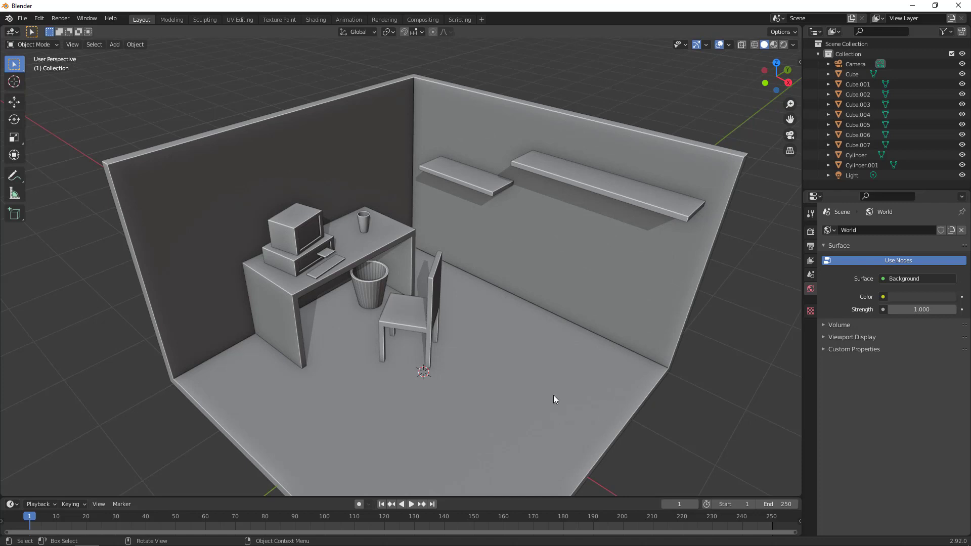
mouse_move(548, 384)
middle_mouse_down()
mouse_move(525, 384)
mouse_move(531, 378)
middle_mouse_up()
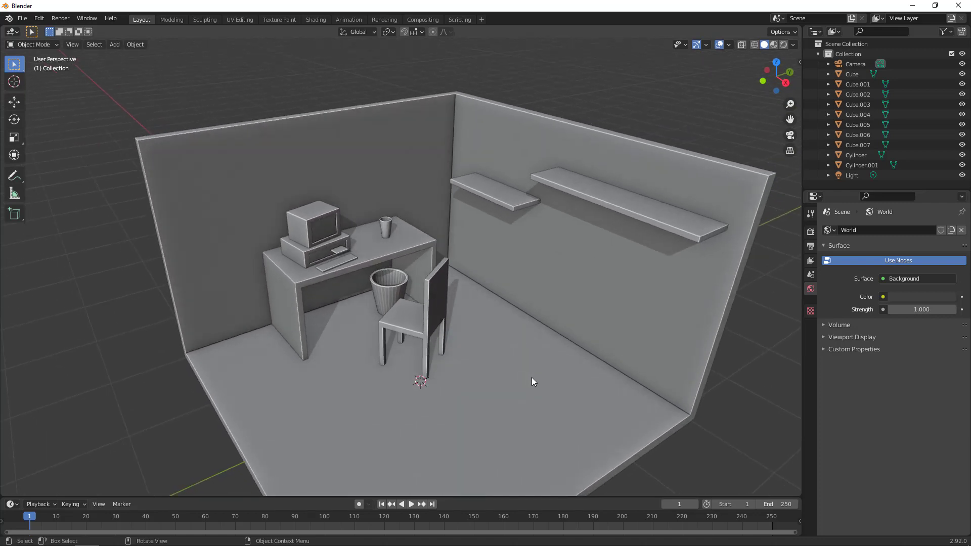
scroll(546, 359, "down", 2)
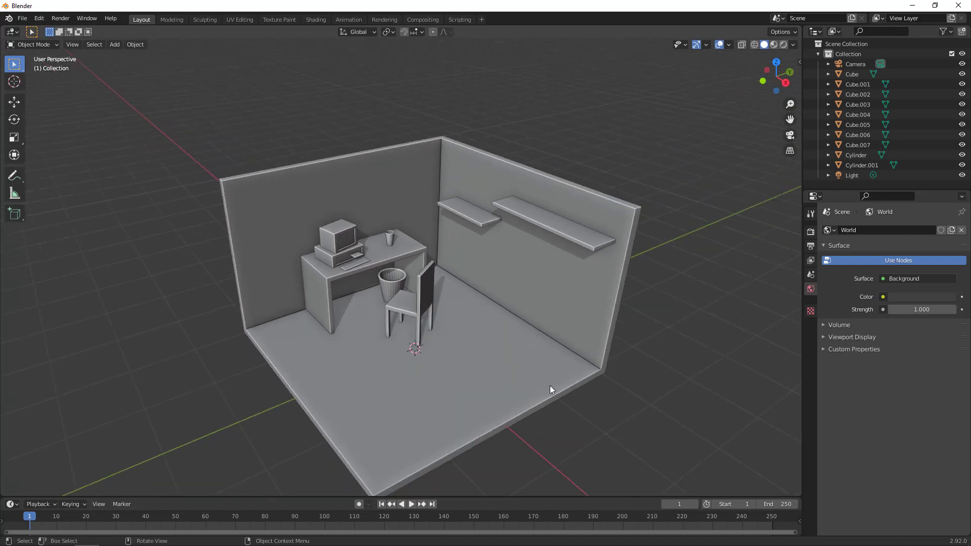